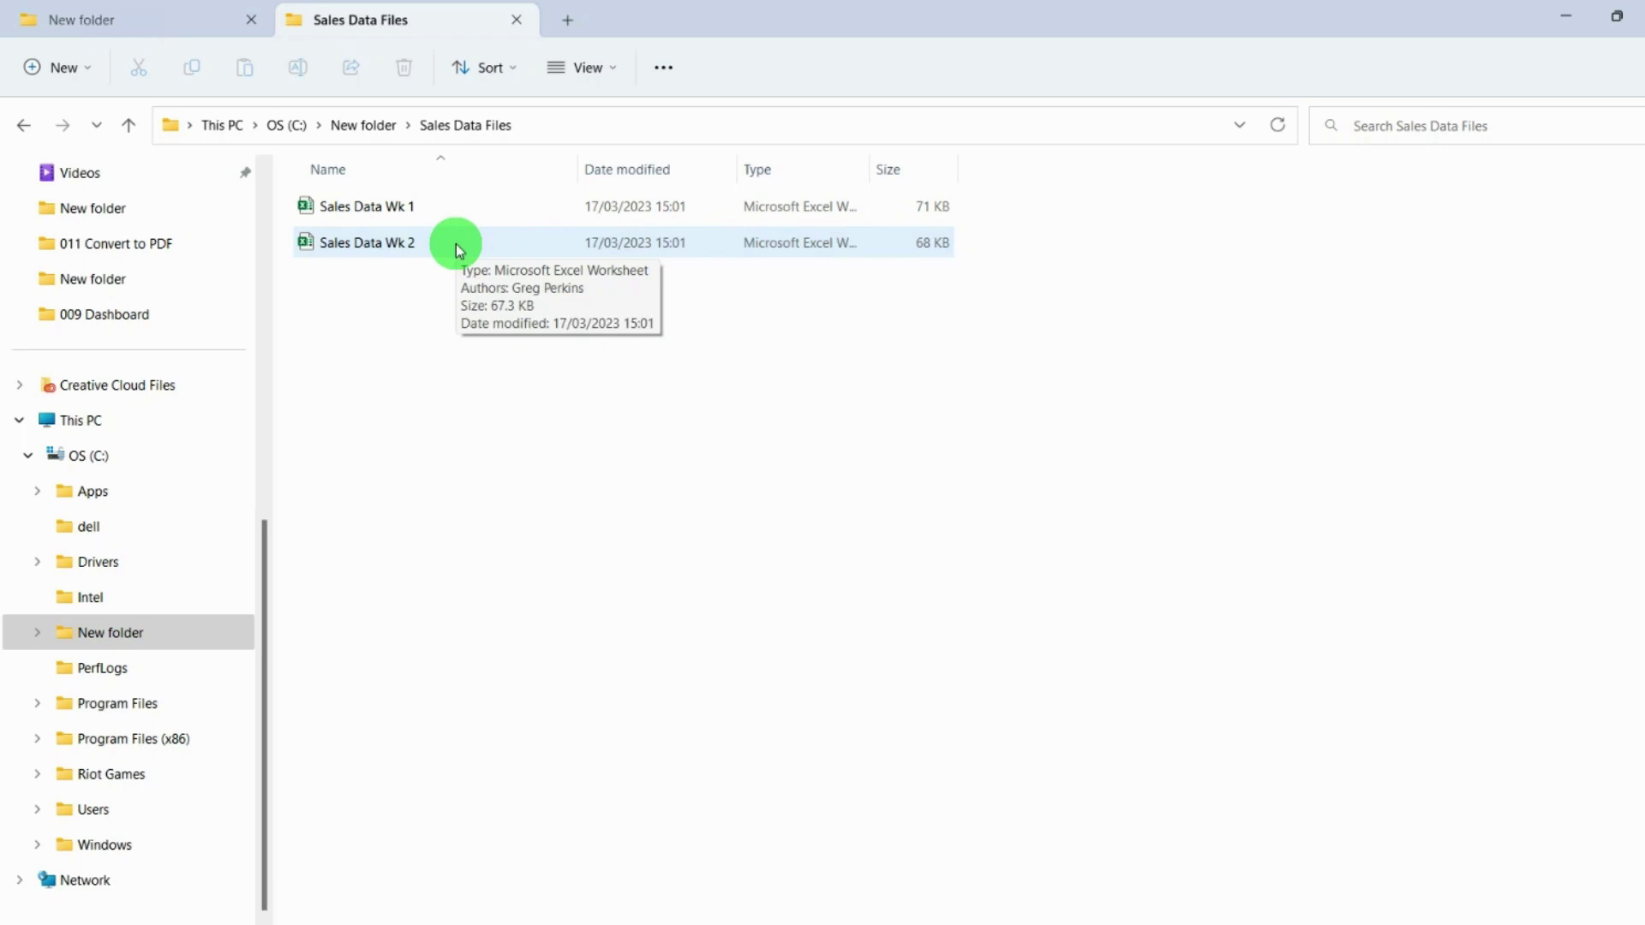
# - Select the Sales Data Wk 1 workbook in the Sales Data Files folder
pyautogui.click(420, 210)
# - Open Sales Data Wk 1 in Excel to view its invoice table with Wk values of 1
pyautogui.doubleClick(419, 210)
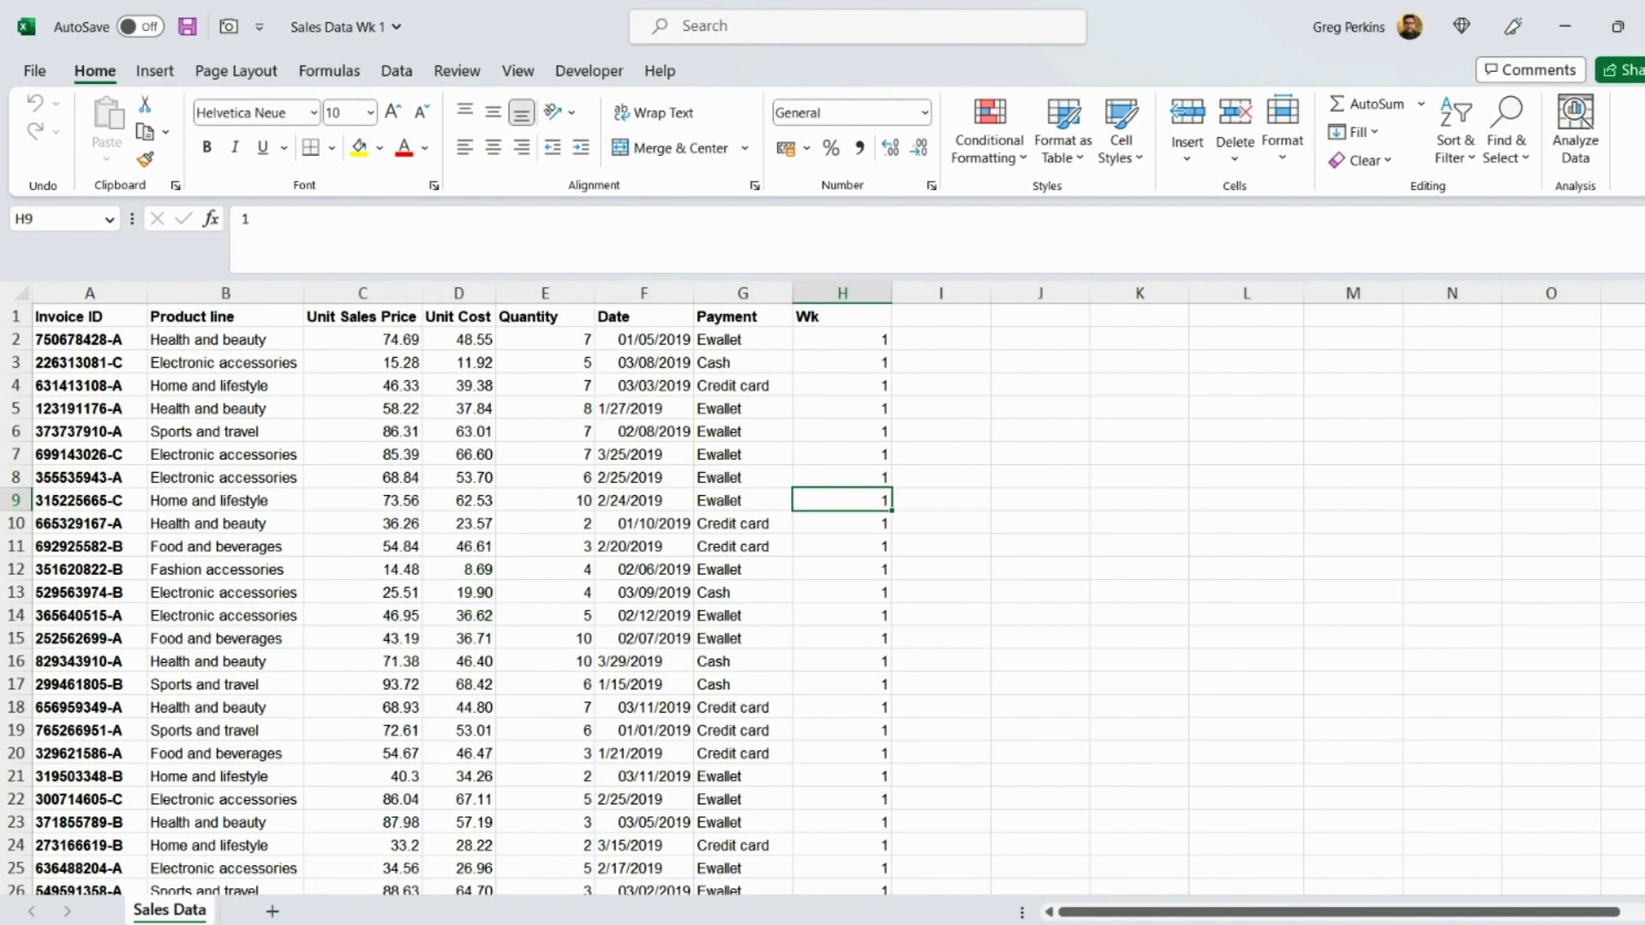
# - Create a new blank workbook and start a Get Data > From File > From Folder import
pyautogui.hotkey('ctrl', 'n')
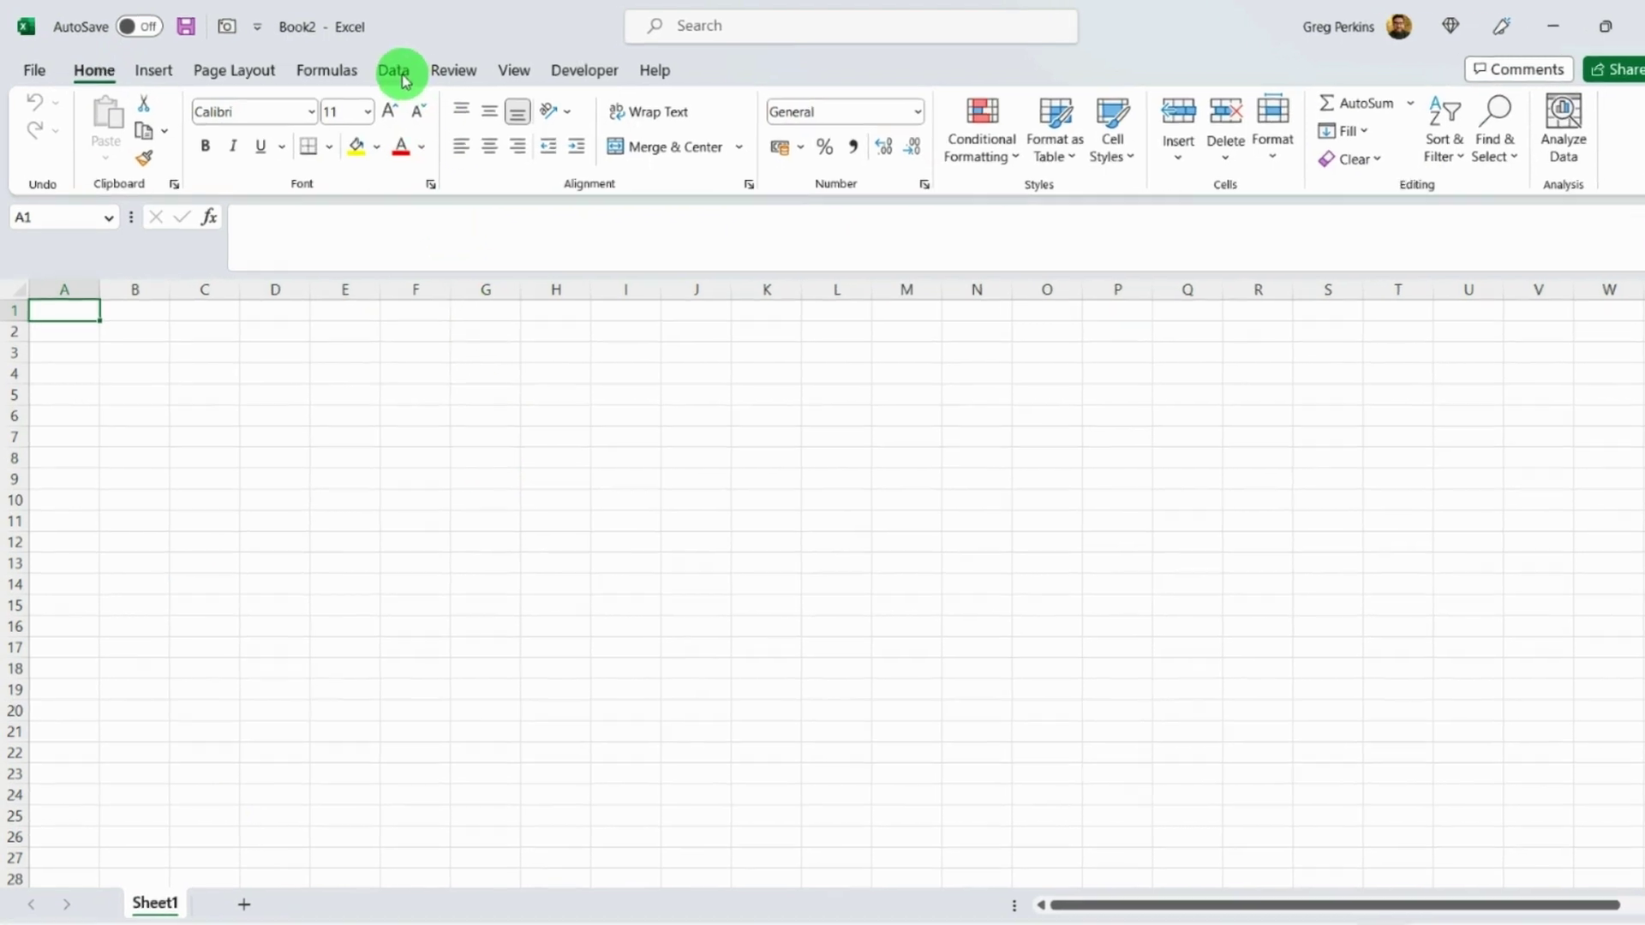
pyautogui.click(403, 75)
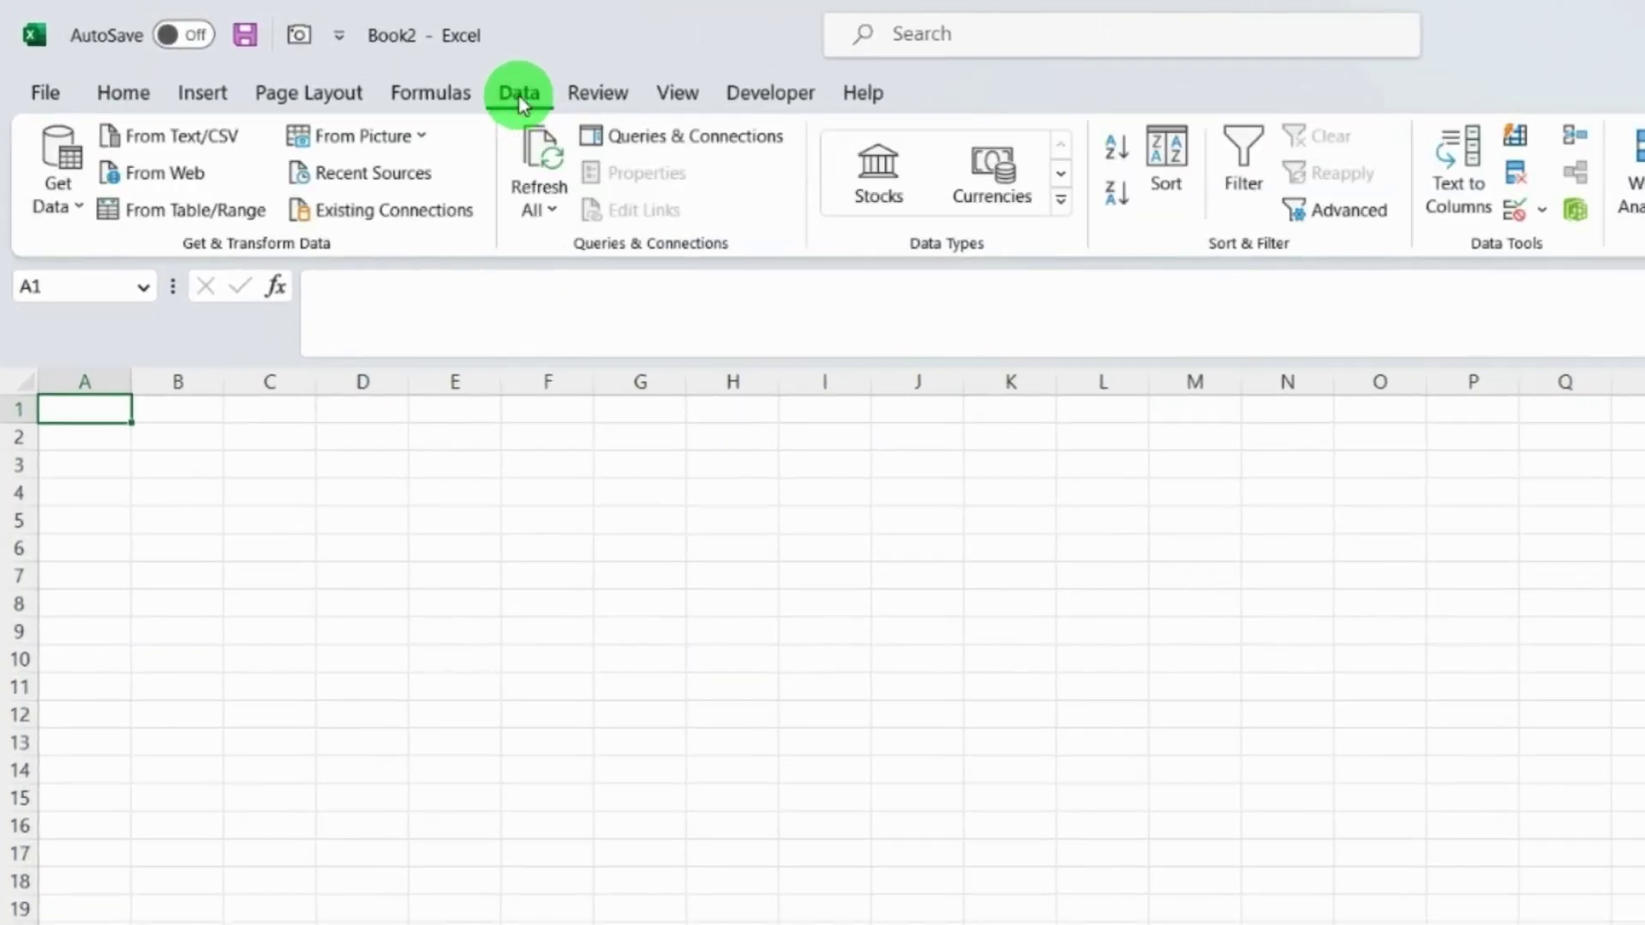
pyautogui.click(69, 213)
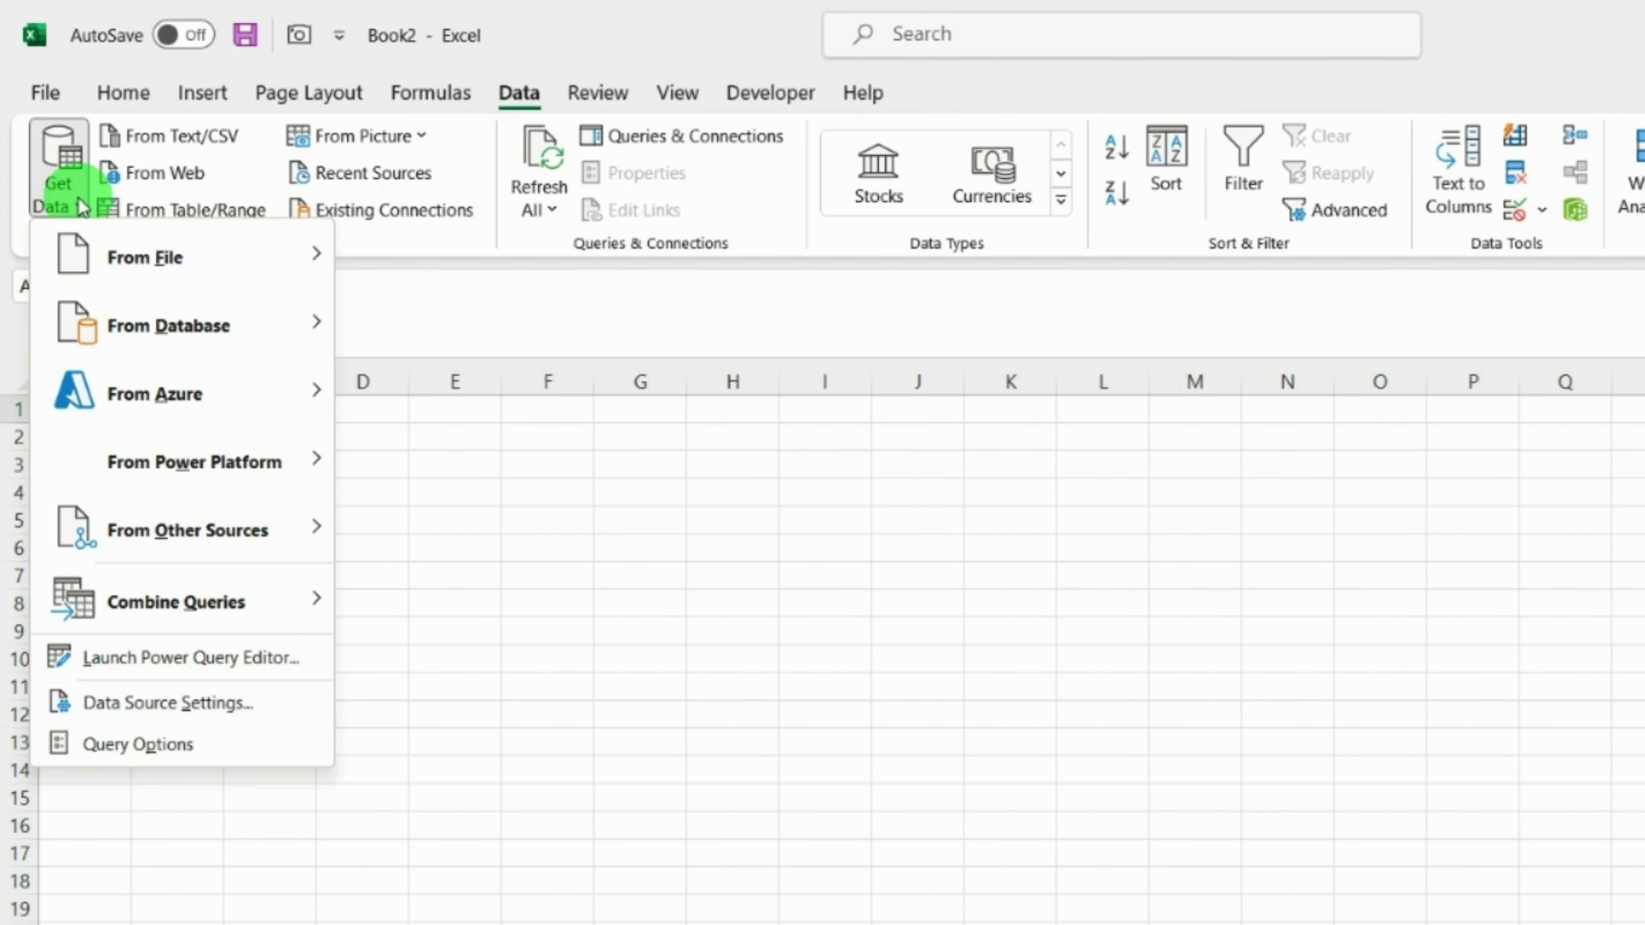
pyautogui.moveTo(182, 266)
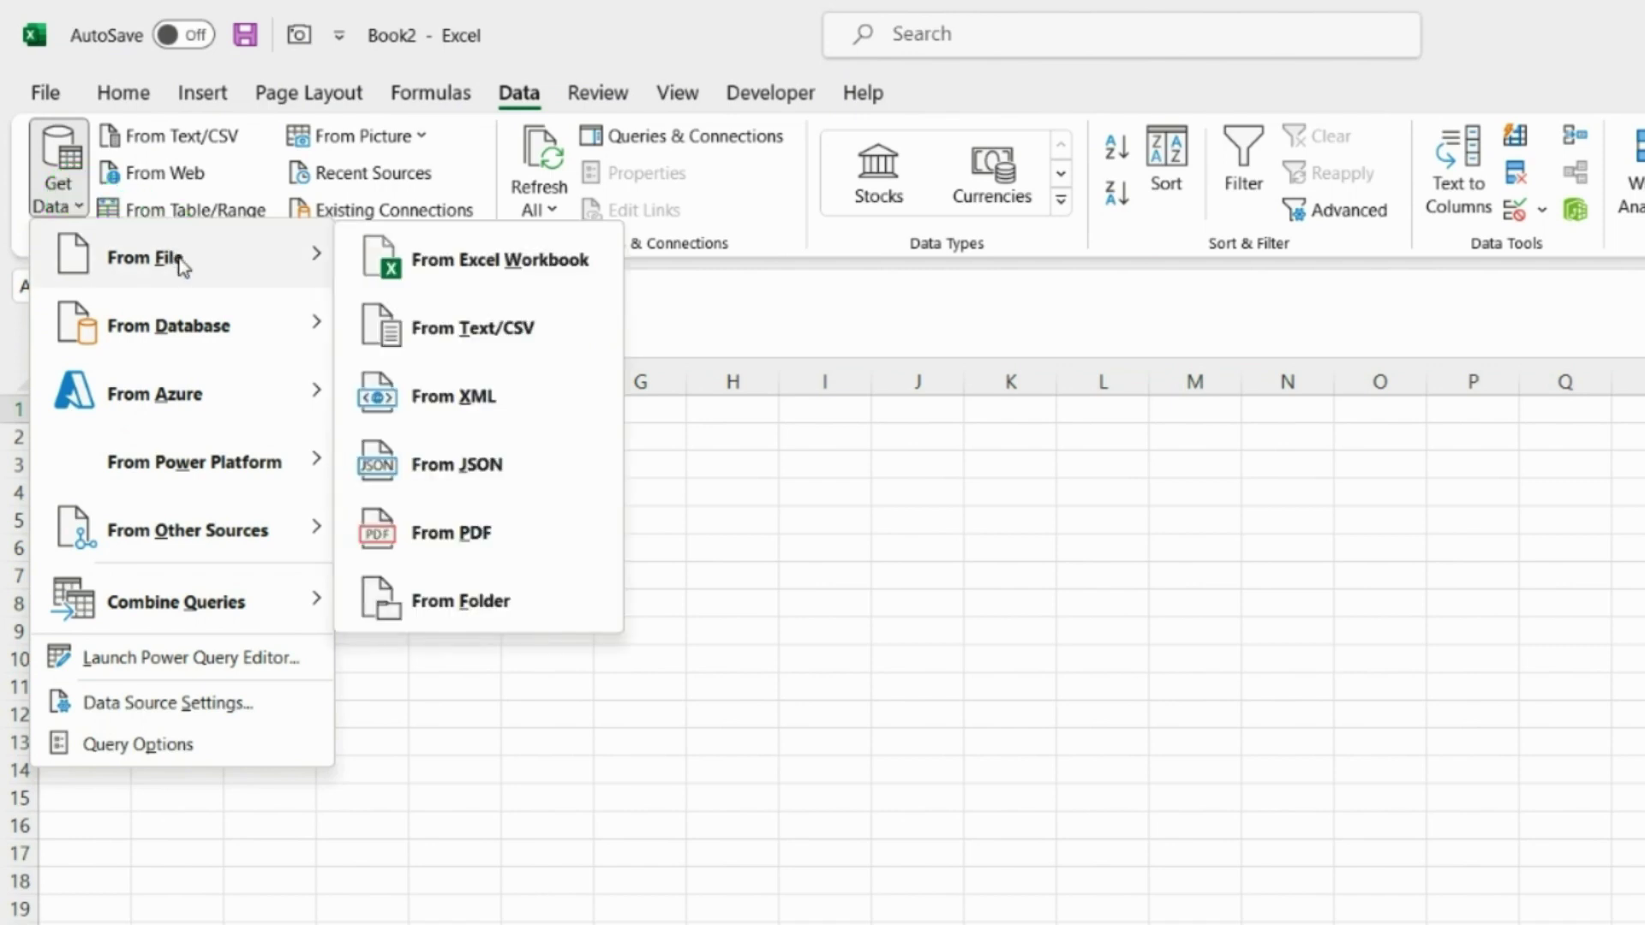
pyautogui.moveTo(214, 405)
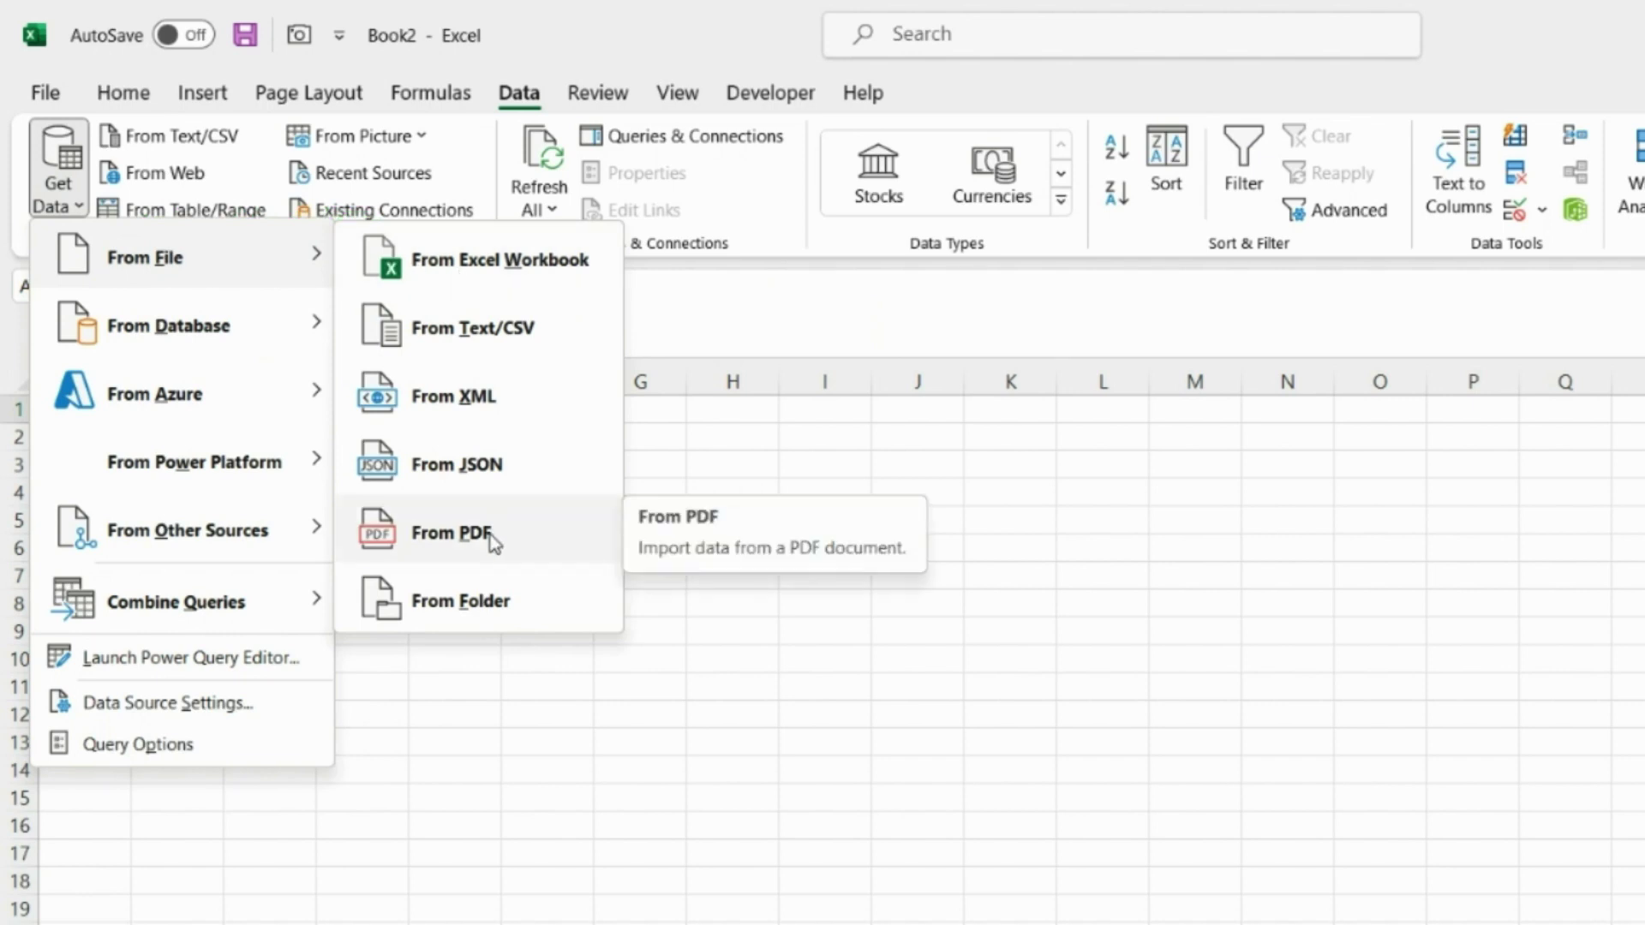
pyautogui.click(483, 599)
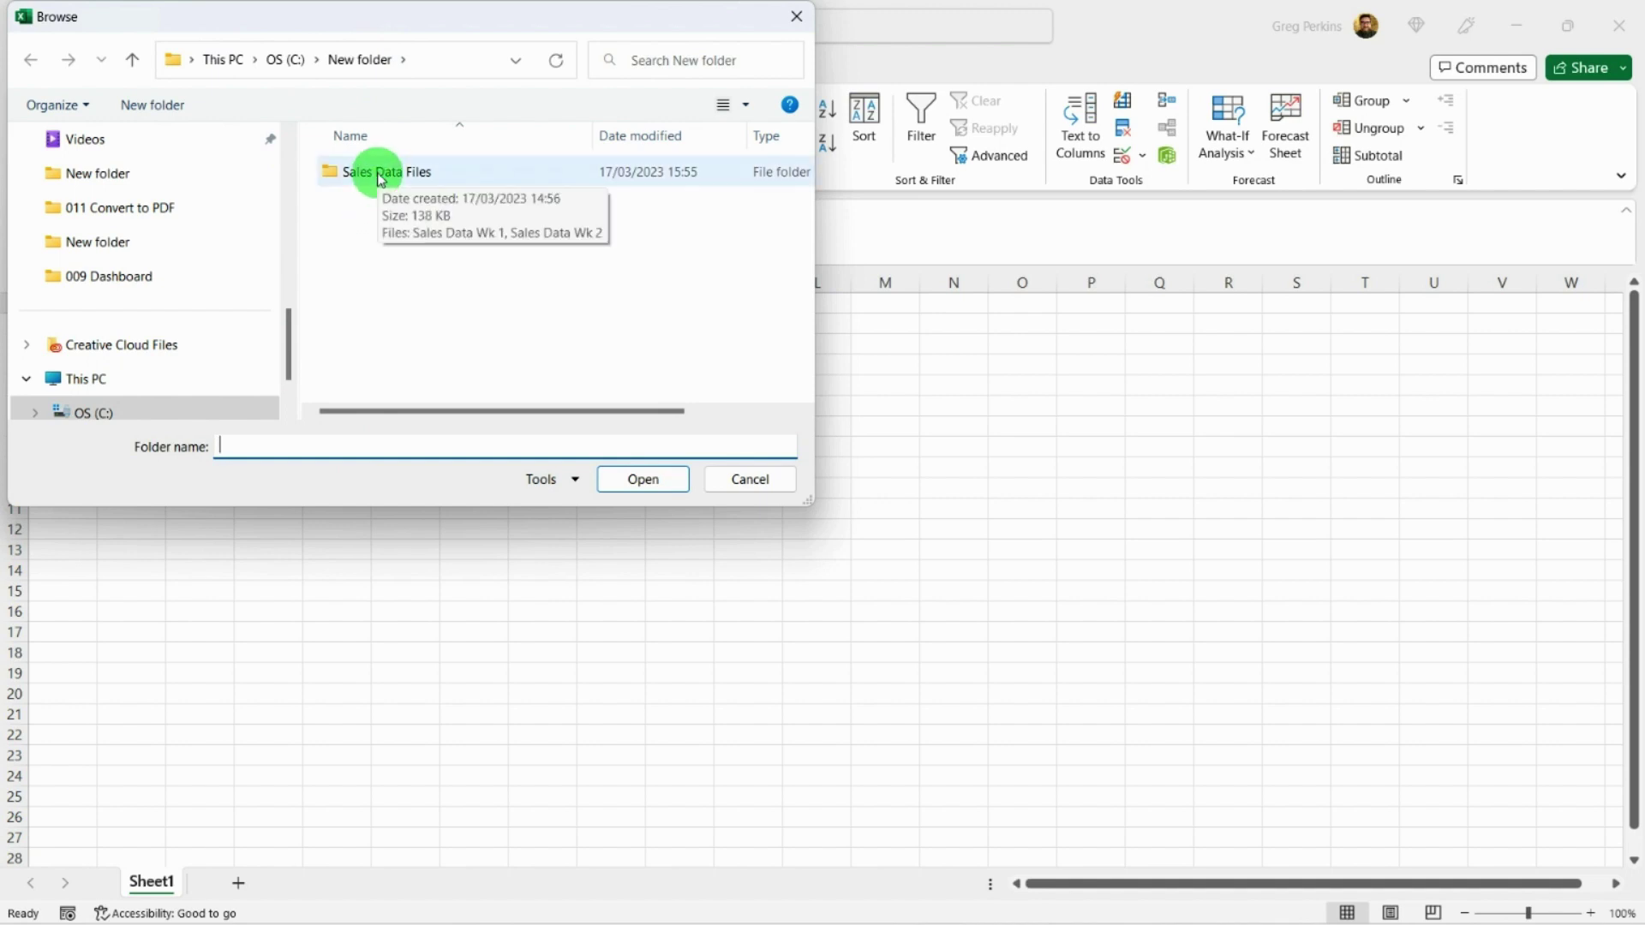
# - Choose the Sales Data Files folder as the source, listing Sales Data Wk 1.xlsx and Wk 2.xlsx
pyautogui.click(380, 174)
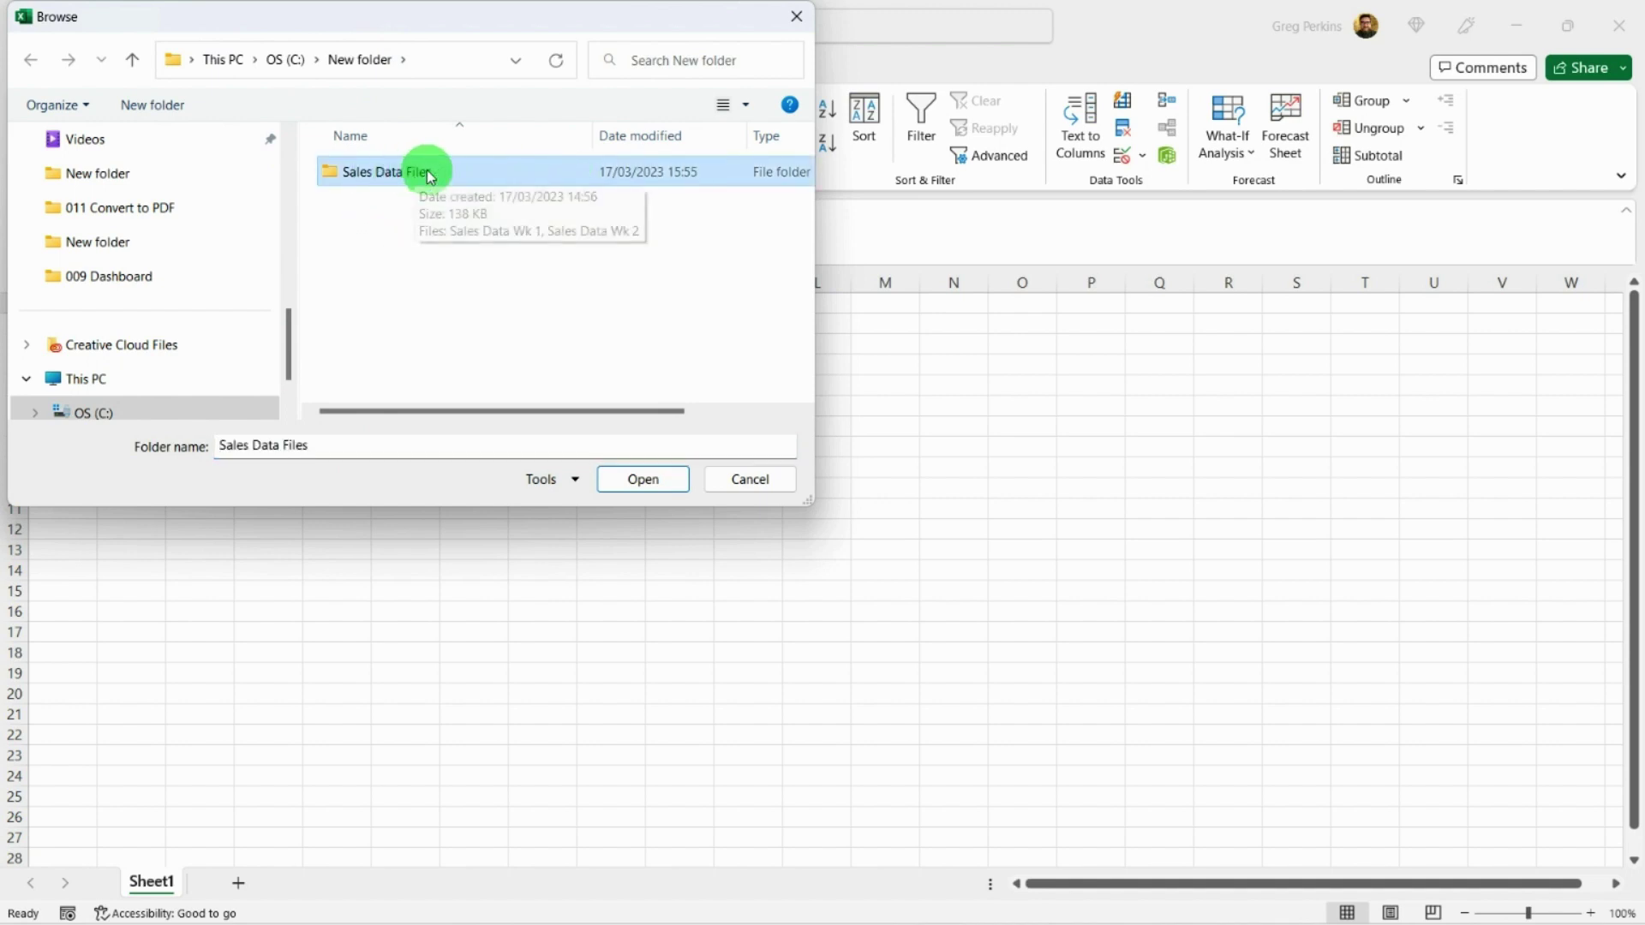
pyautogui.click(649, 478)
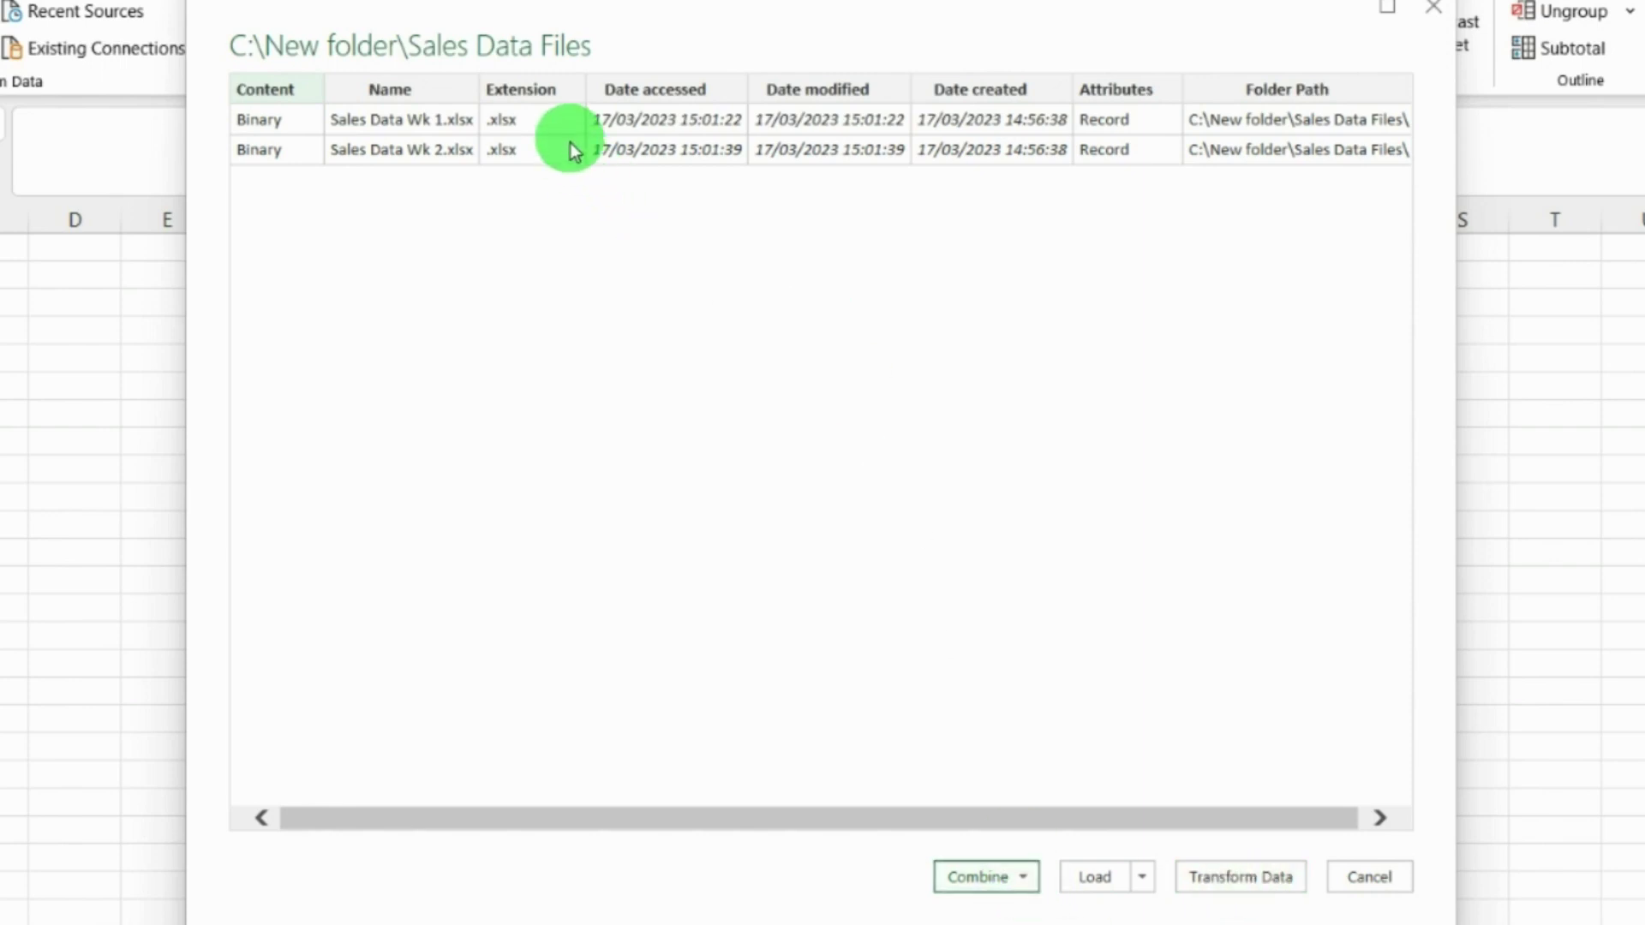
# - Combine & Transform the files, using First file as the sample and the Sales Data sheet
pyautogui.click(1019, 878)
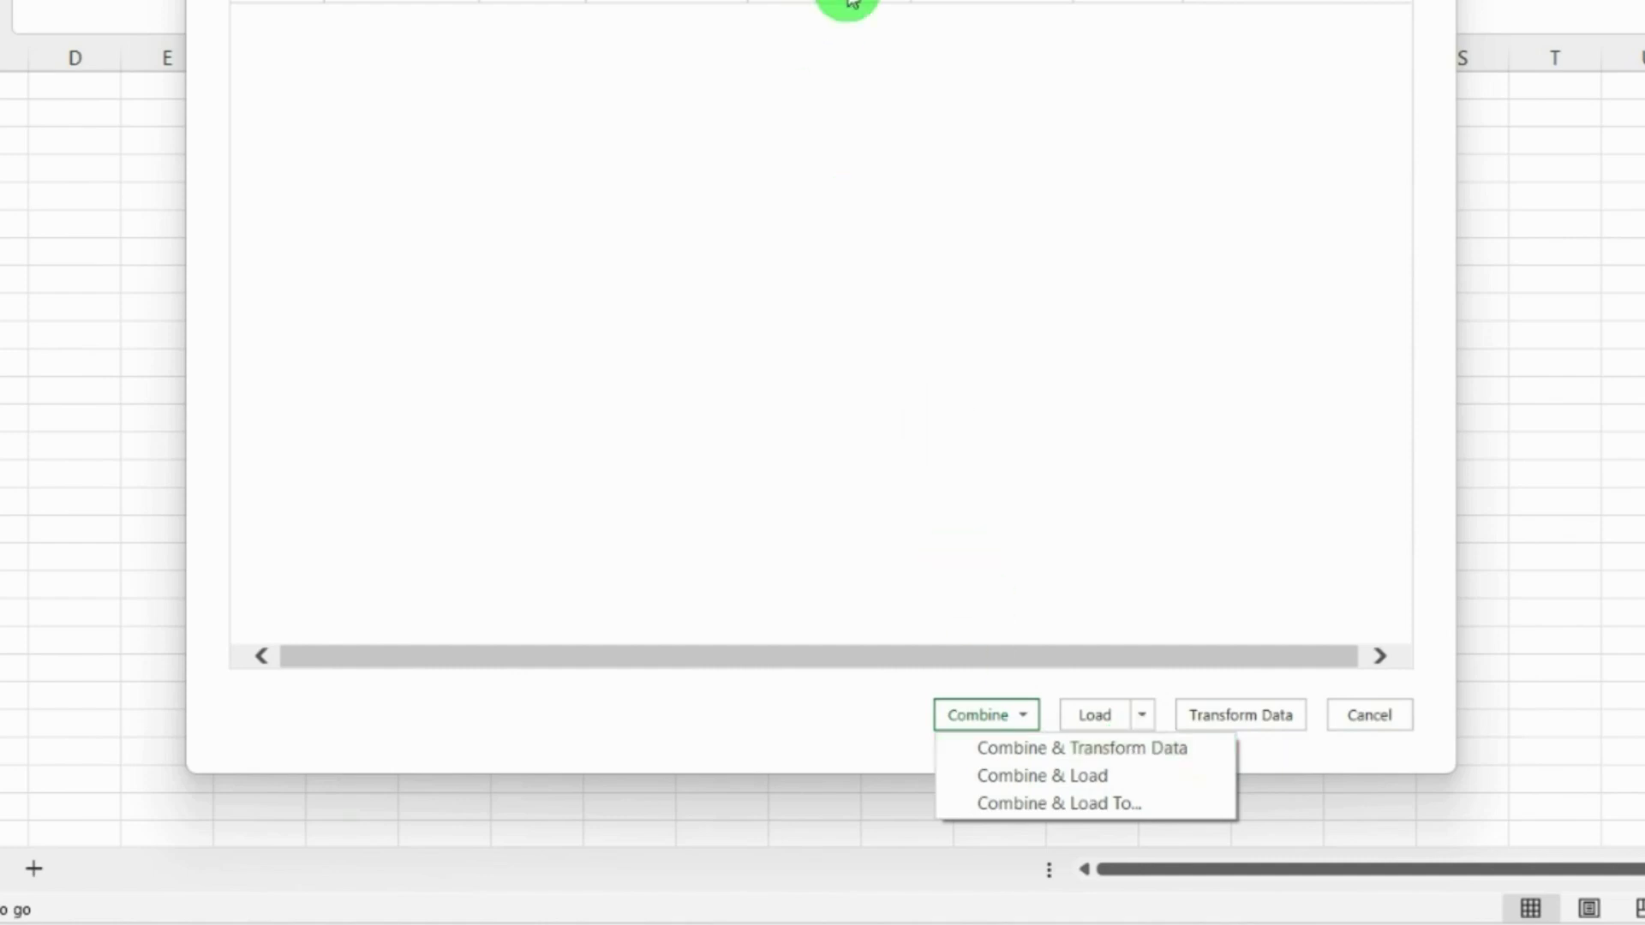
pyautogui.click(1040, 749)
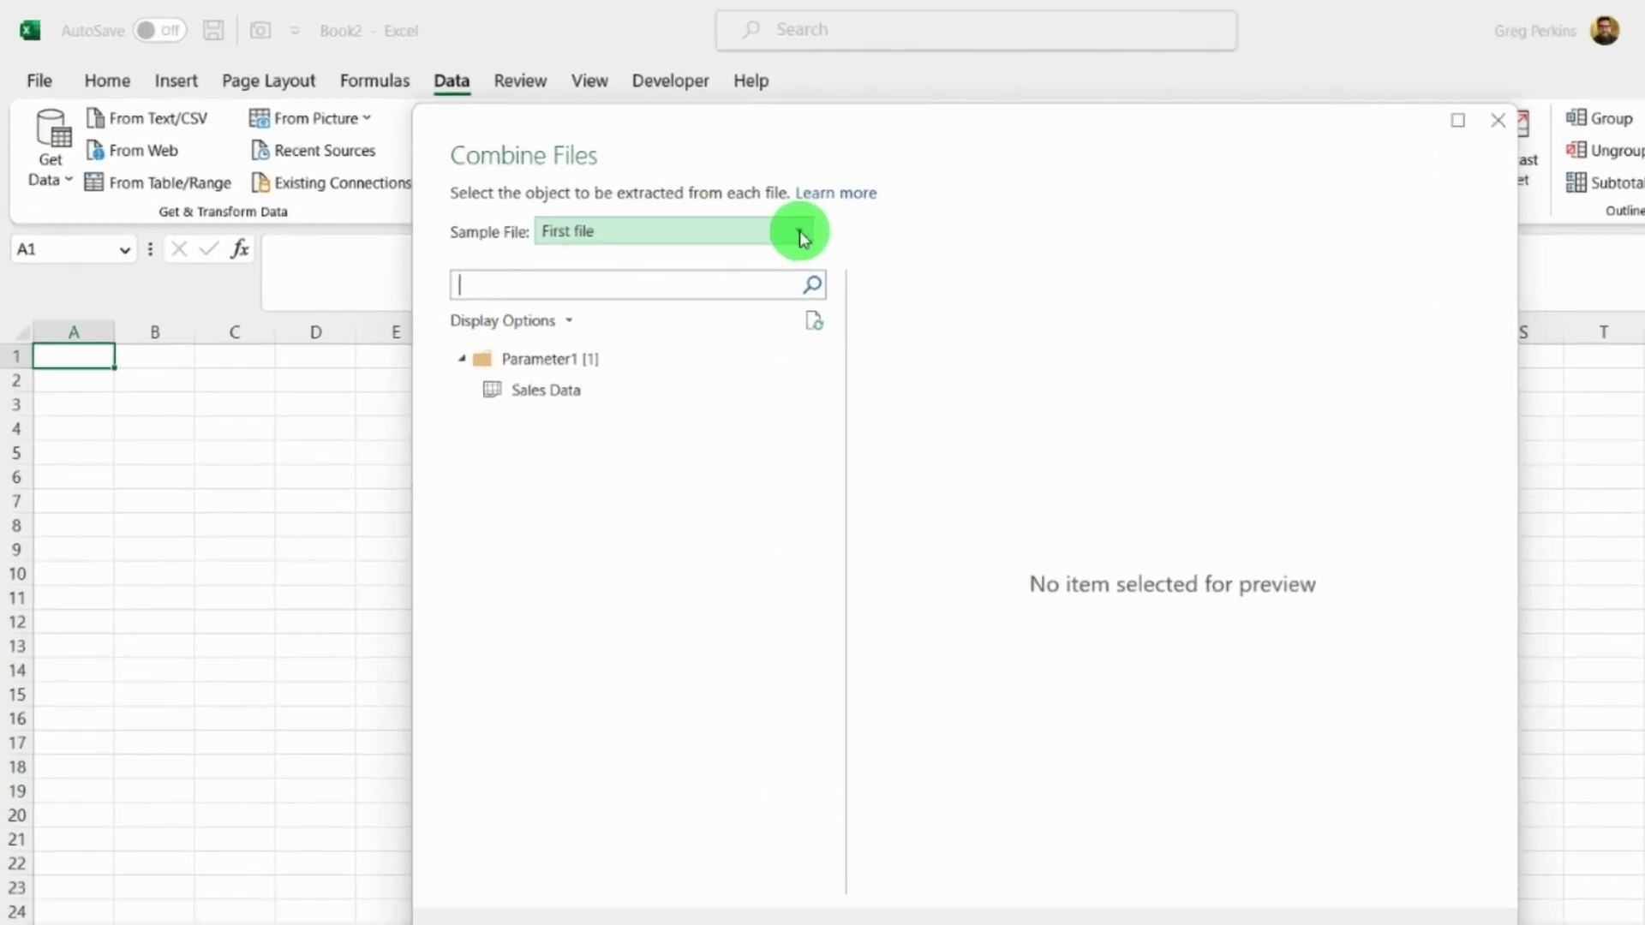
pyautogui.click(815, 240)
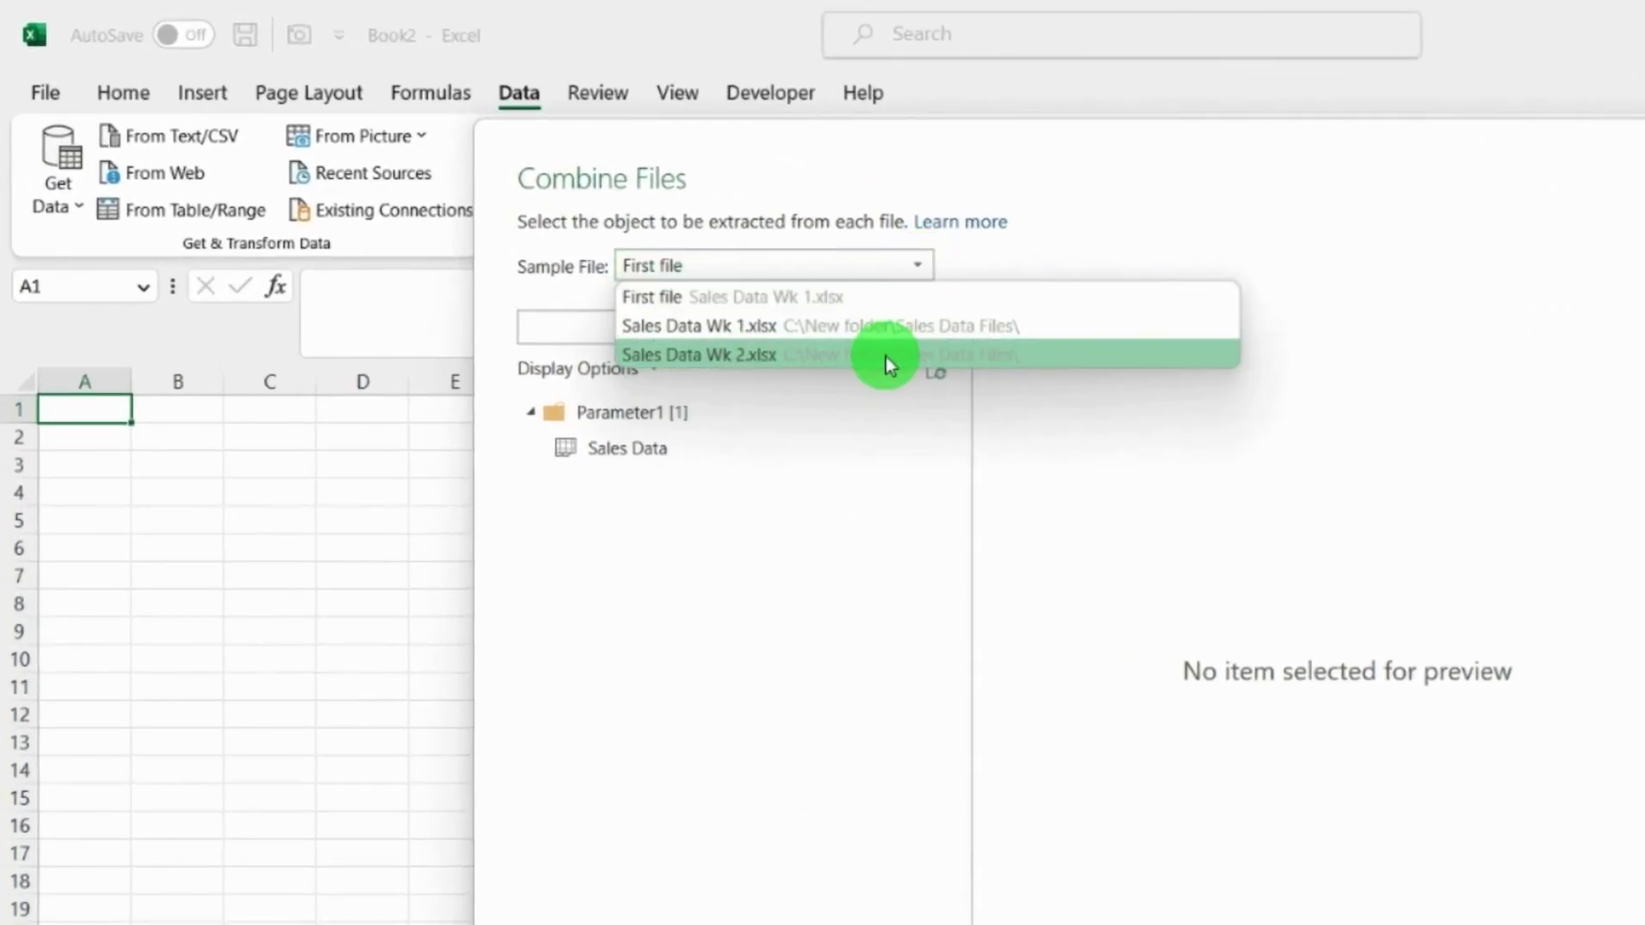
pyautogui.click(1096, 240)
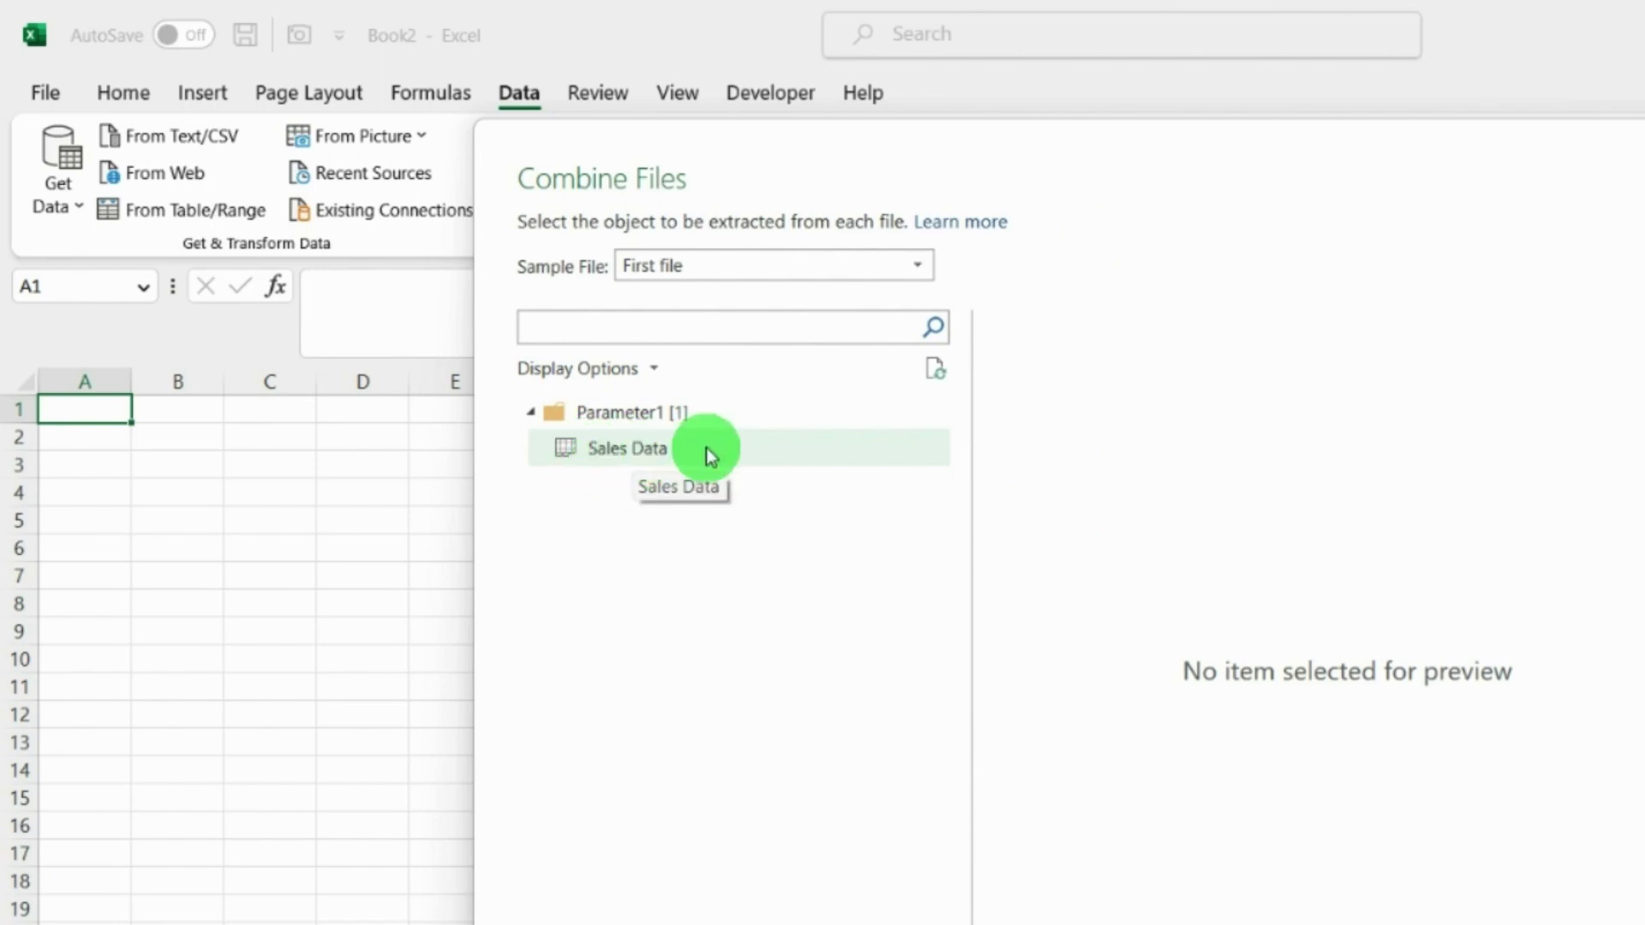
pyautogui.click(655, 452)
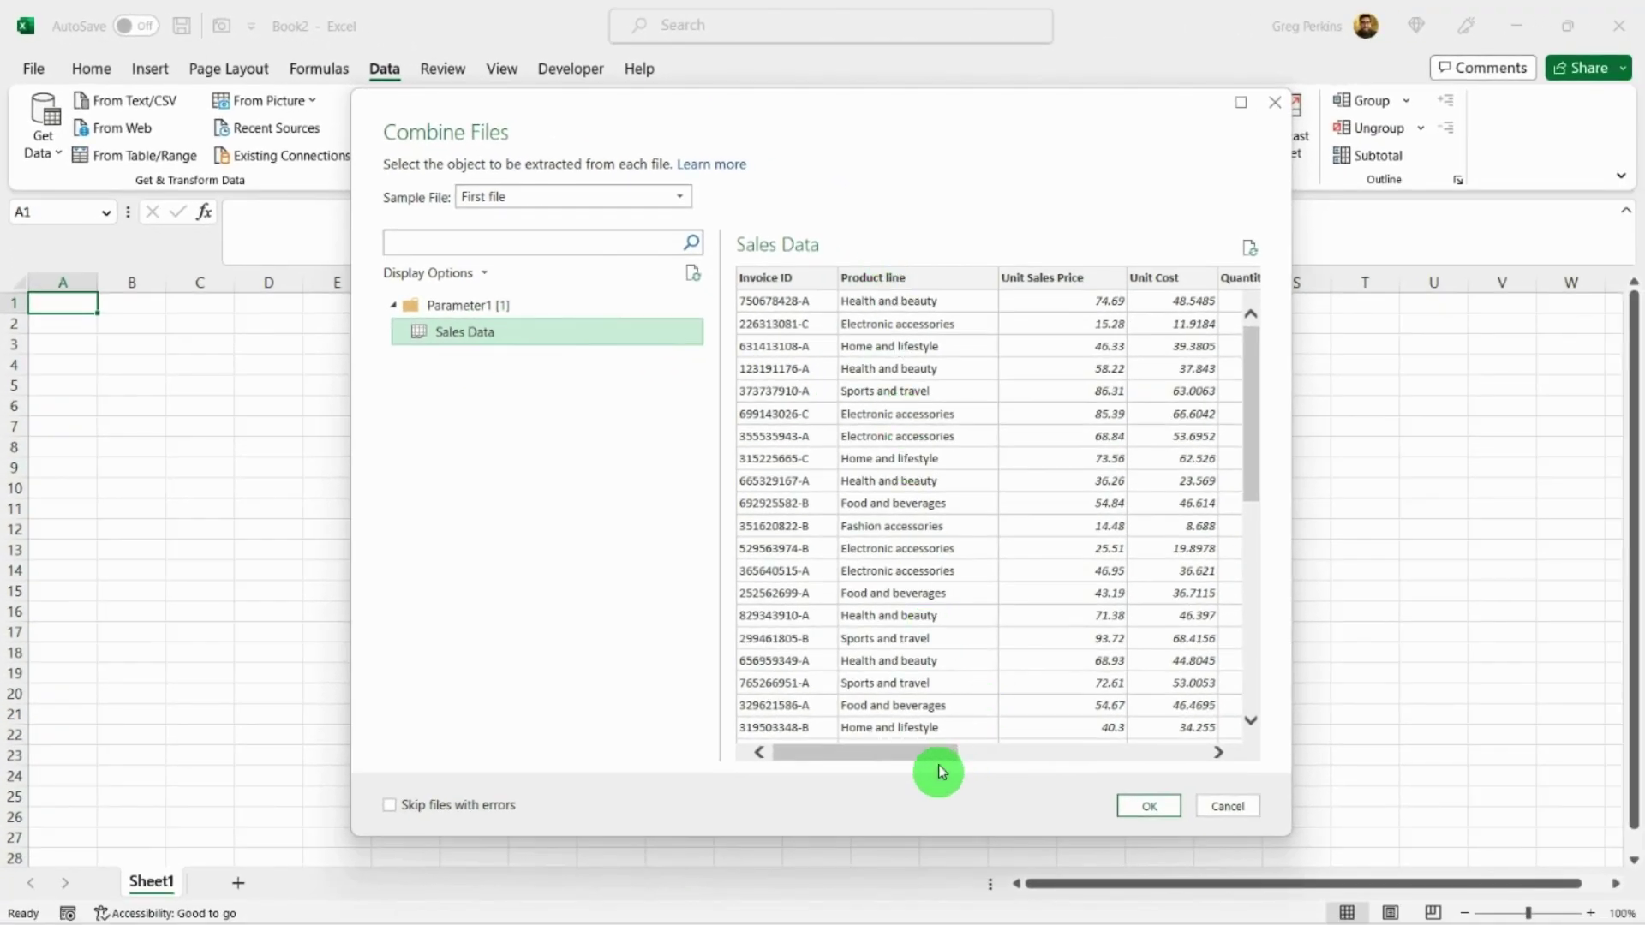
pyautogui.moveTo(938, 752); pyautogui.dragTo(820, 745)
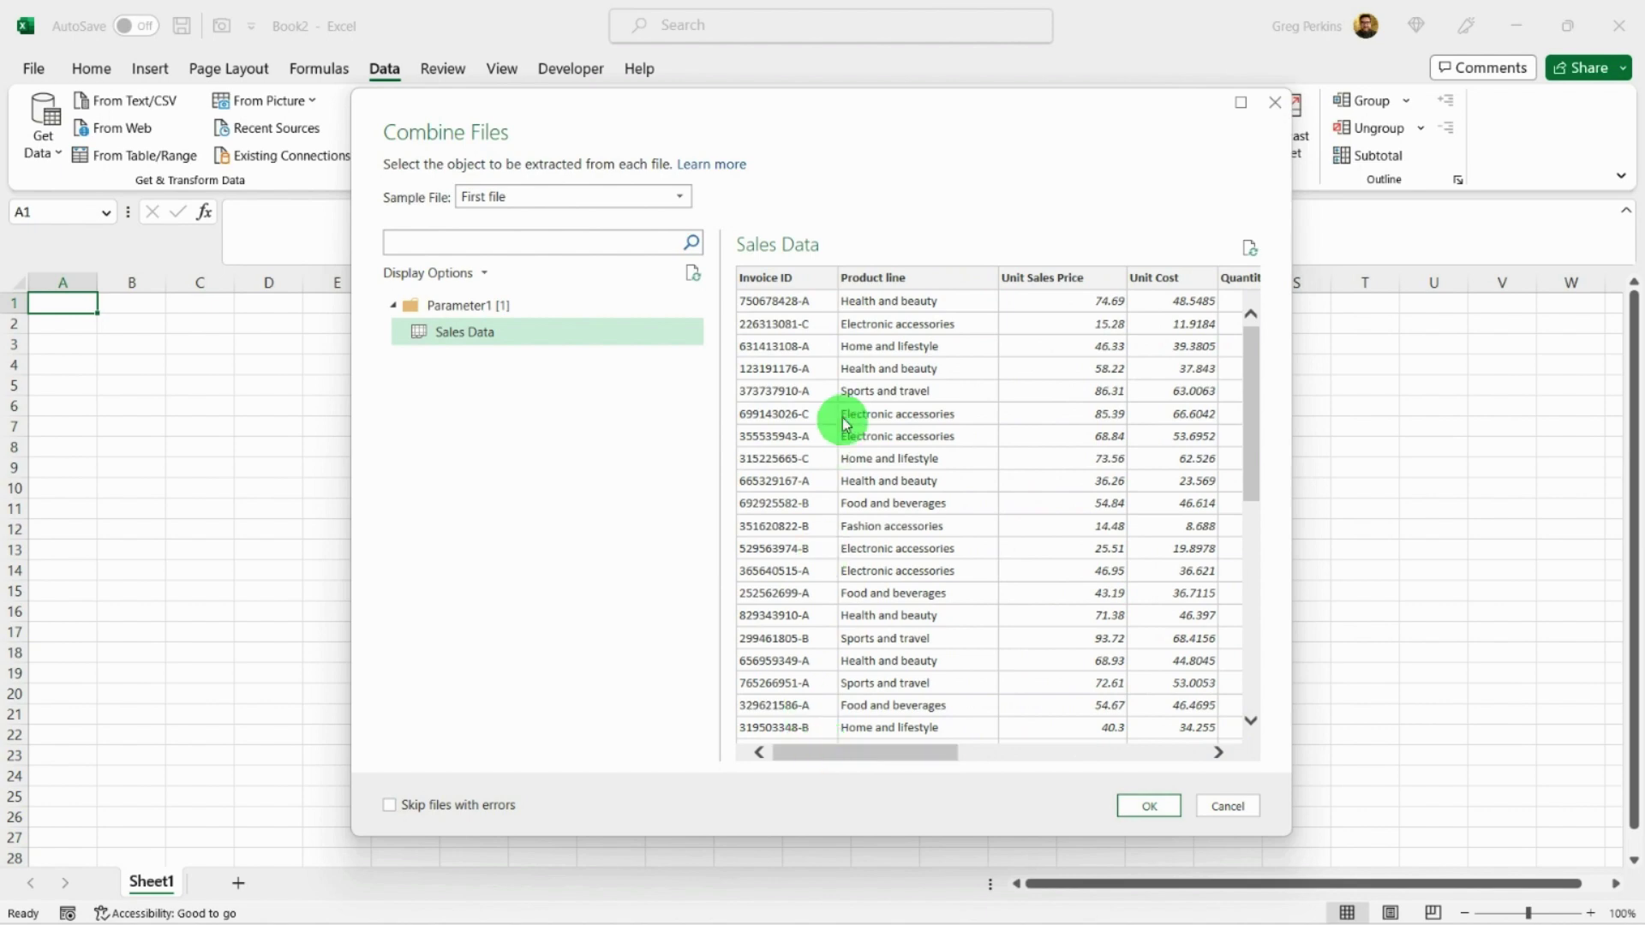
pyautogui.click(1156, 808)
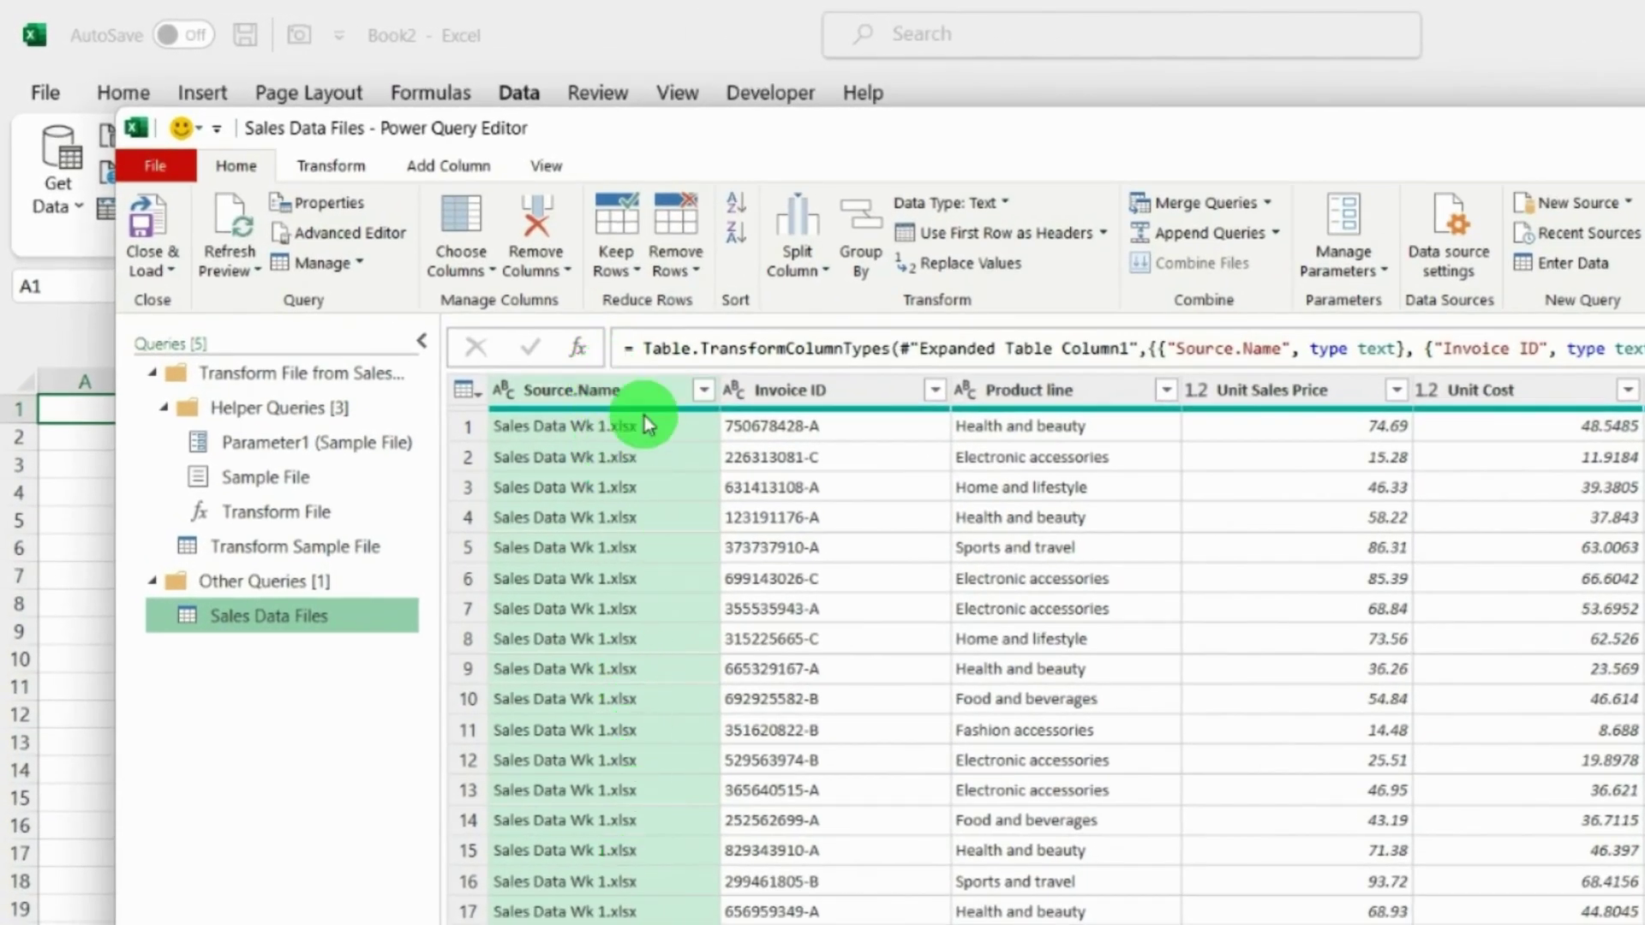
# - Delete Source.Name, then delete the four empty columns Column9, Column10, Column11 and Column12
pyautogui.rightClick(569, 394)
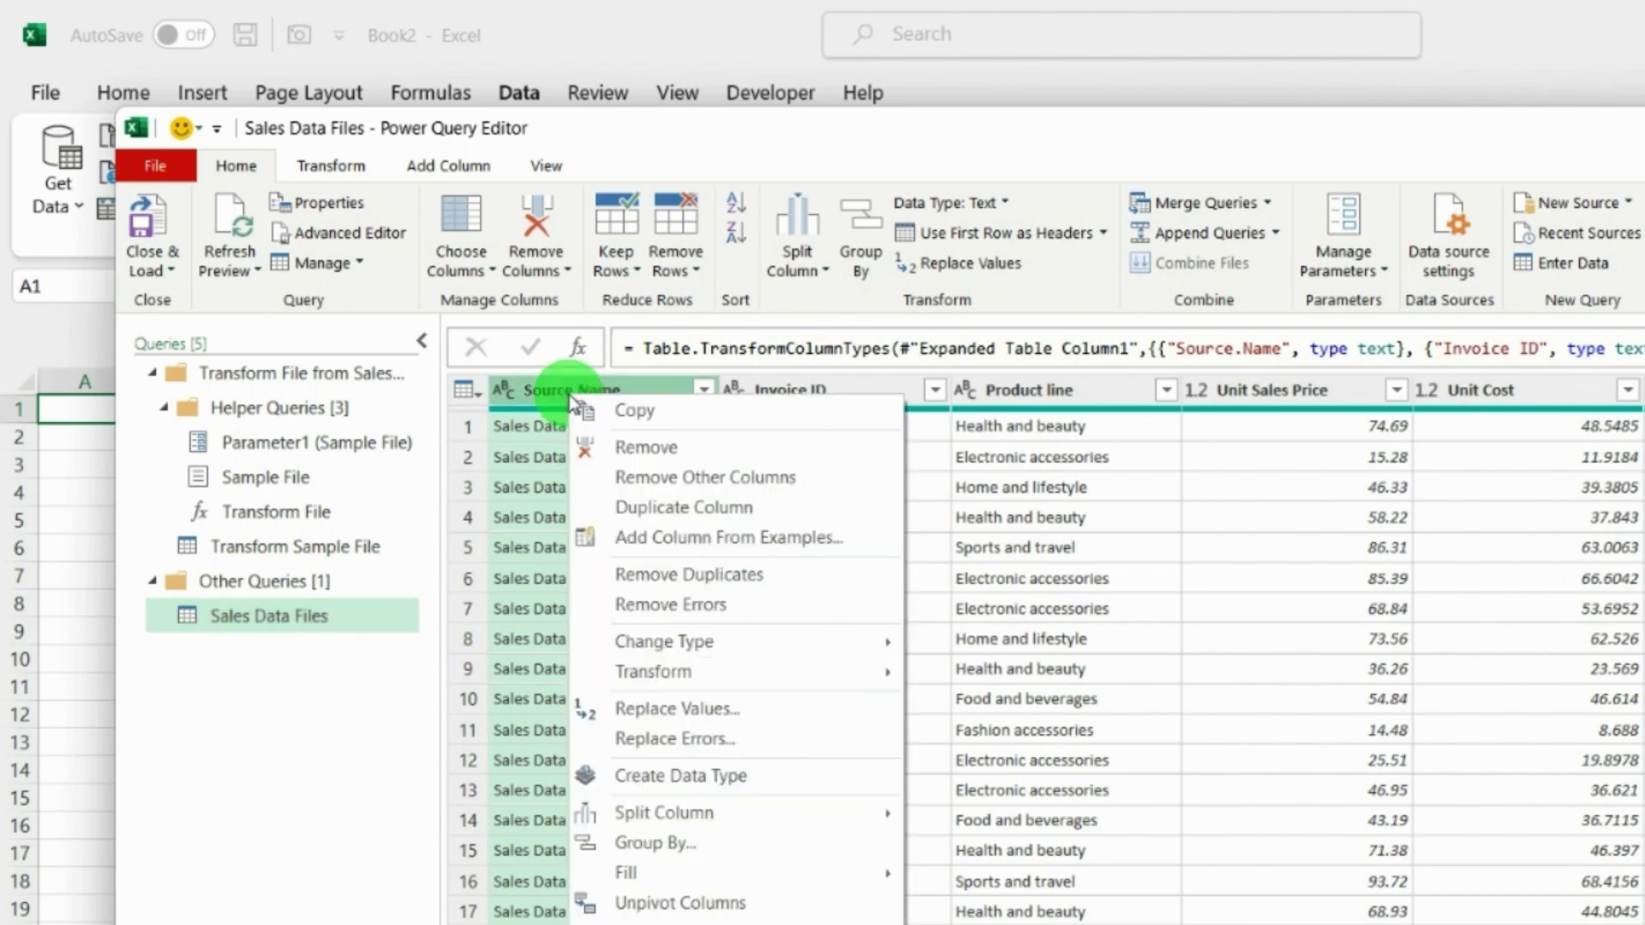
pyautogui.click(658, 455)
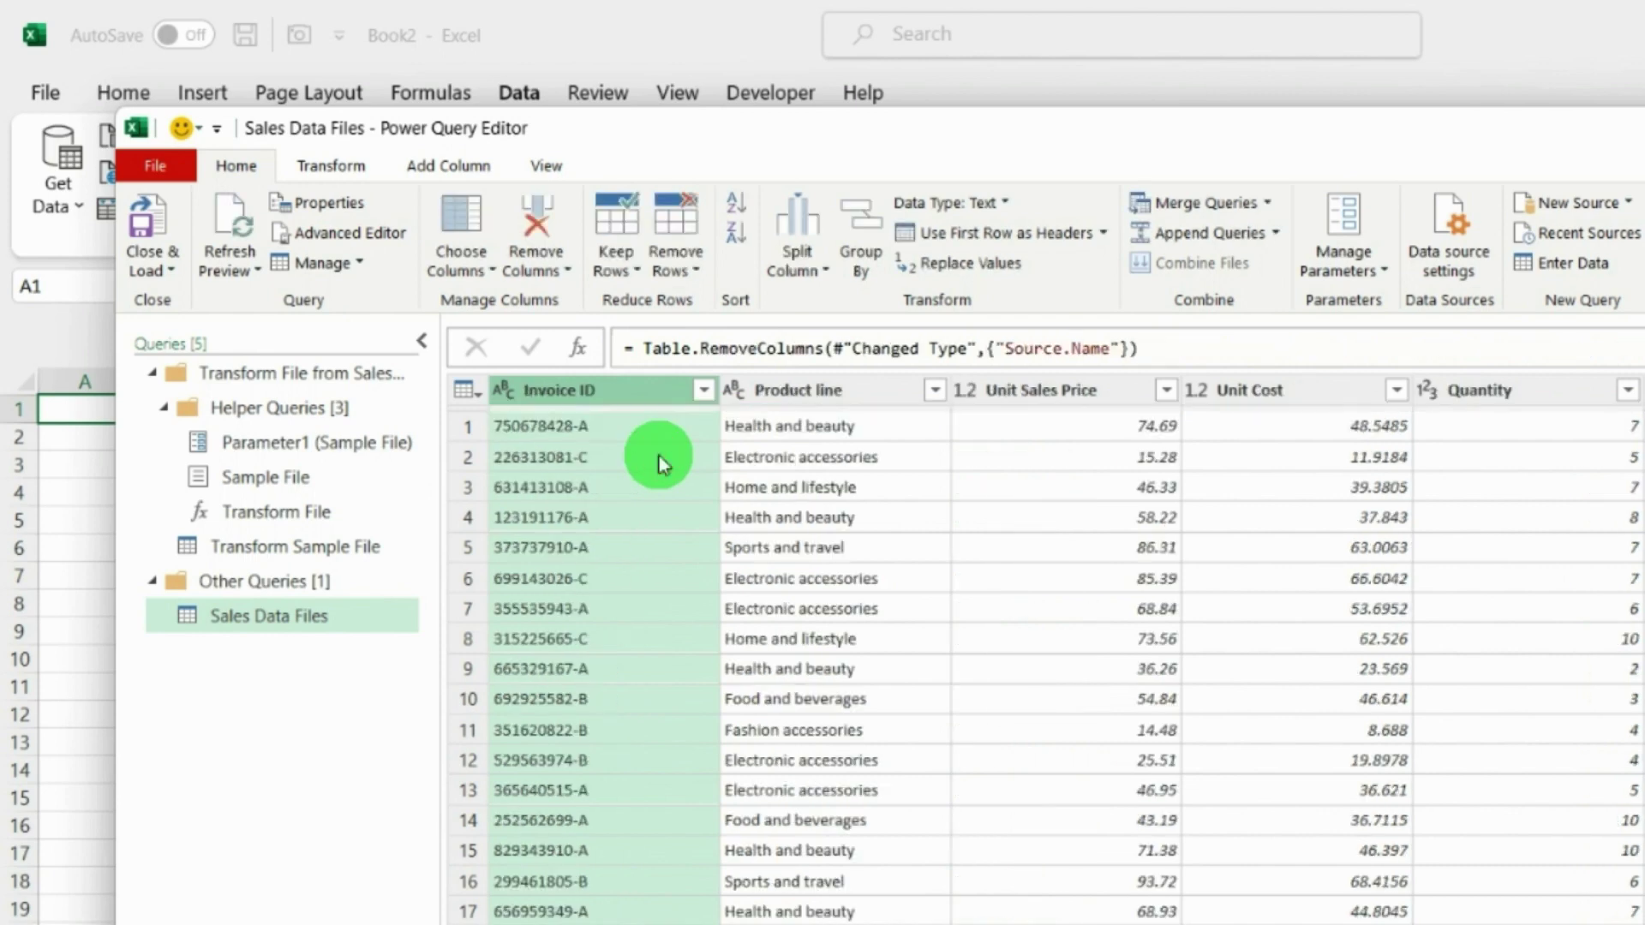
pyautogui.hscroll(15, 1067, 651)
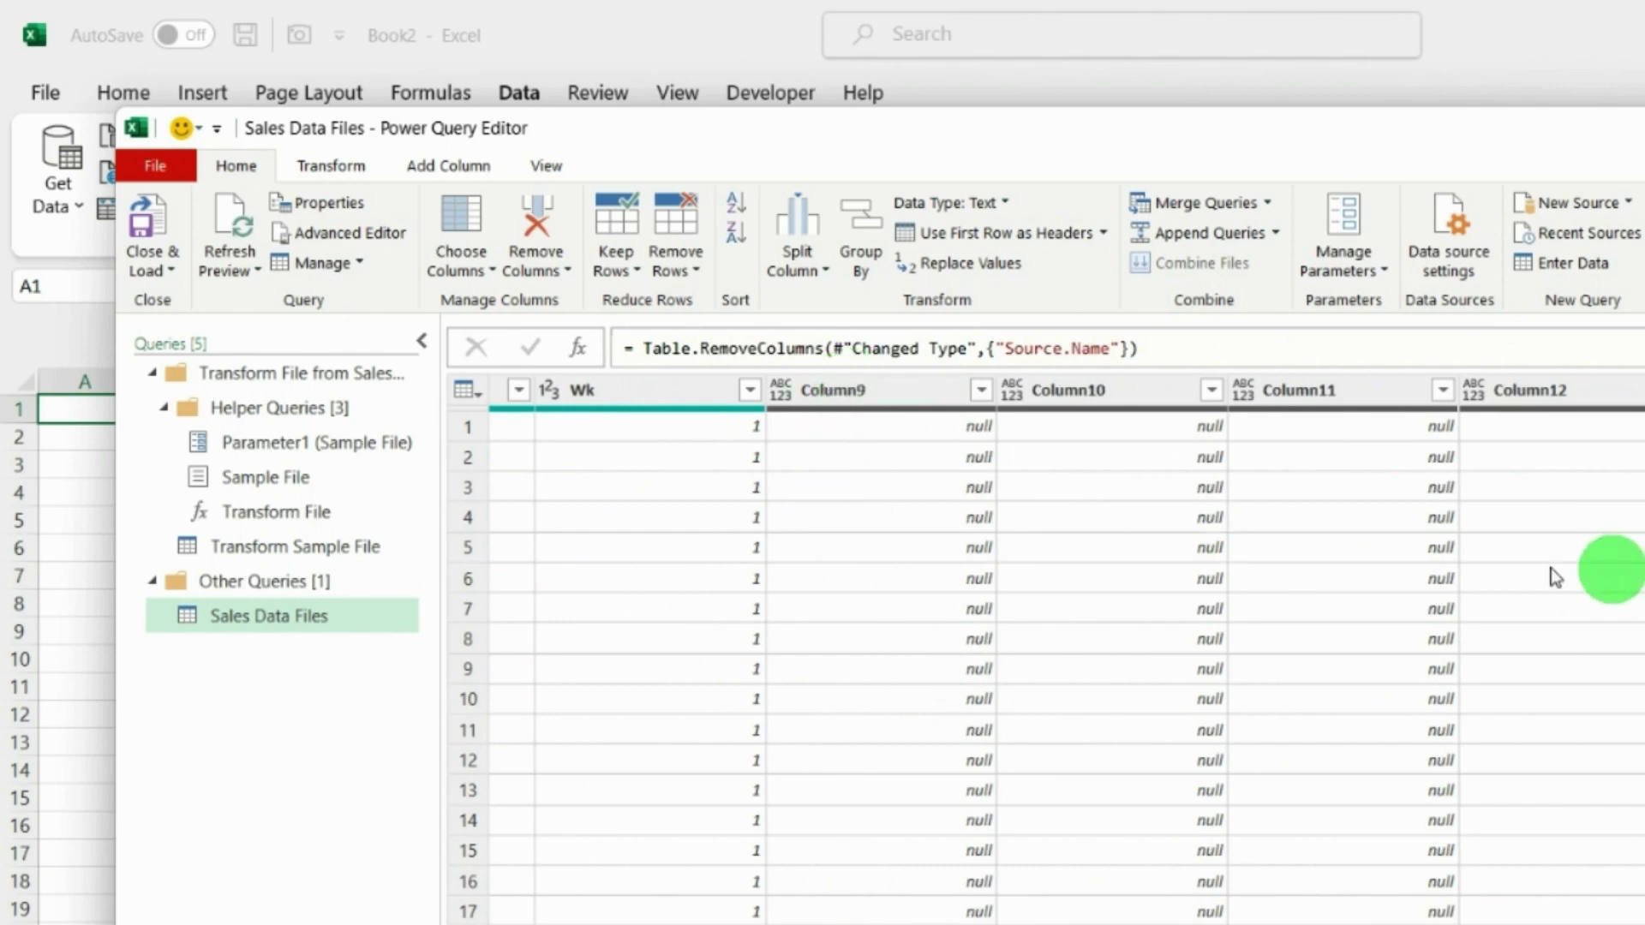
pyautogui.click(901, 389)
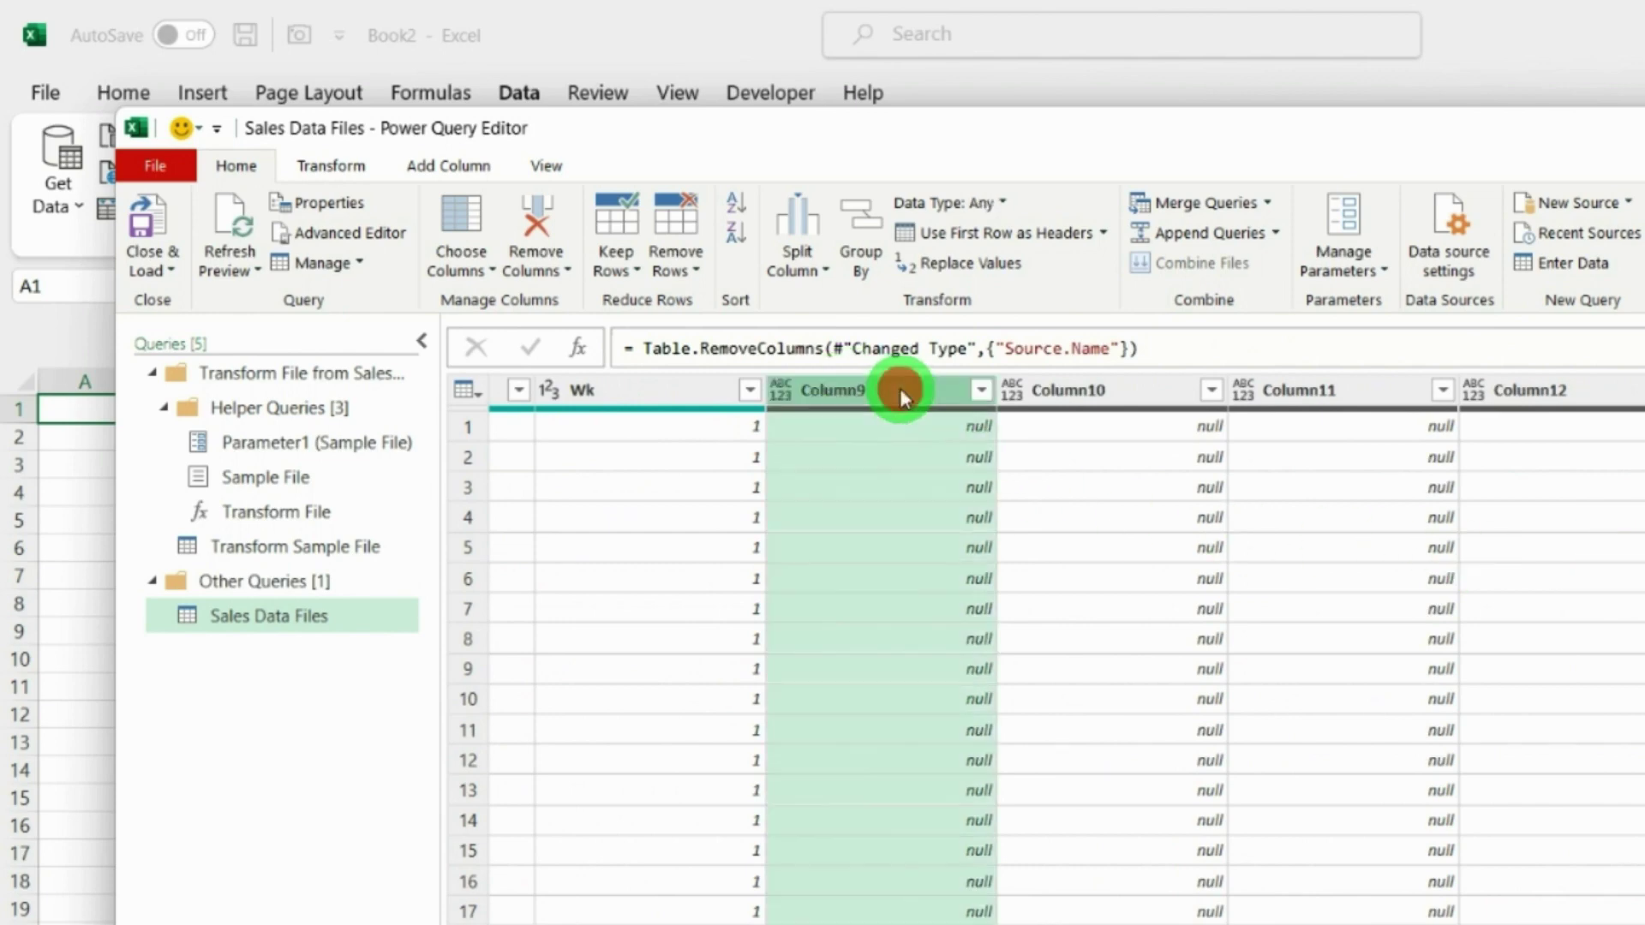
pyautogui.keyDown('shift'); pyautogui.click(1121, 395); pyautogui.keyUp('shift')
pyautogui.keyDown('shift'); pyautogui.click(1361, 394); pyautogui.keyUp('shift')
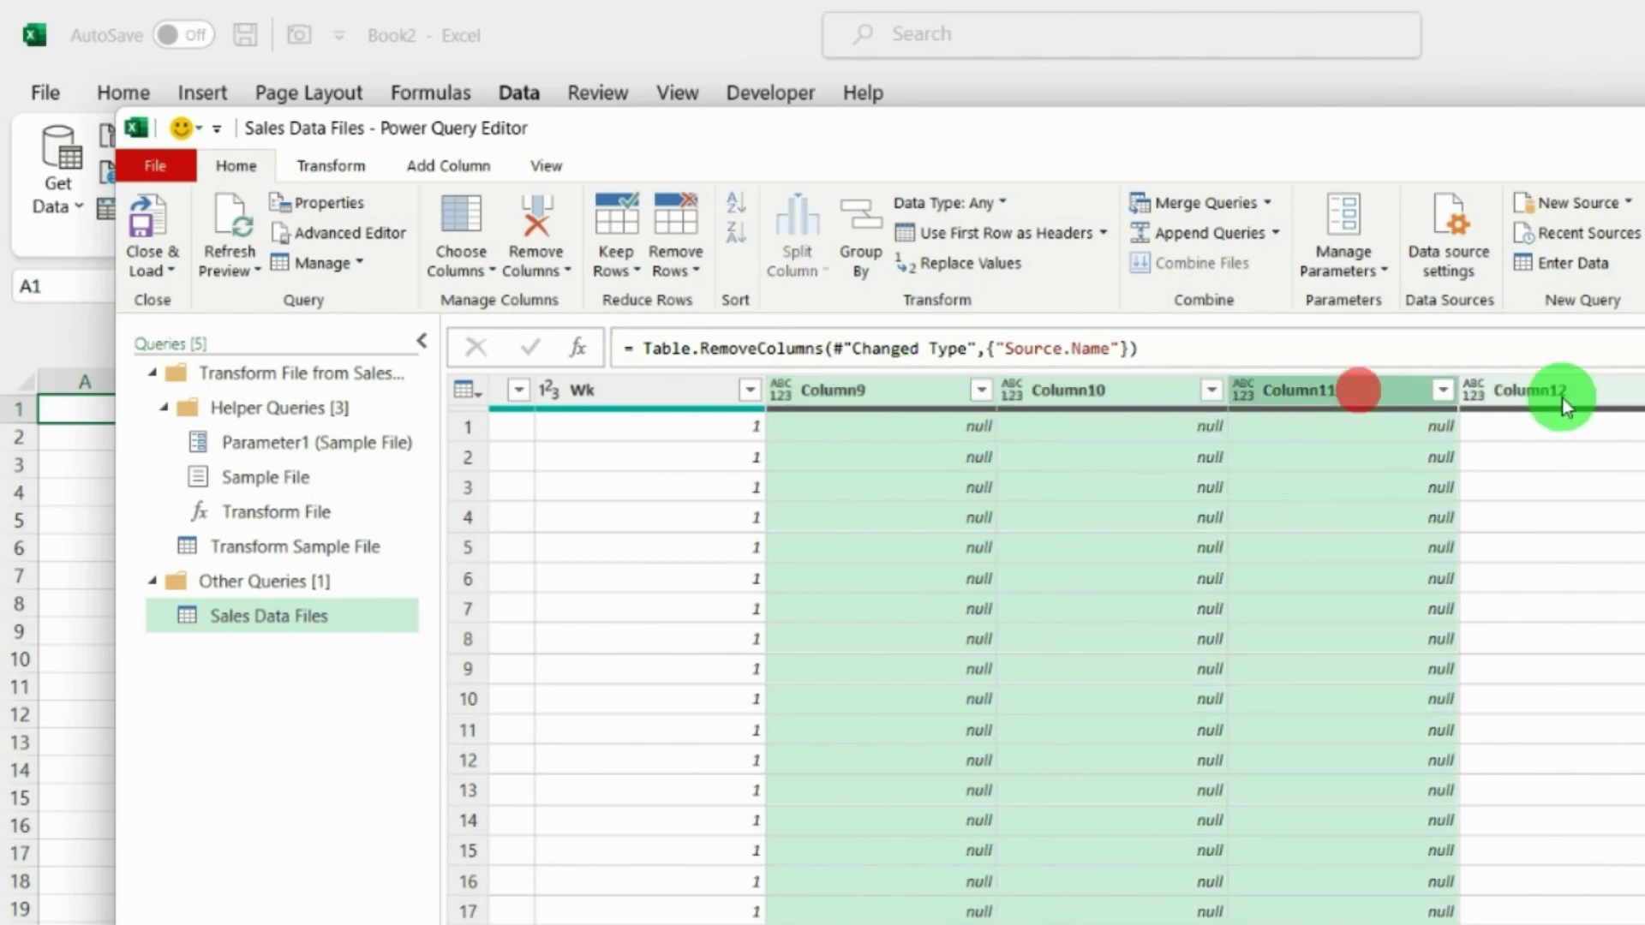
pyautogui.keyDown('shift'); pyautogui.click(1560, 394); pyautogui.keyUp('shift')
pyautogui.rightClick(1319, 395)
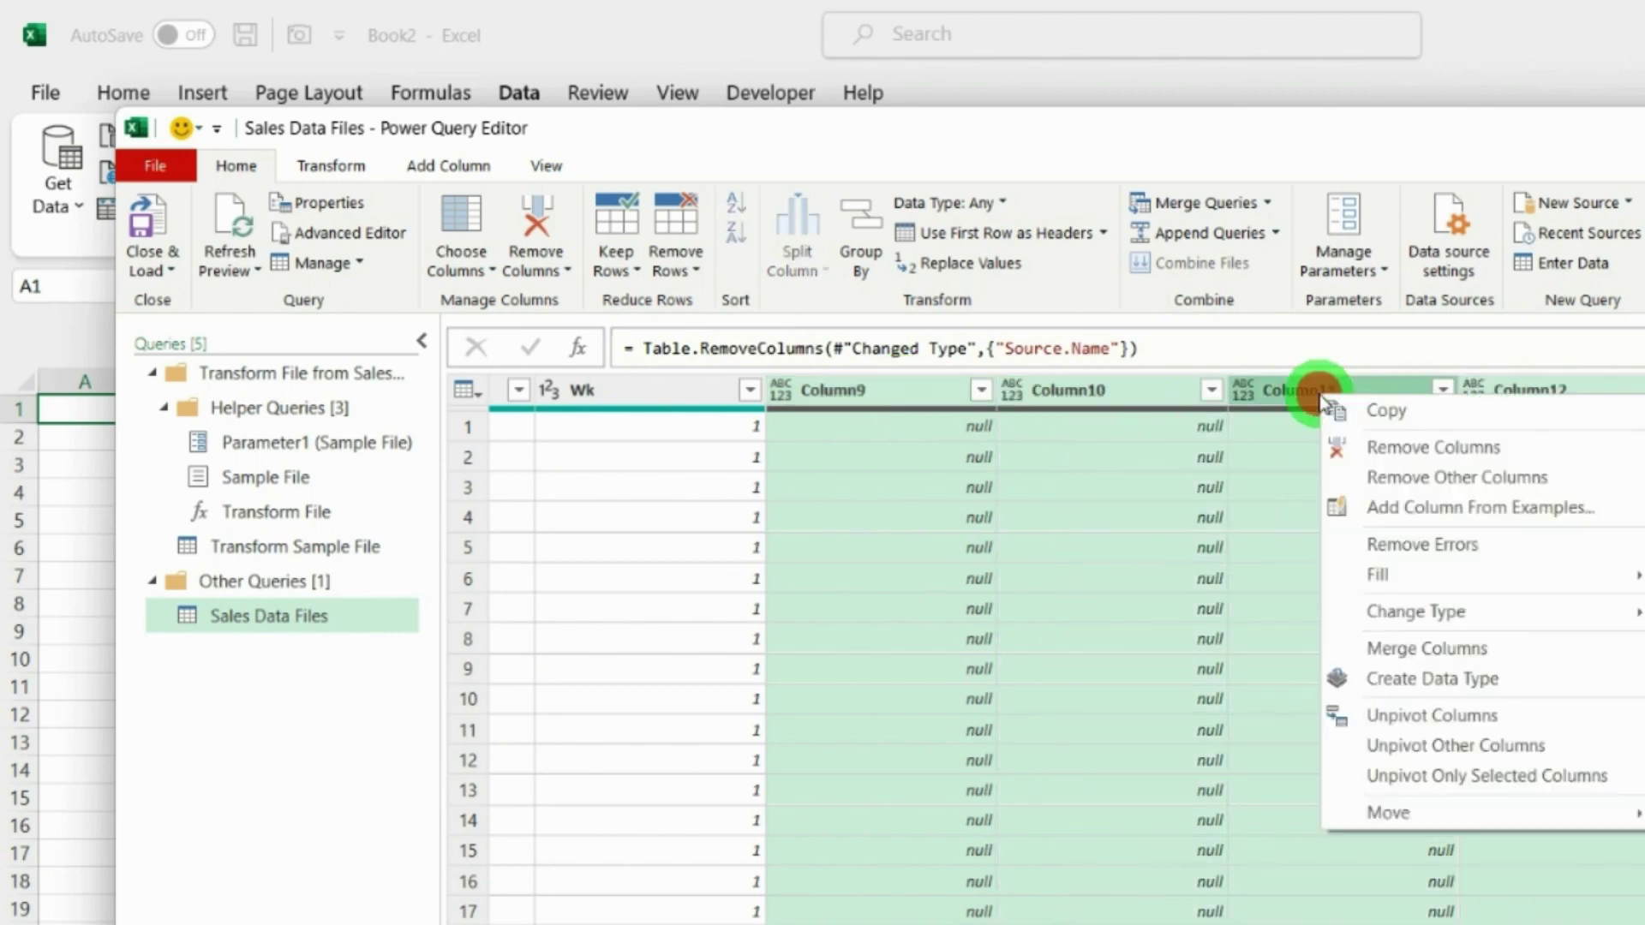
pyautogui.click(1424, 454)
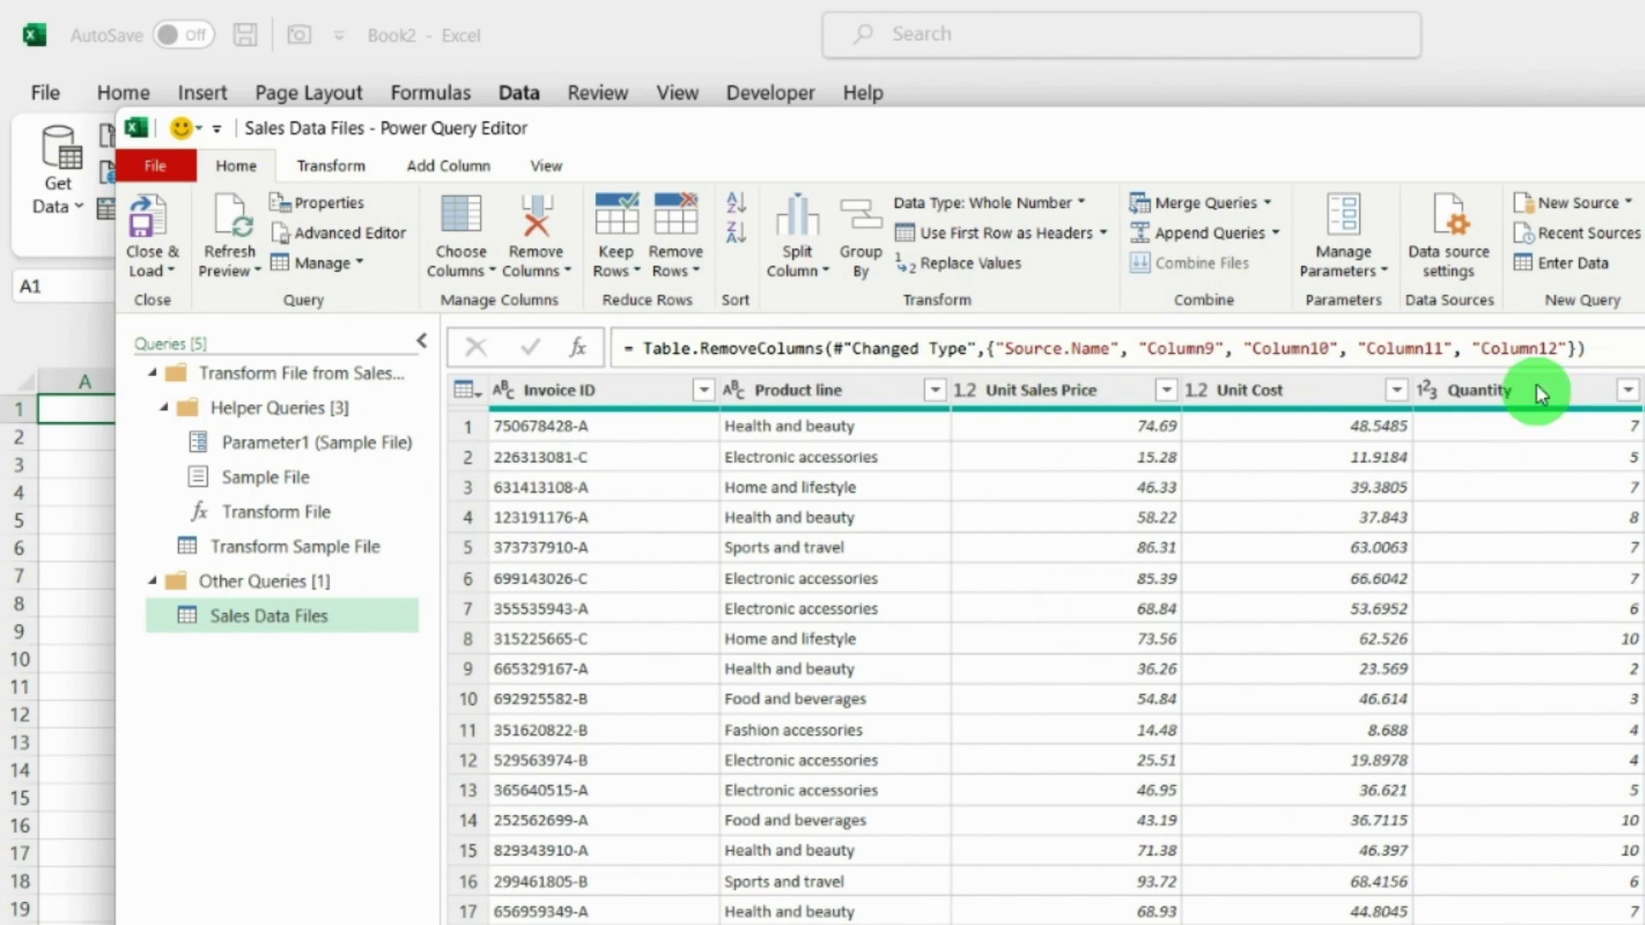
# - Multiply Unit Sales Price by Quantity into a new column named Sales
pyautogui.click(1082, 392)
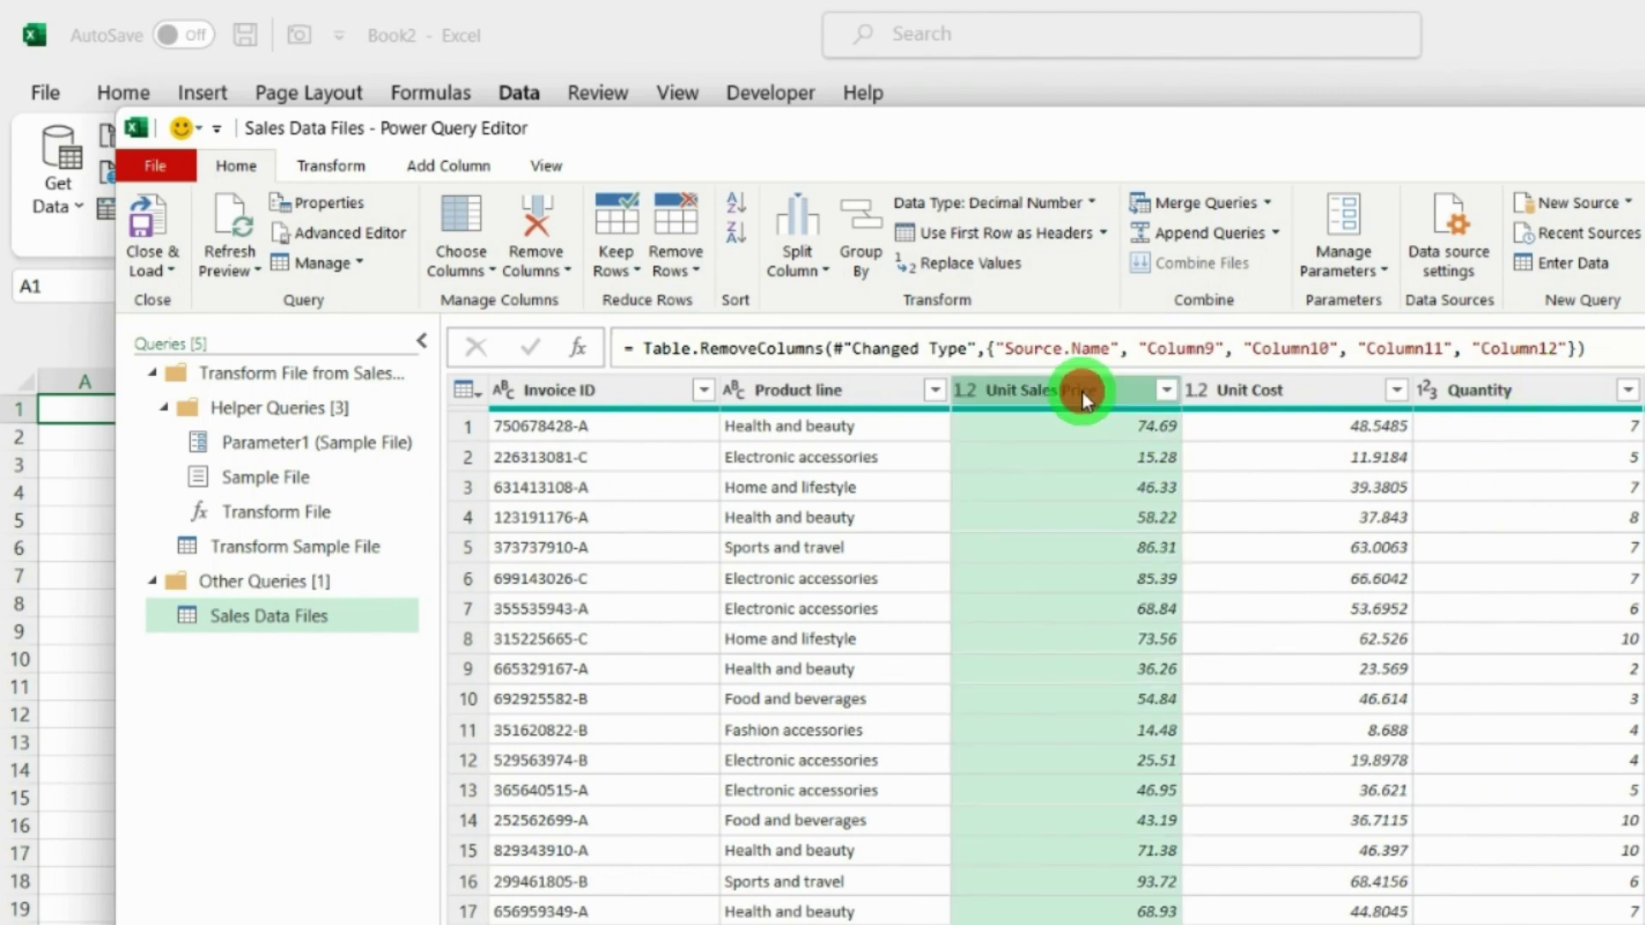
pyautogui.keyDown('ctrl'); pyautogui.click(1524, 399); pyautogui.keyUp('ctrl')
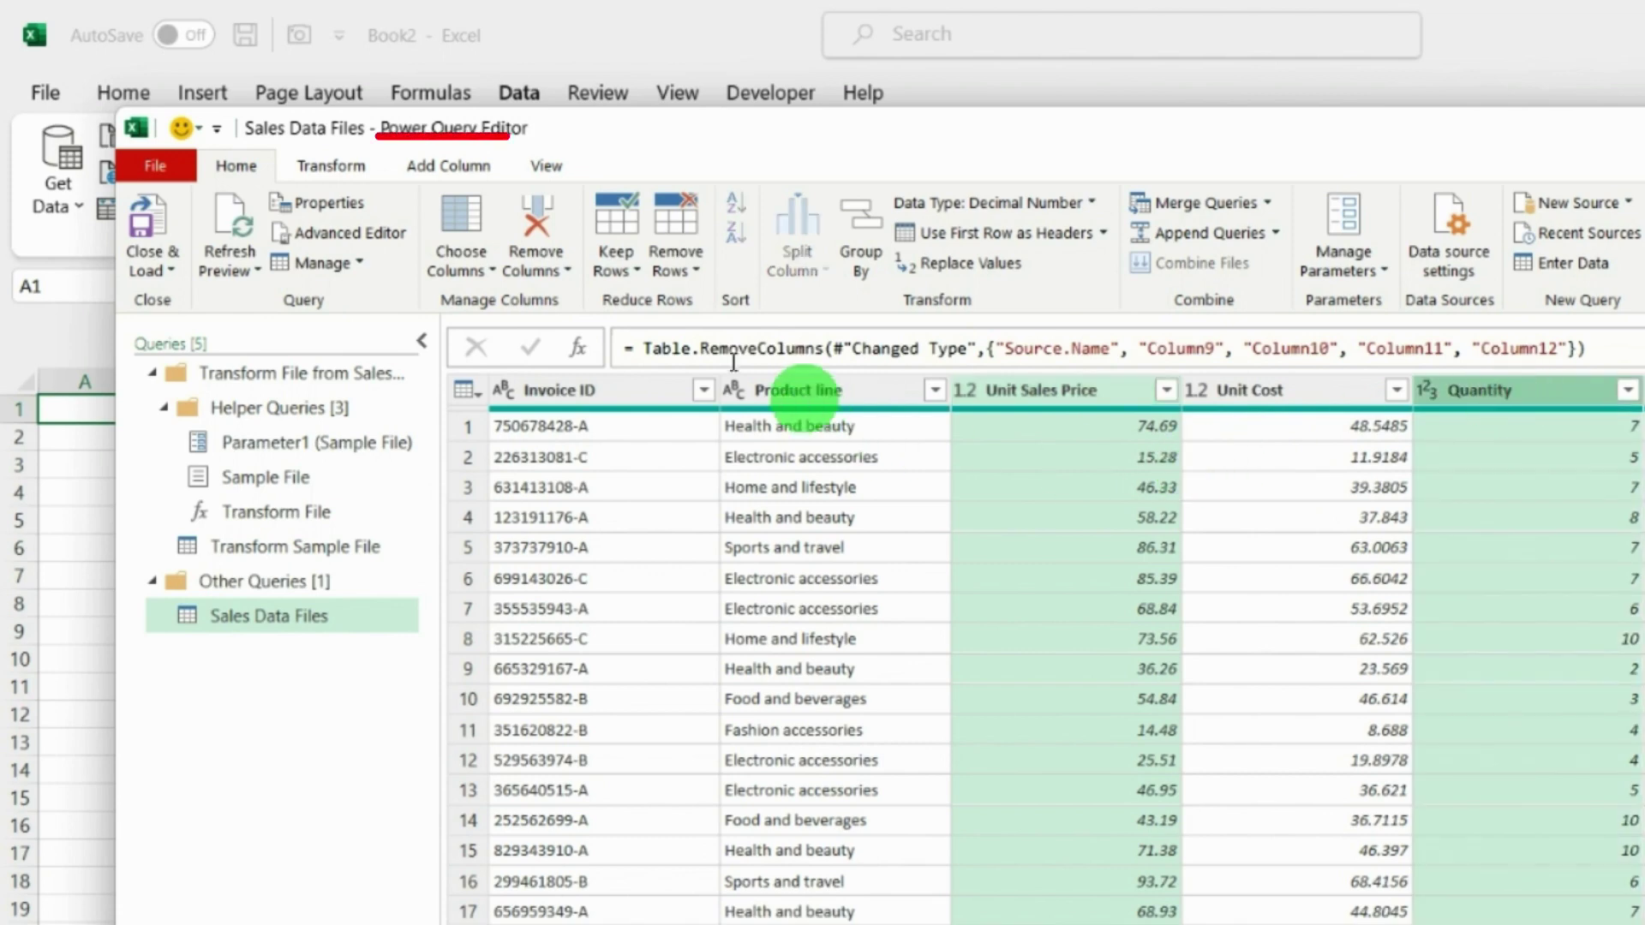
pyautogui.click(472, 173)
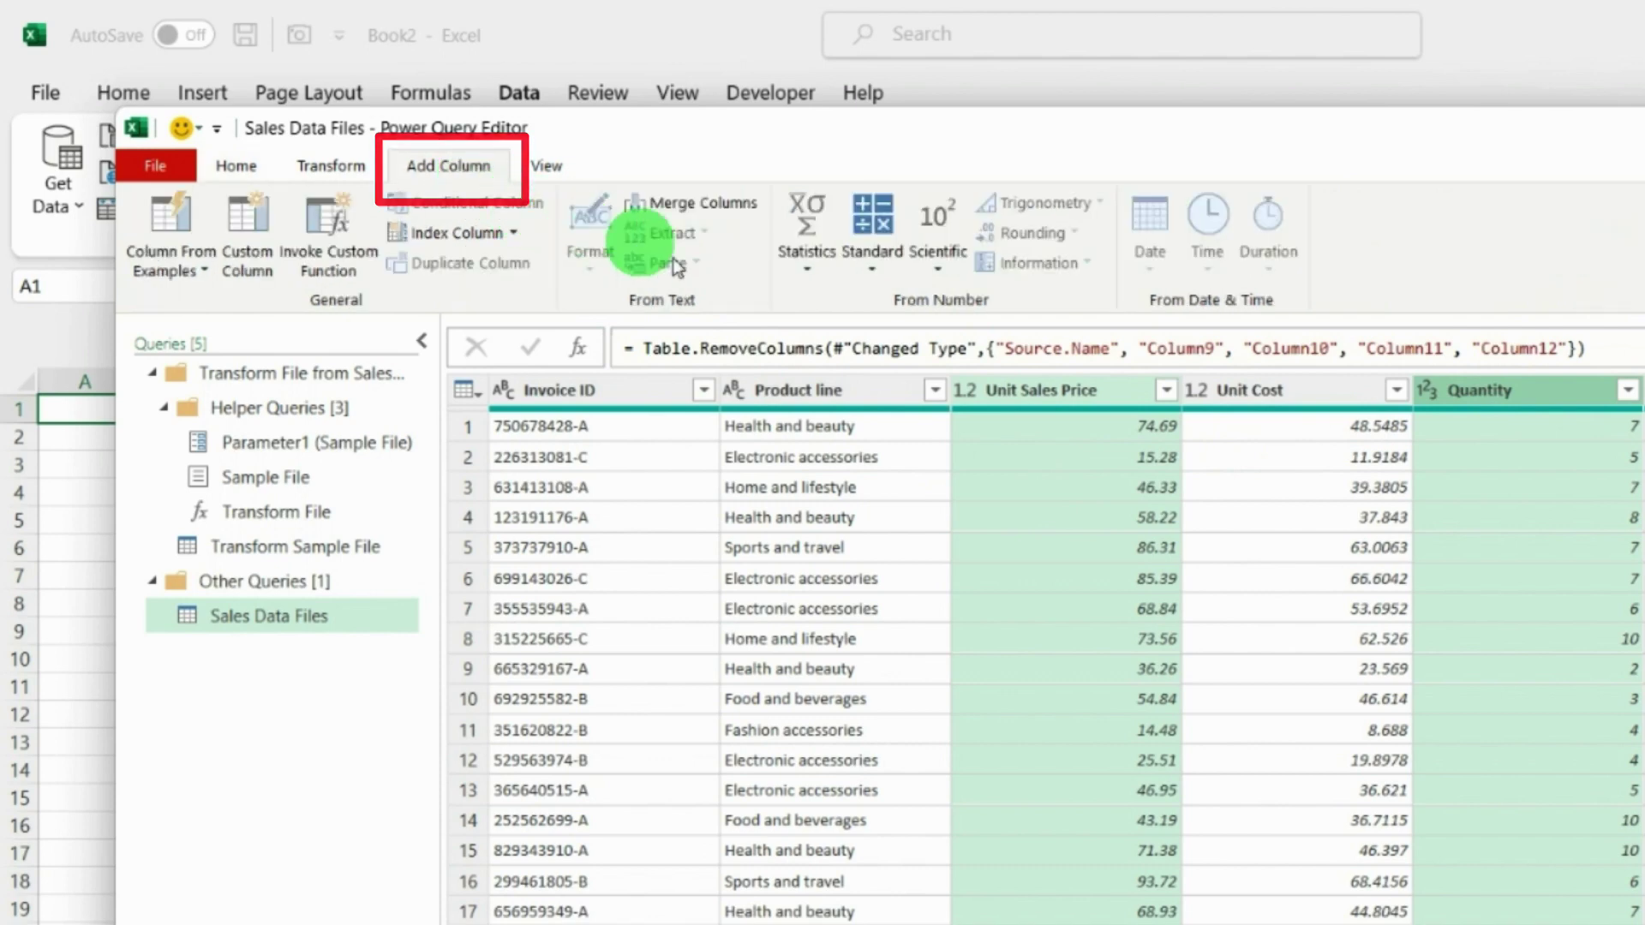
pyautogui.click(872, 271)
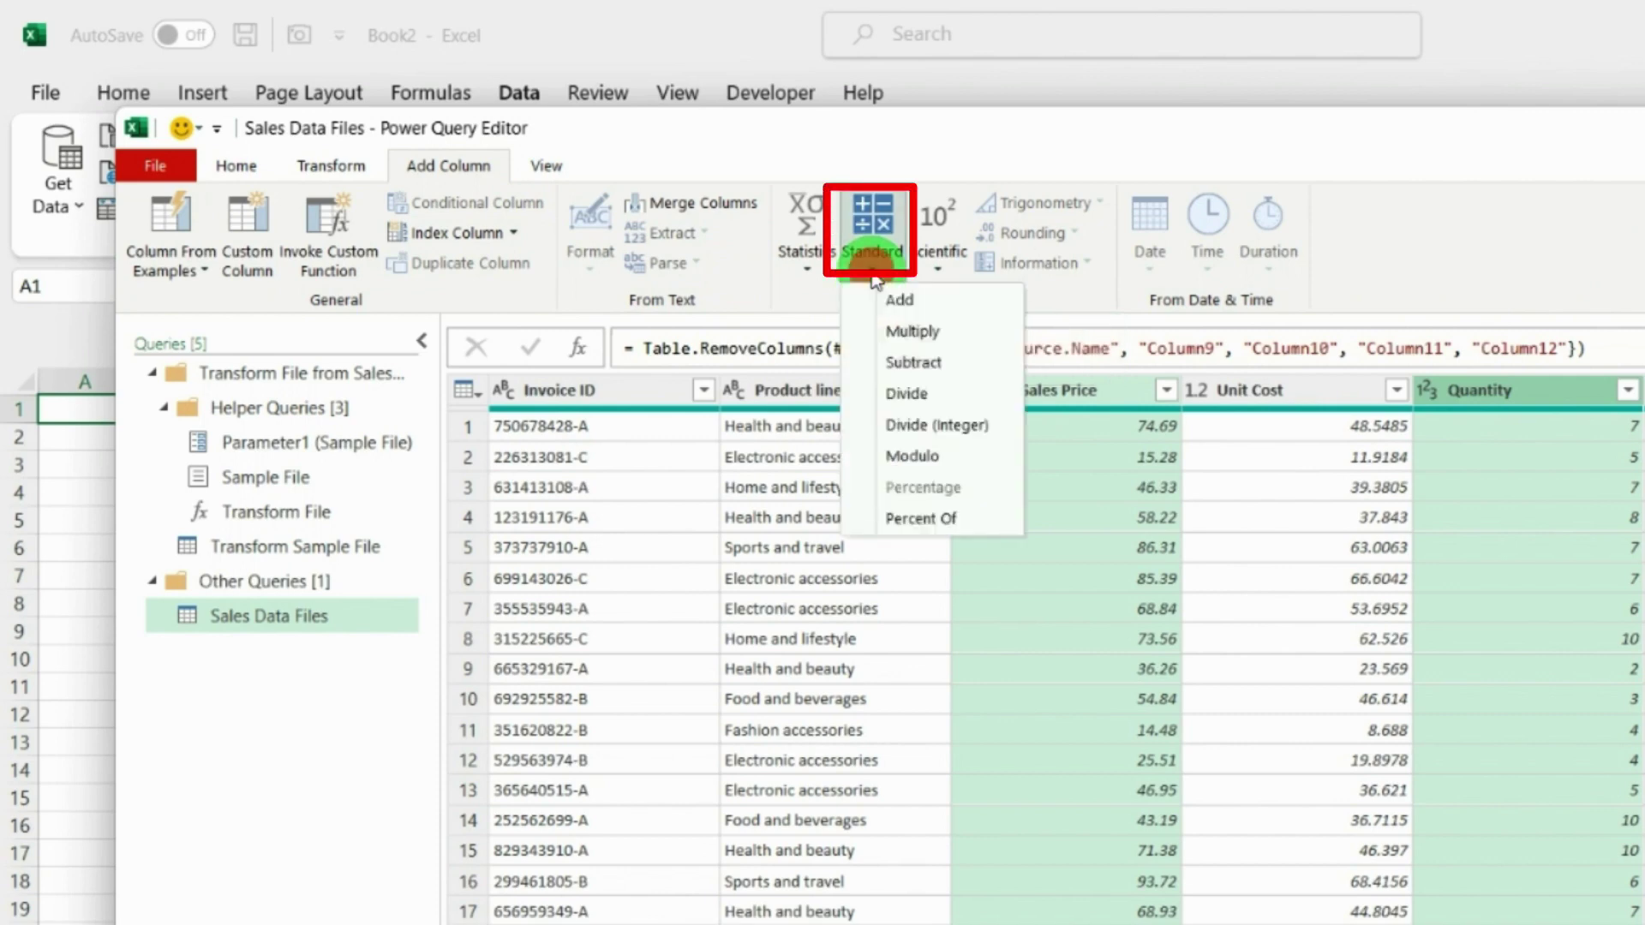
pyautogui.click(934, 341)
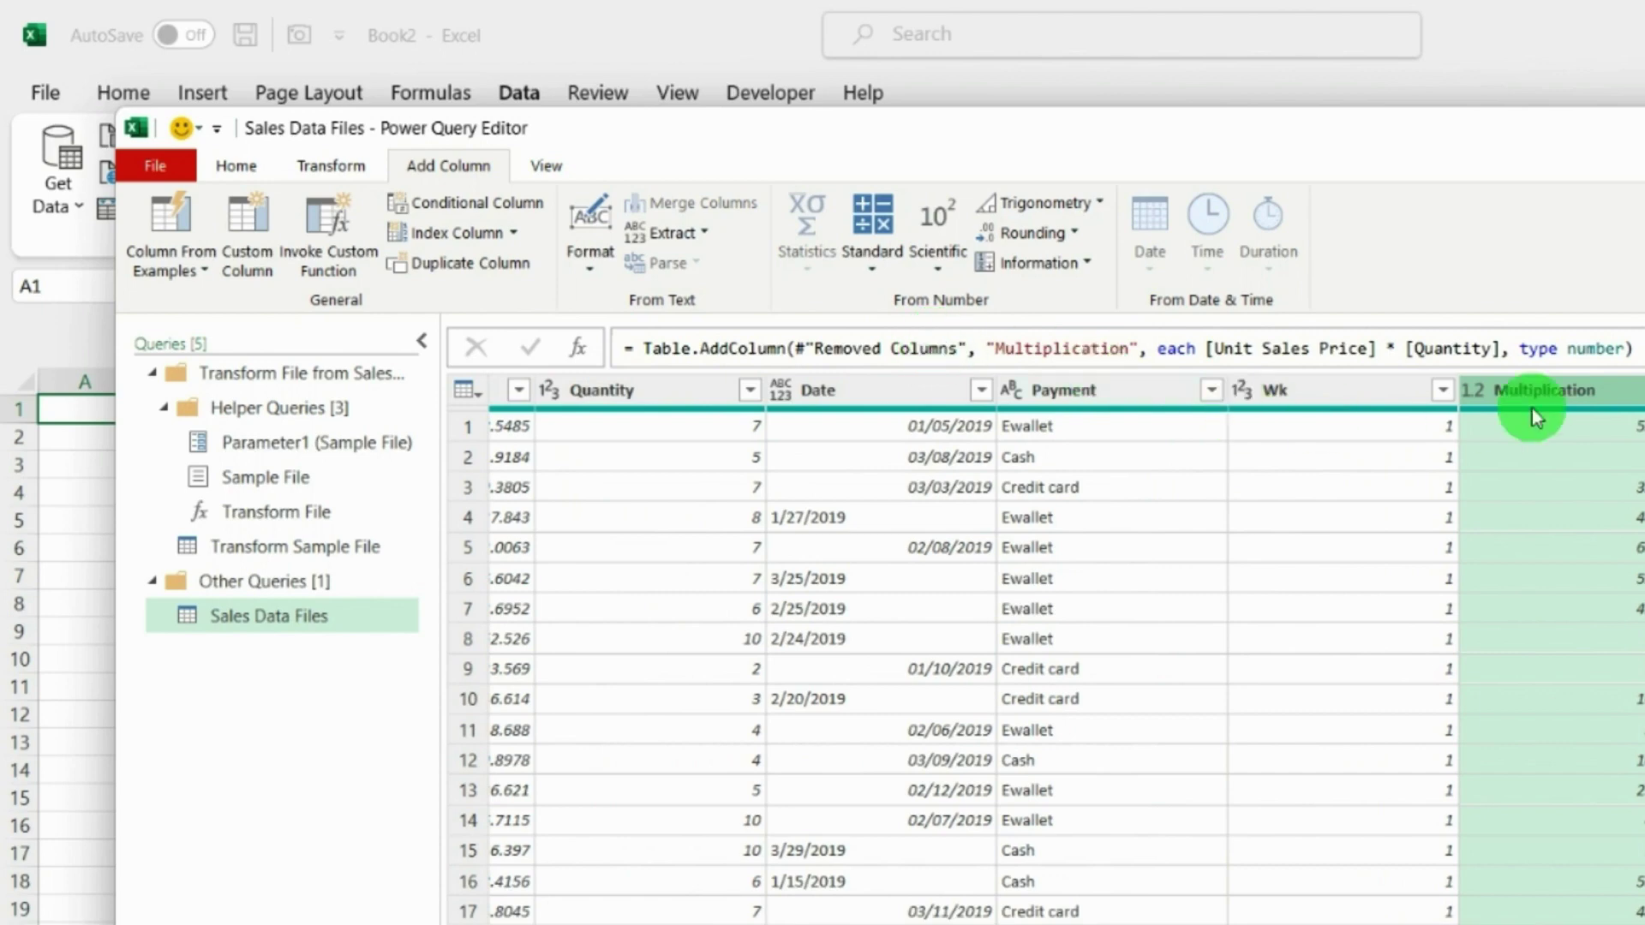
pyautogui.moveTo(1532, 408)
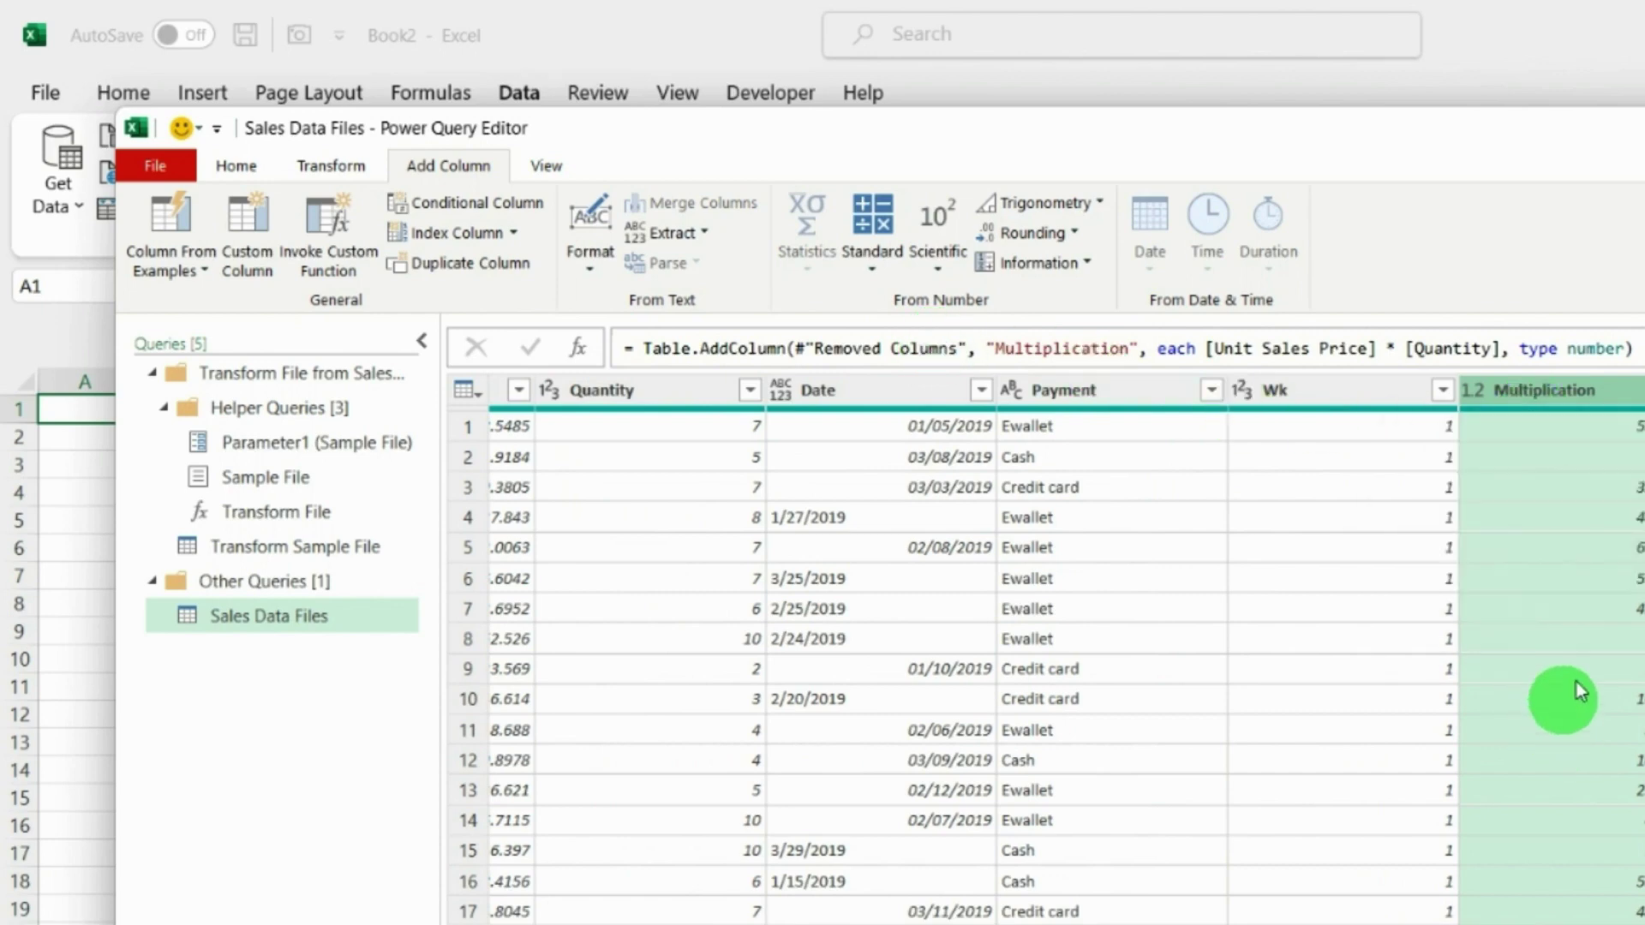
pyautogui.doubleClick(1614, 401)
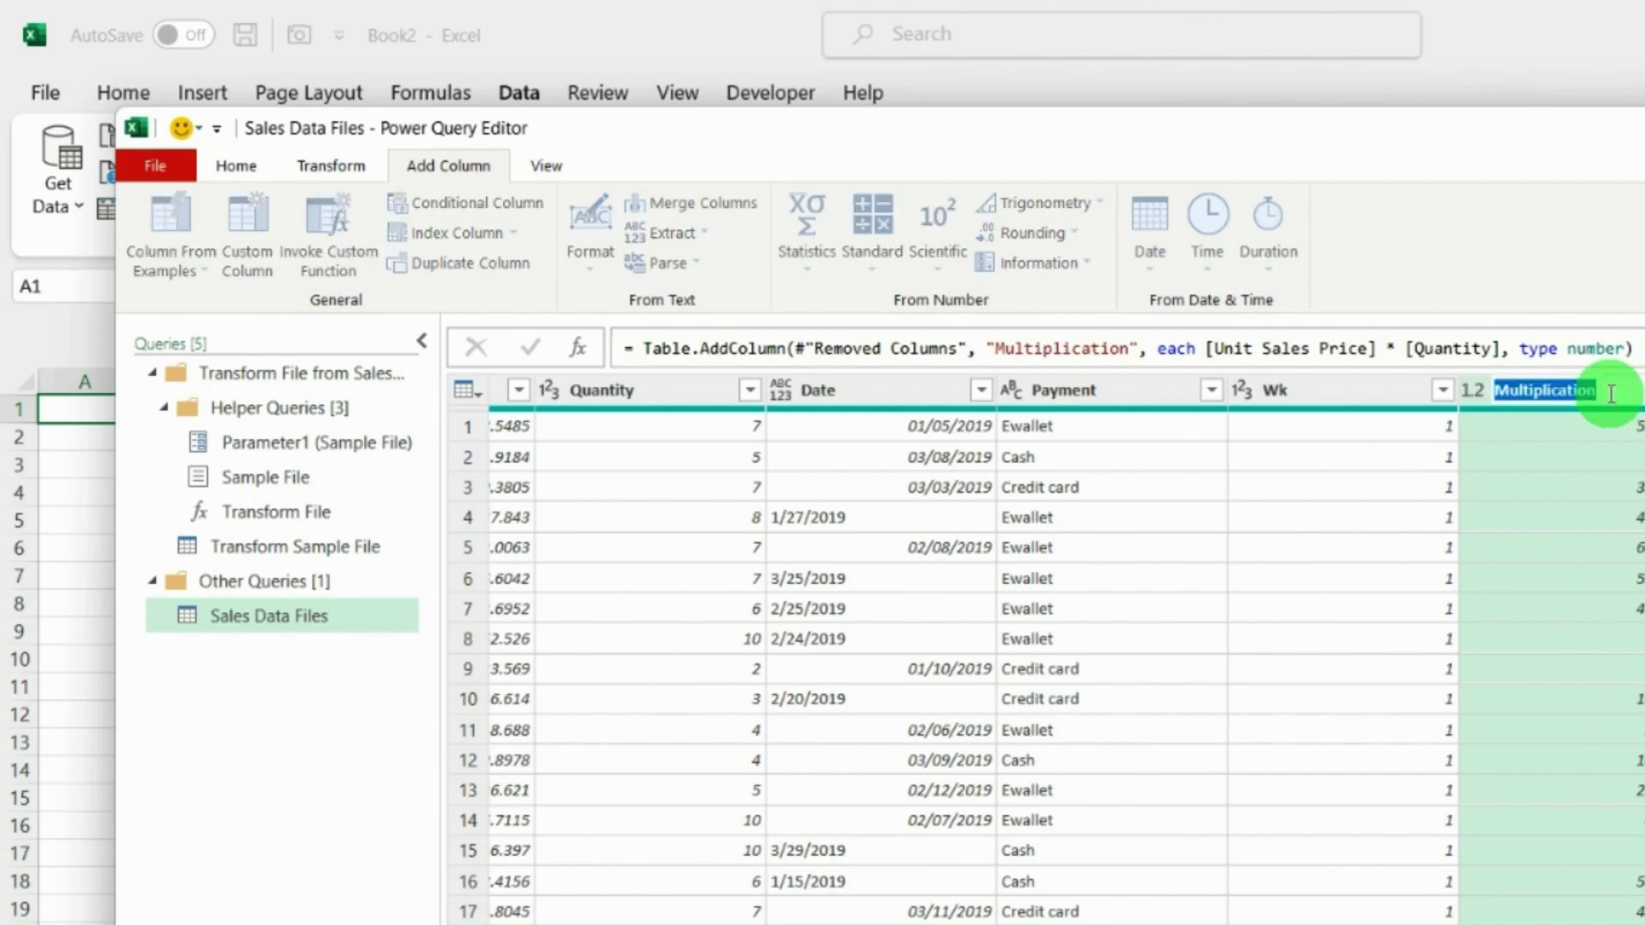
pyautogui.write('Sa')
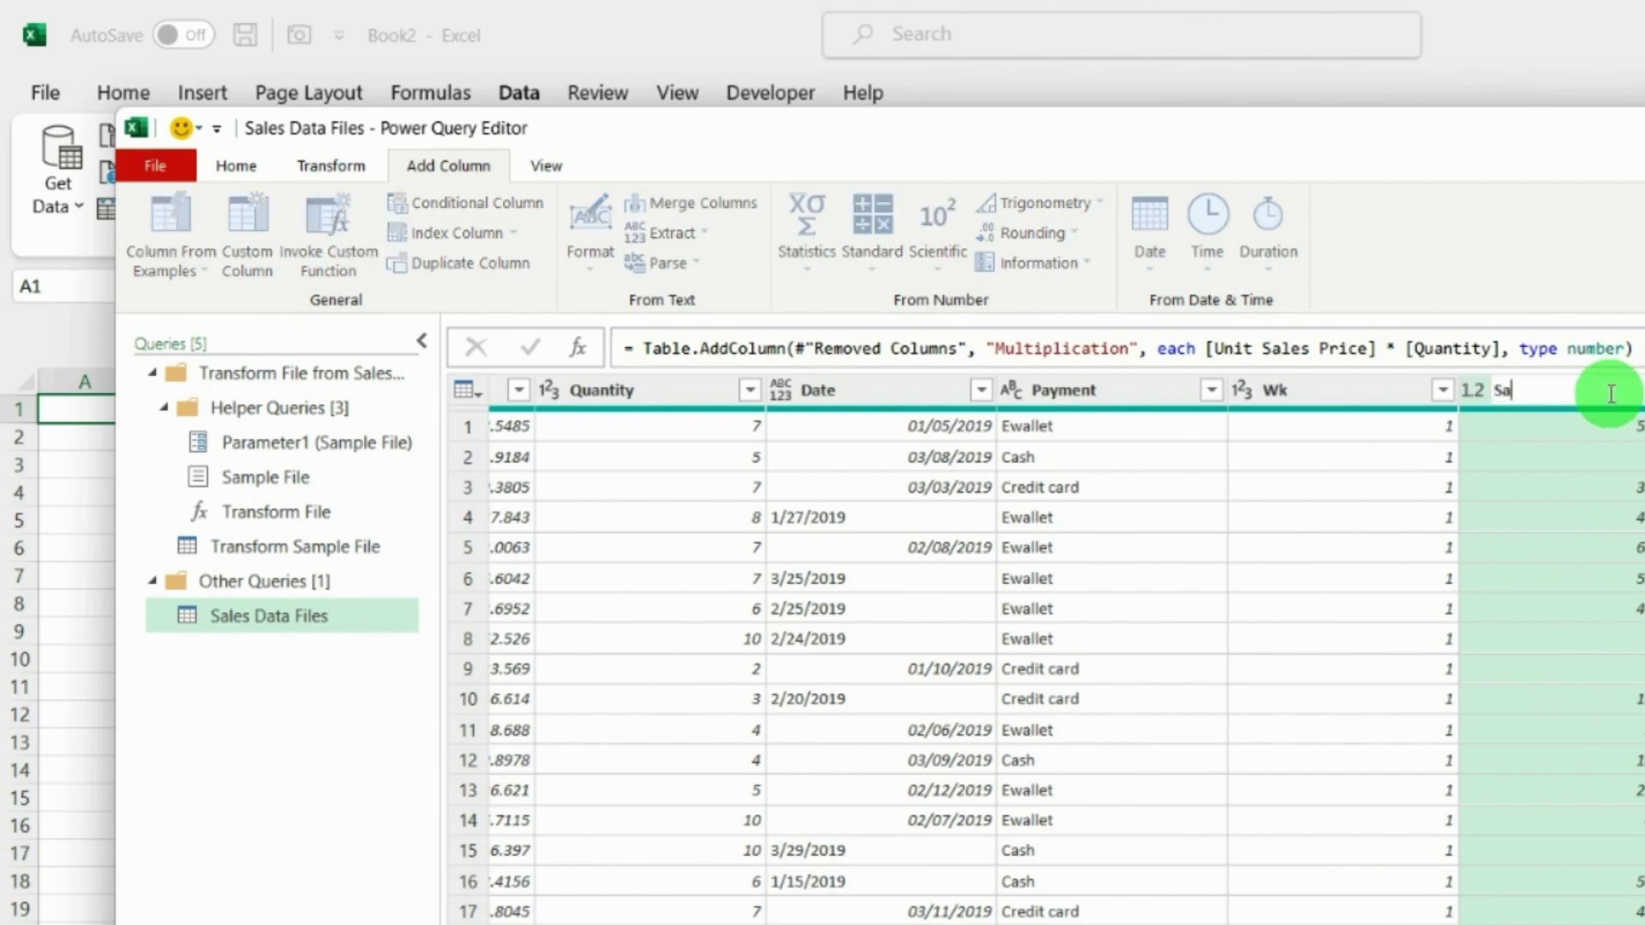
pyautogui.write('les')
pyautogui.press('Return')
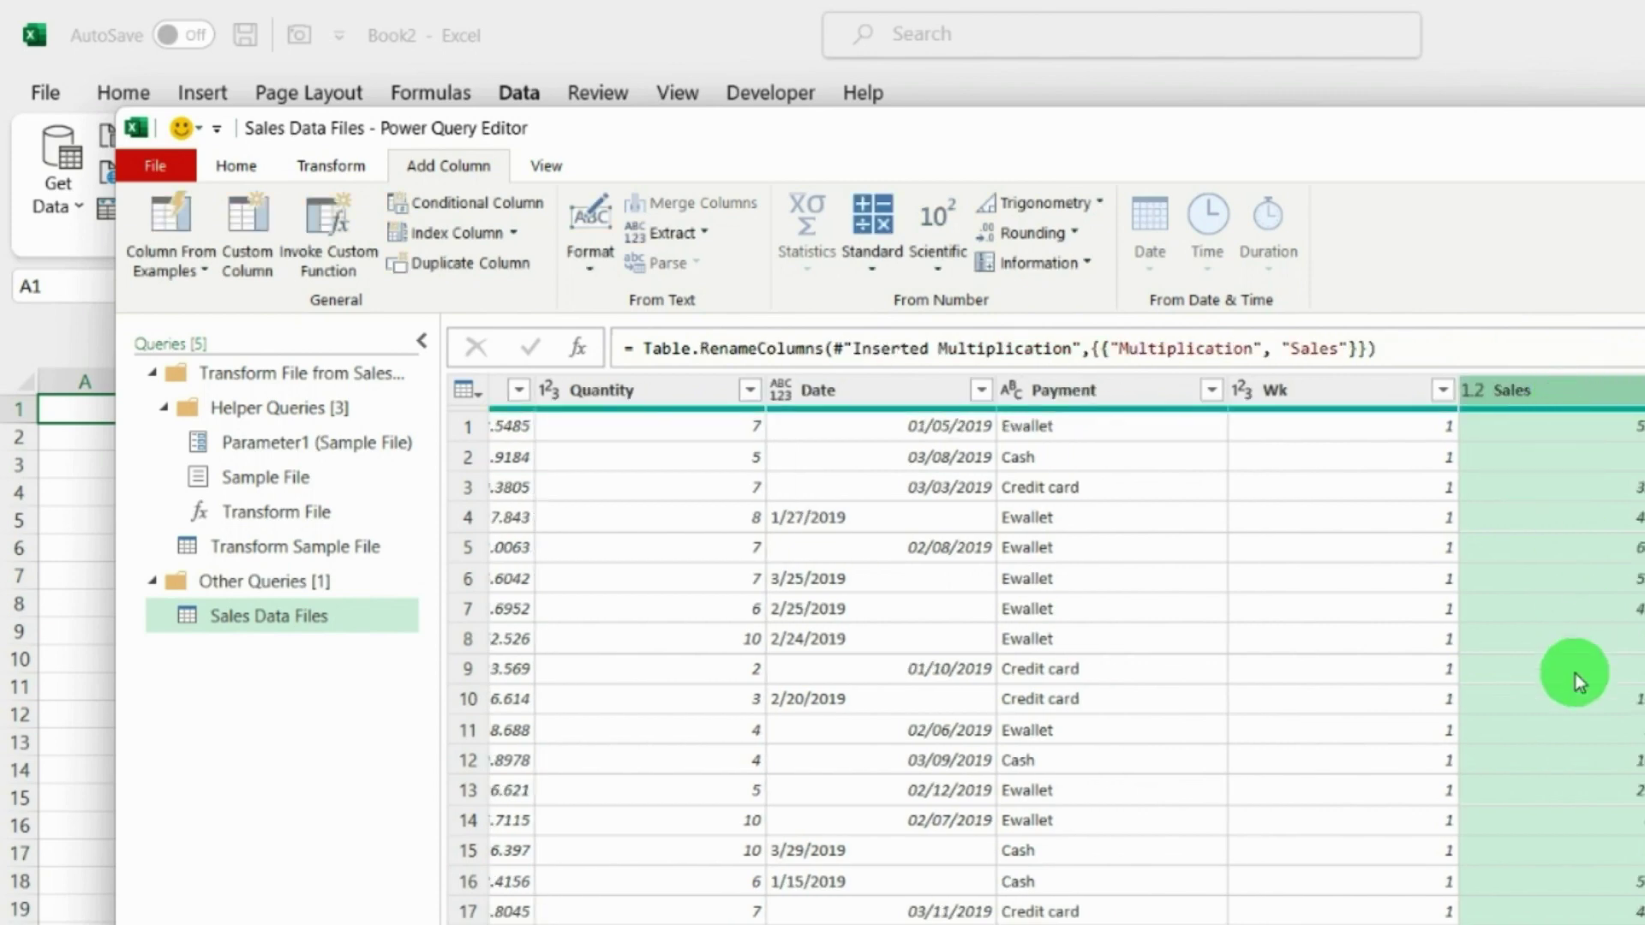
# - Select the Unit Cost and Quantity columns together
pyautogui.click(1567, 693)
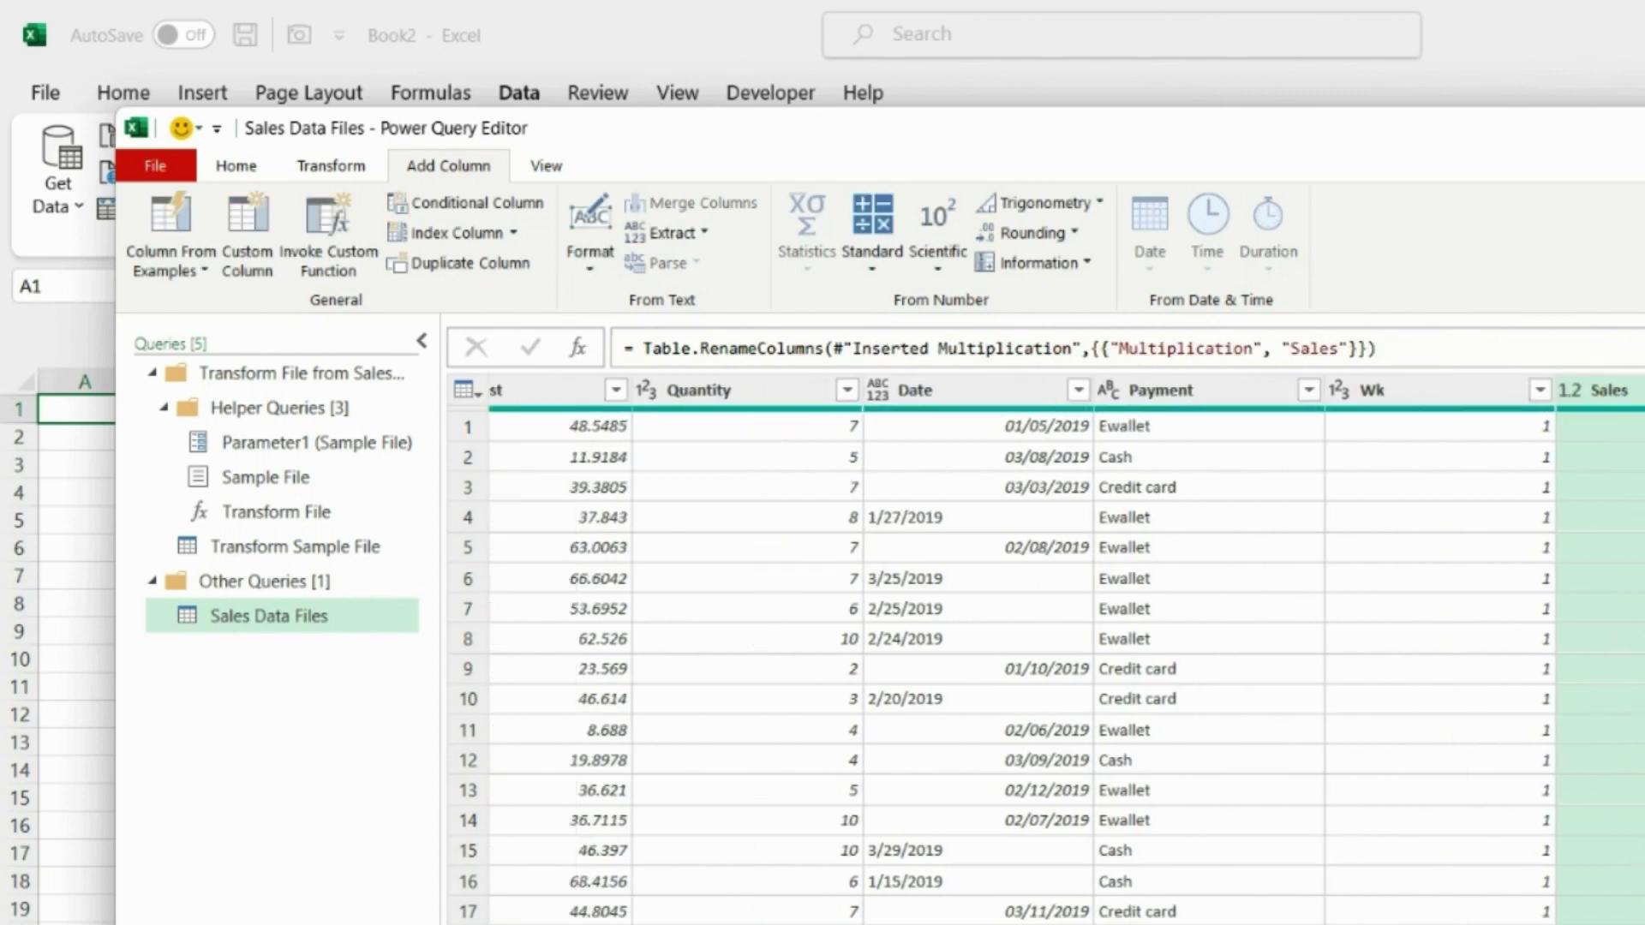
pyautogui.click(882, 764)
pyautogui.click(1200, 416)
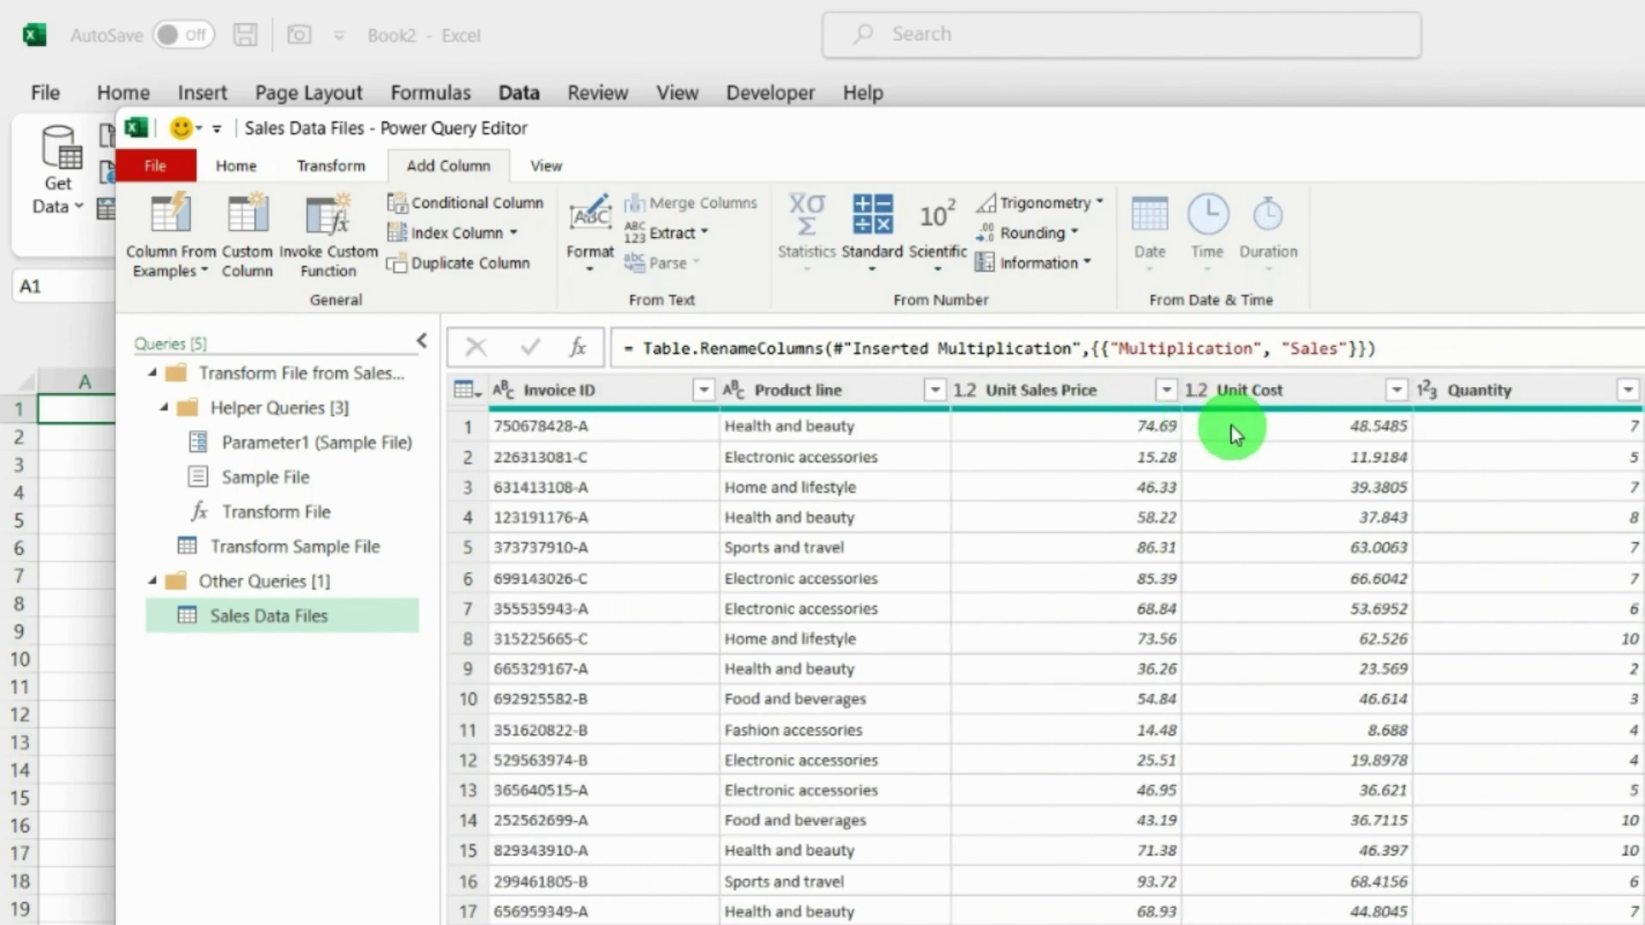
pyautogui.click(1268, 389)
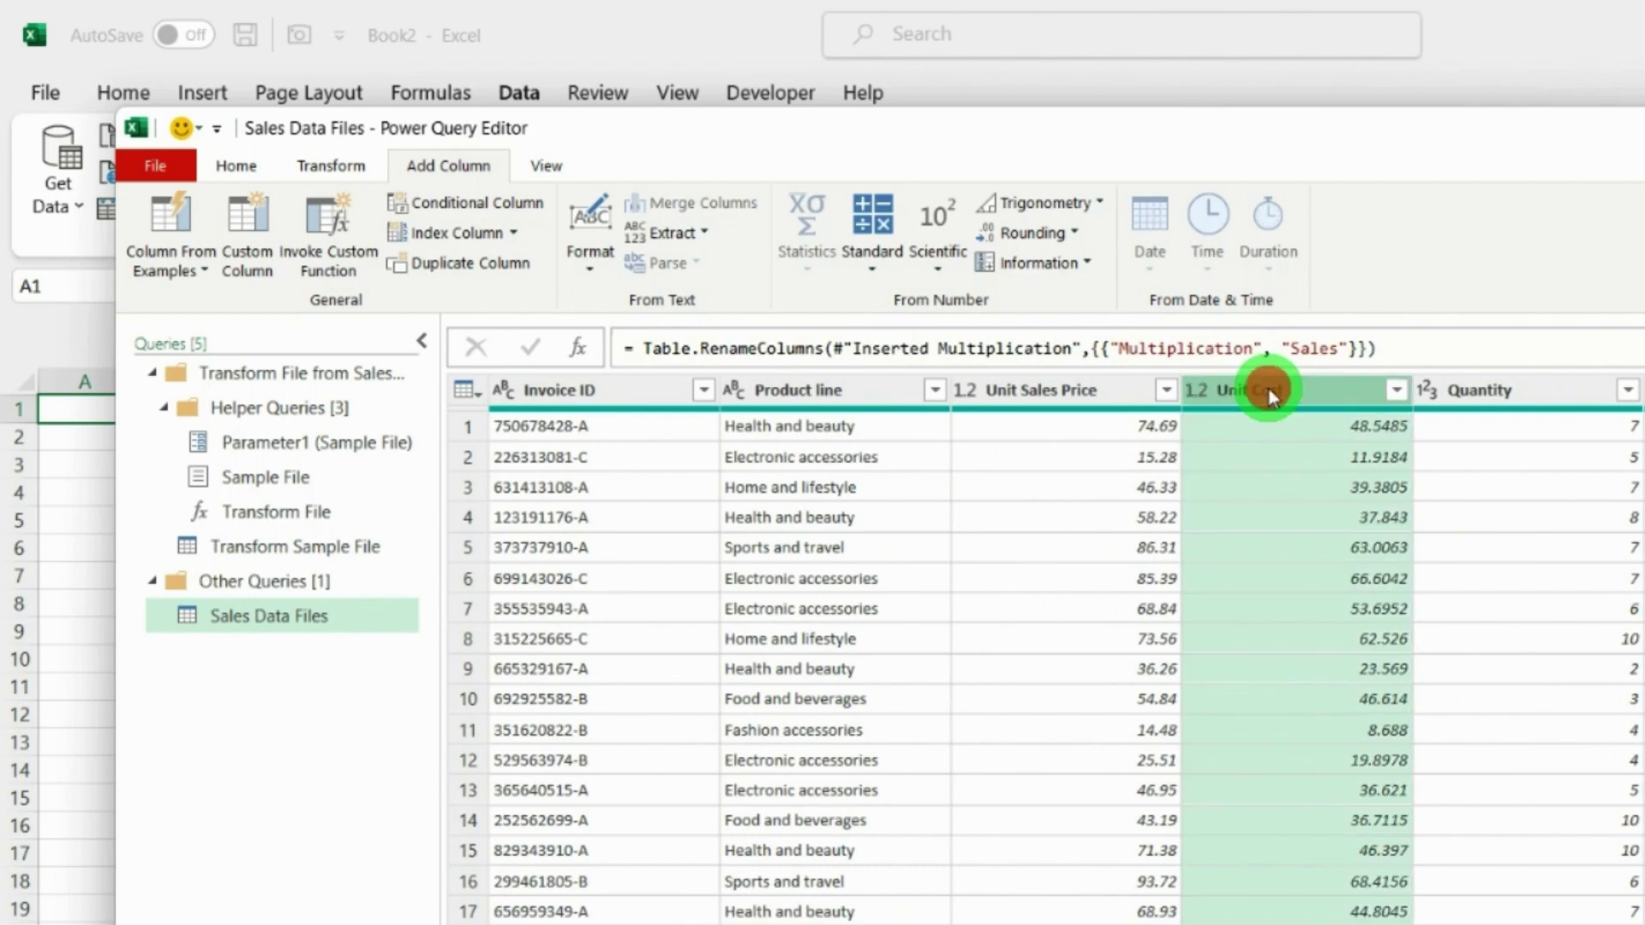
pyautogui.keyDown('ctrl'); pyautogui.click(1500, 393); pyautogui.keyUp('ctrl')
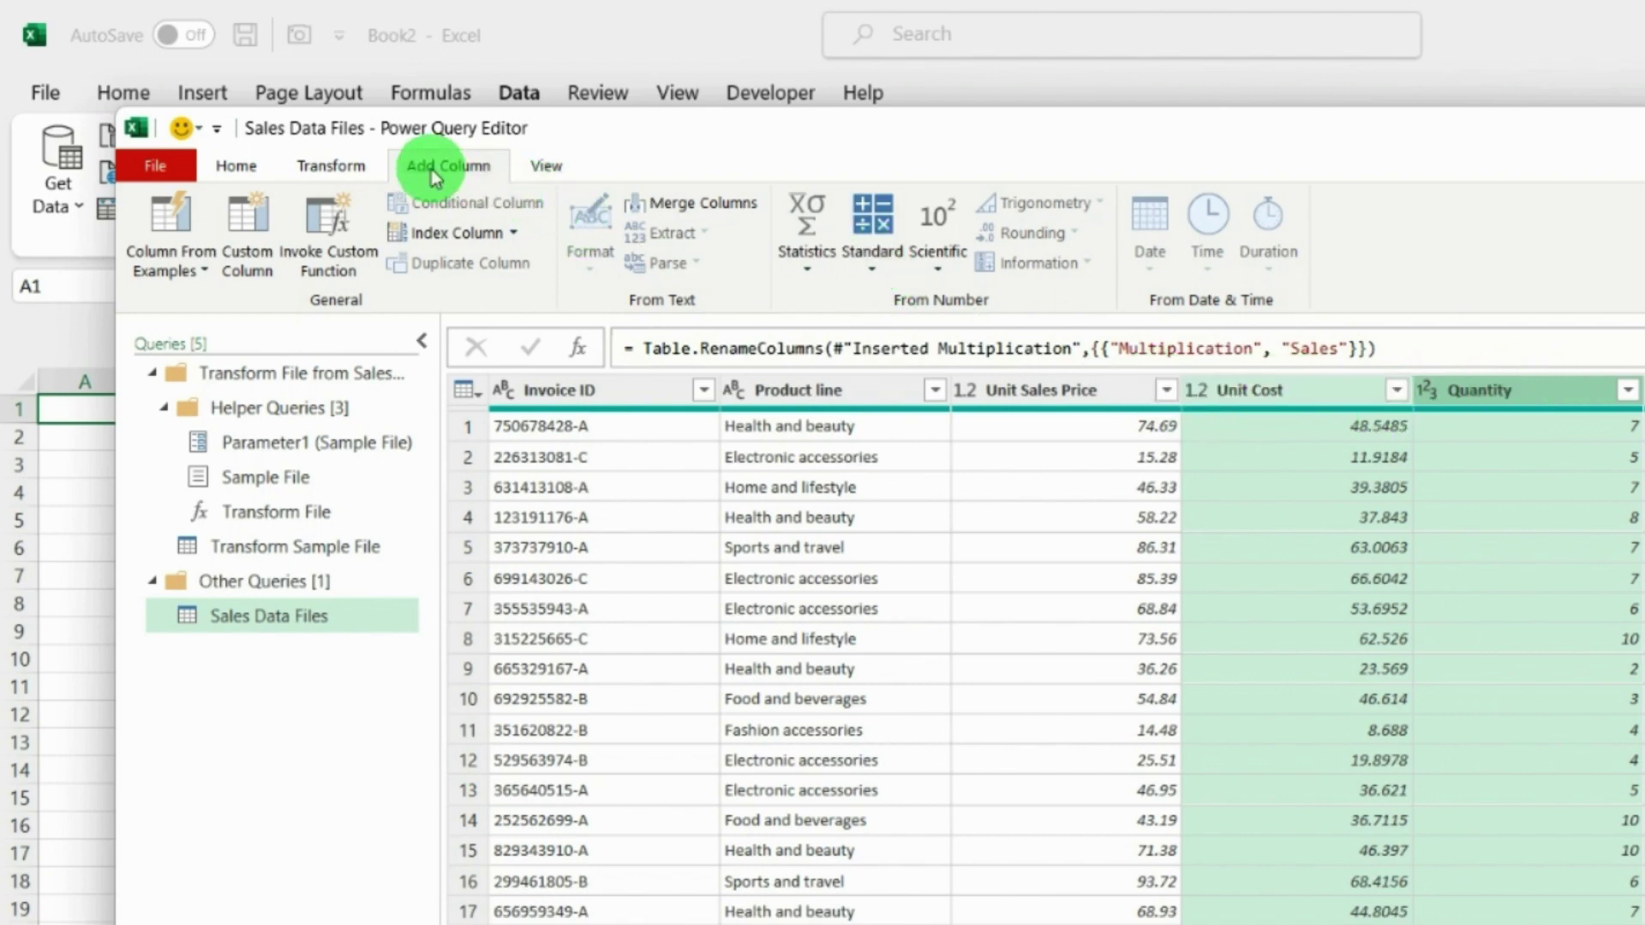
# - Multiply the selected Unit Cost and Quantity columns and name the result COGs
pyautogui.click(890, 276)
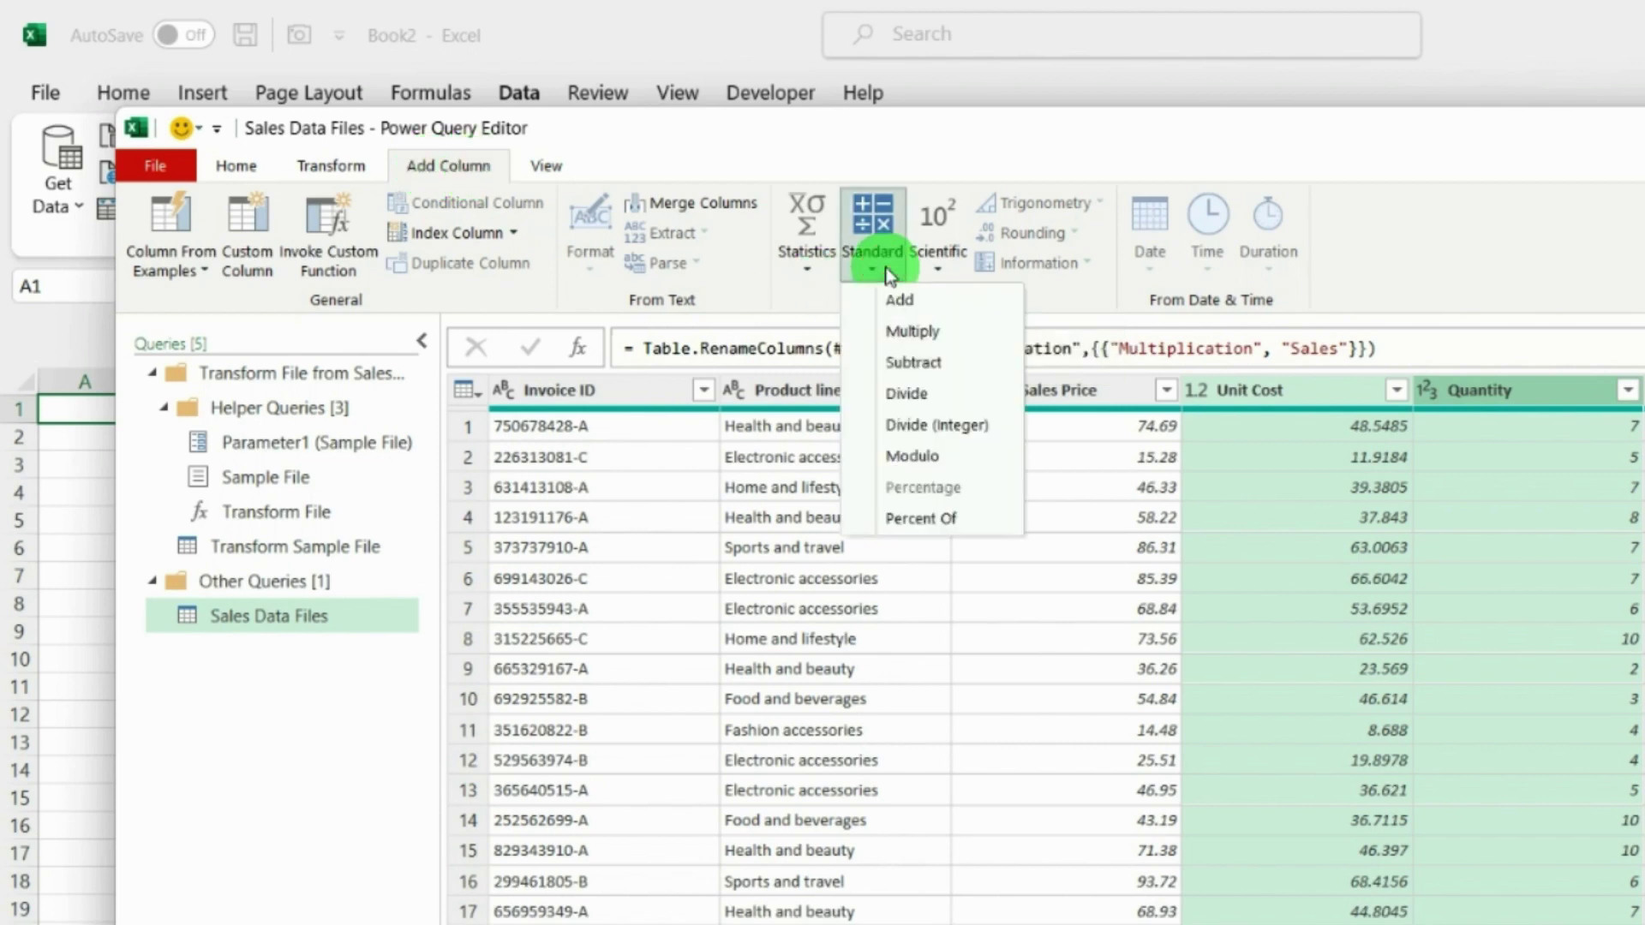
pyautogui.click(924, 334)
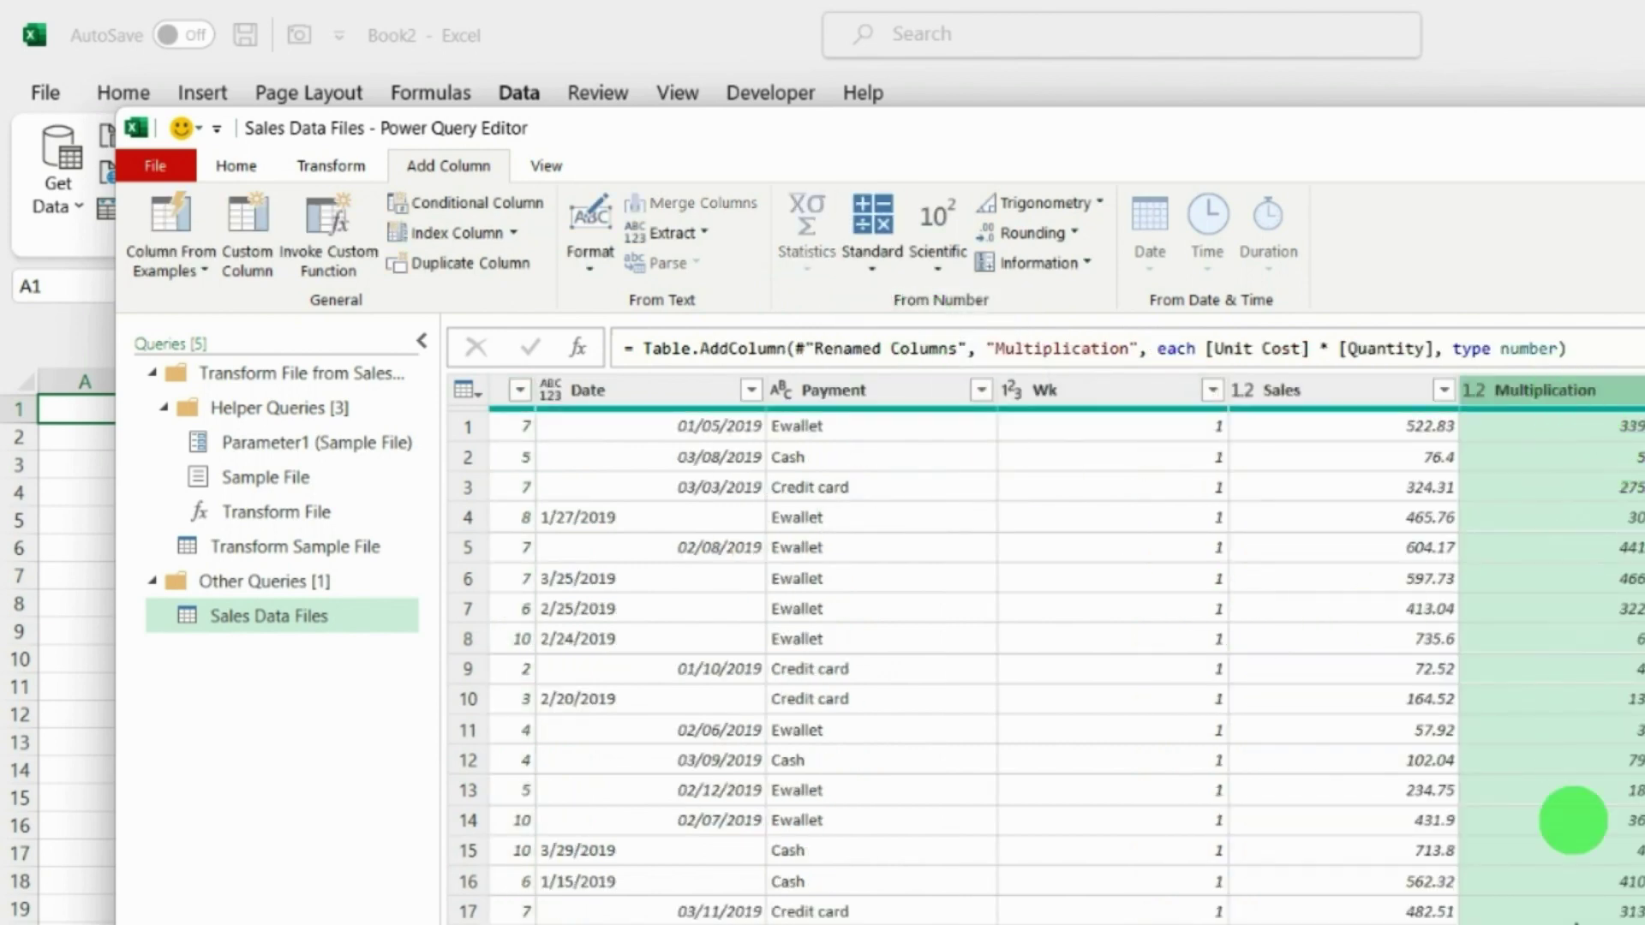
pyautogui.doubleClick(1585, 392)
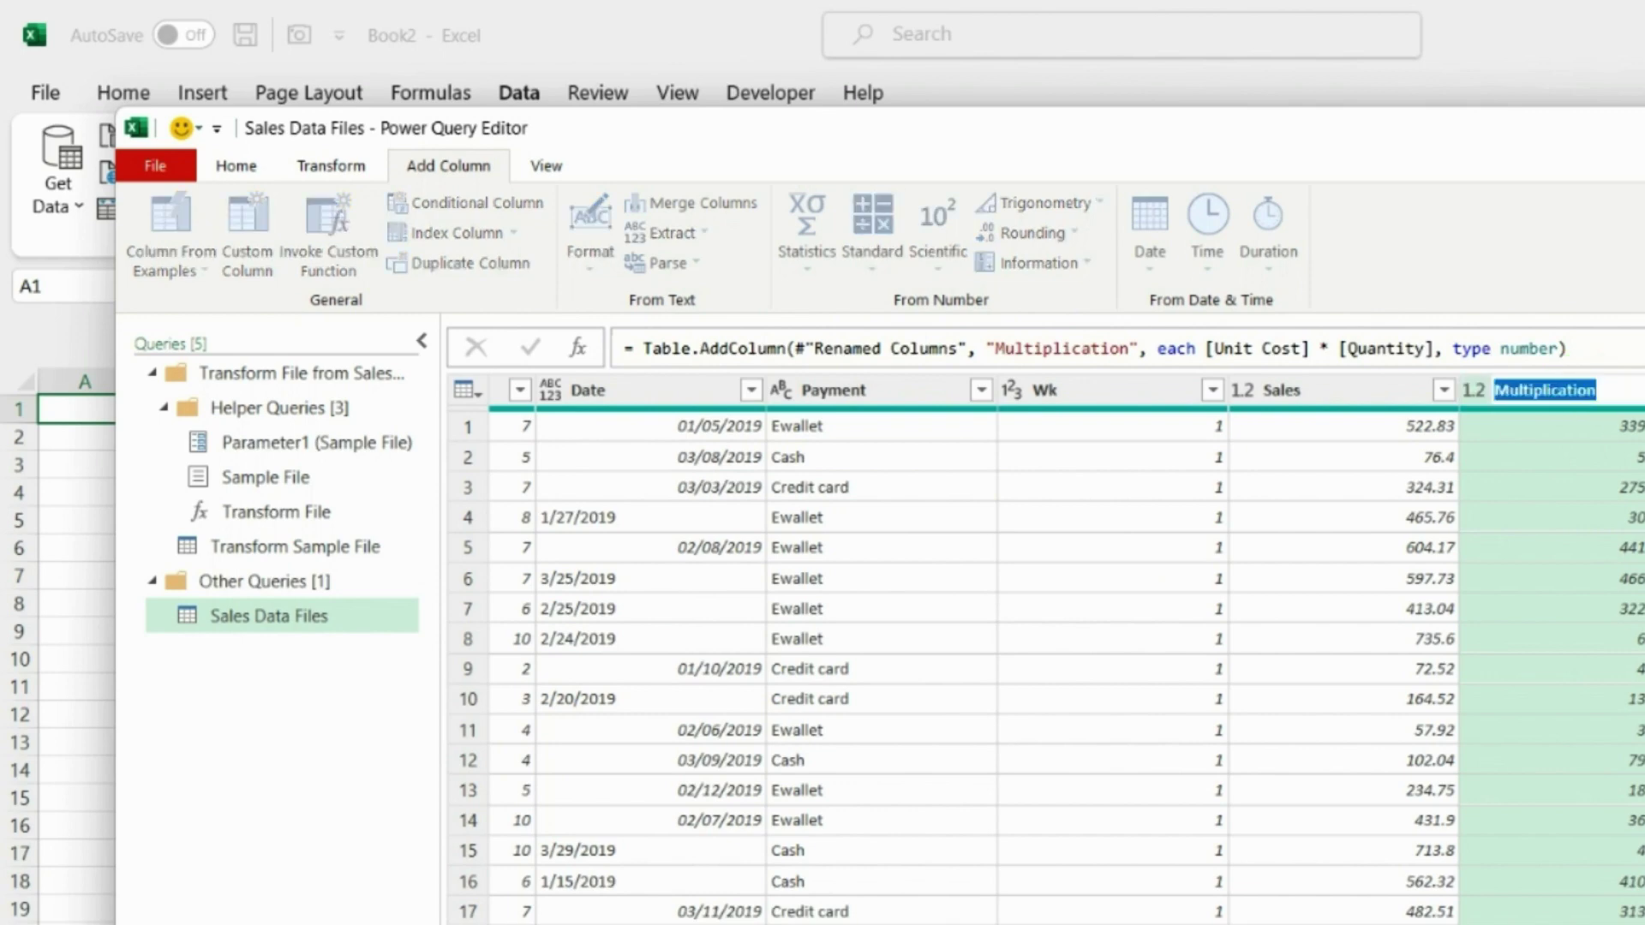
pyautogui.write('CO')
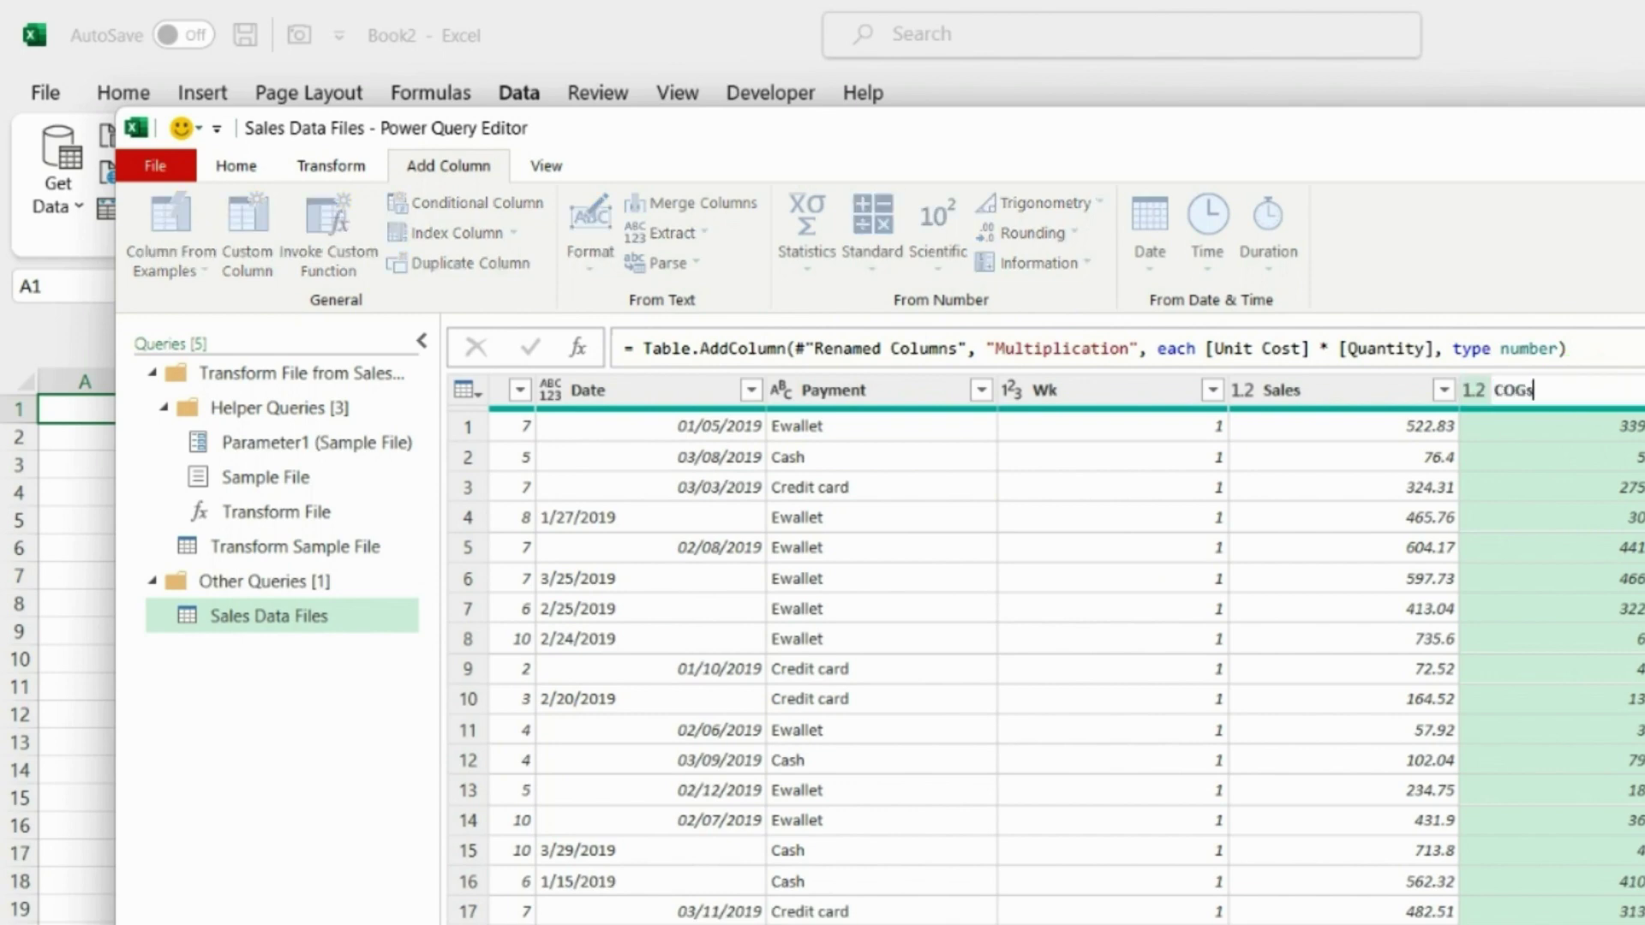
pyautogui.write('Gs')
pyautogui.press('Return')
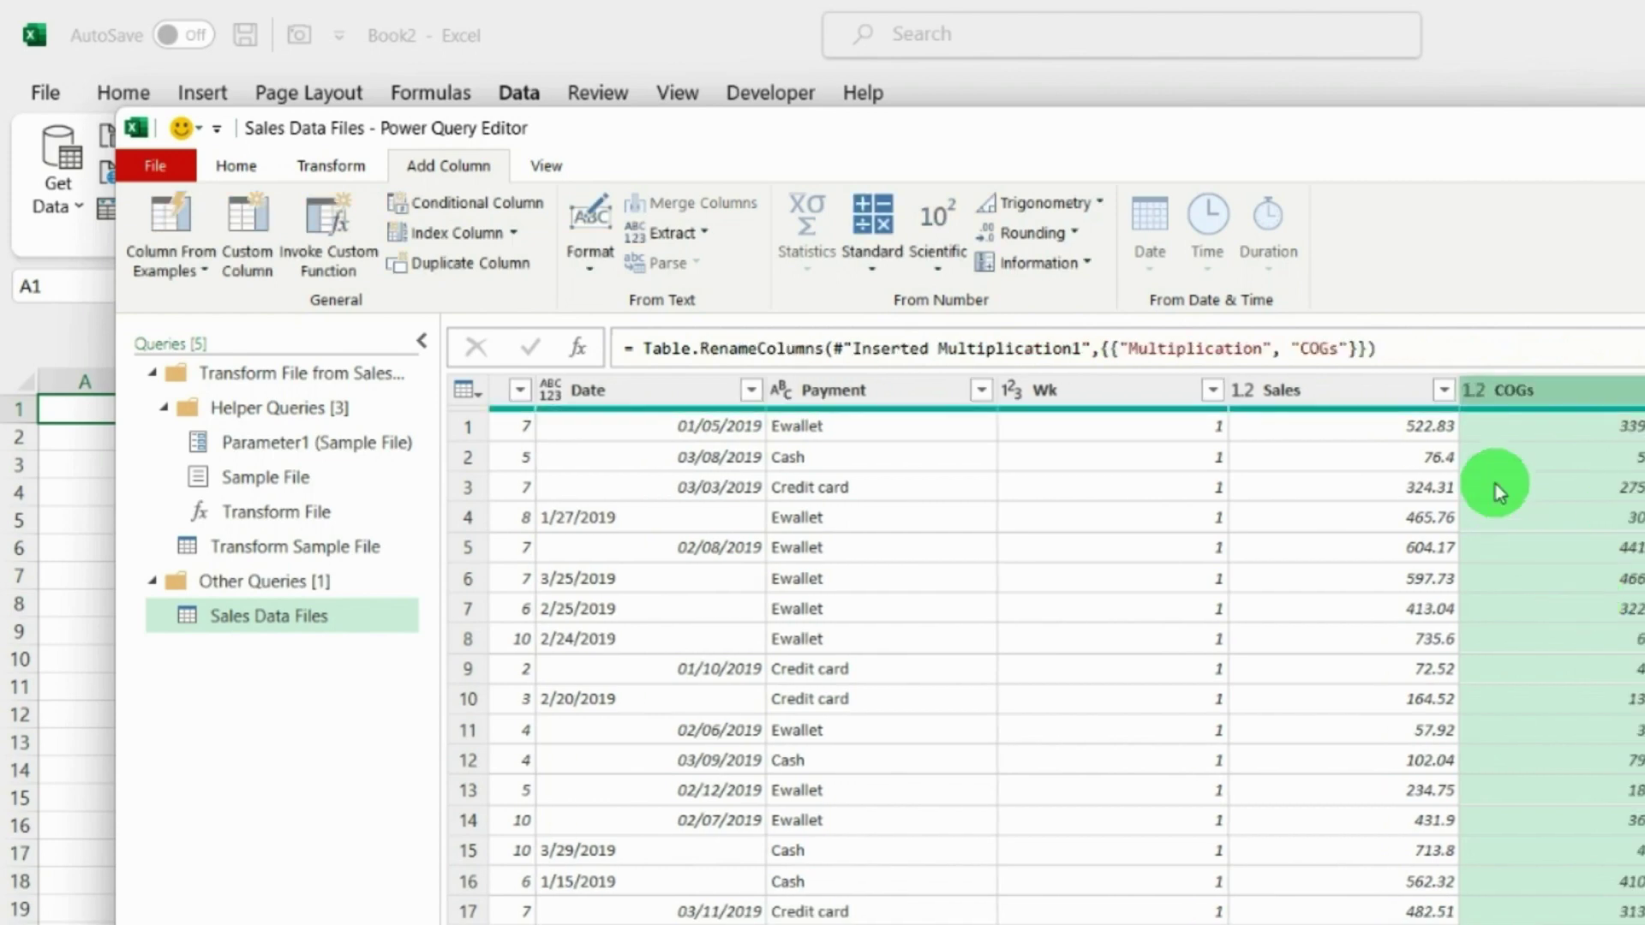
# - Subtract COGs from Sales into a new column named Margin
pyautogui.click(1324, 392)
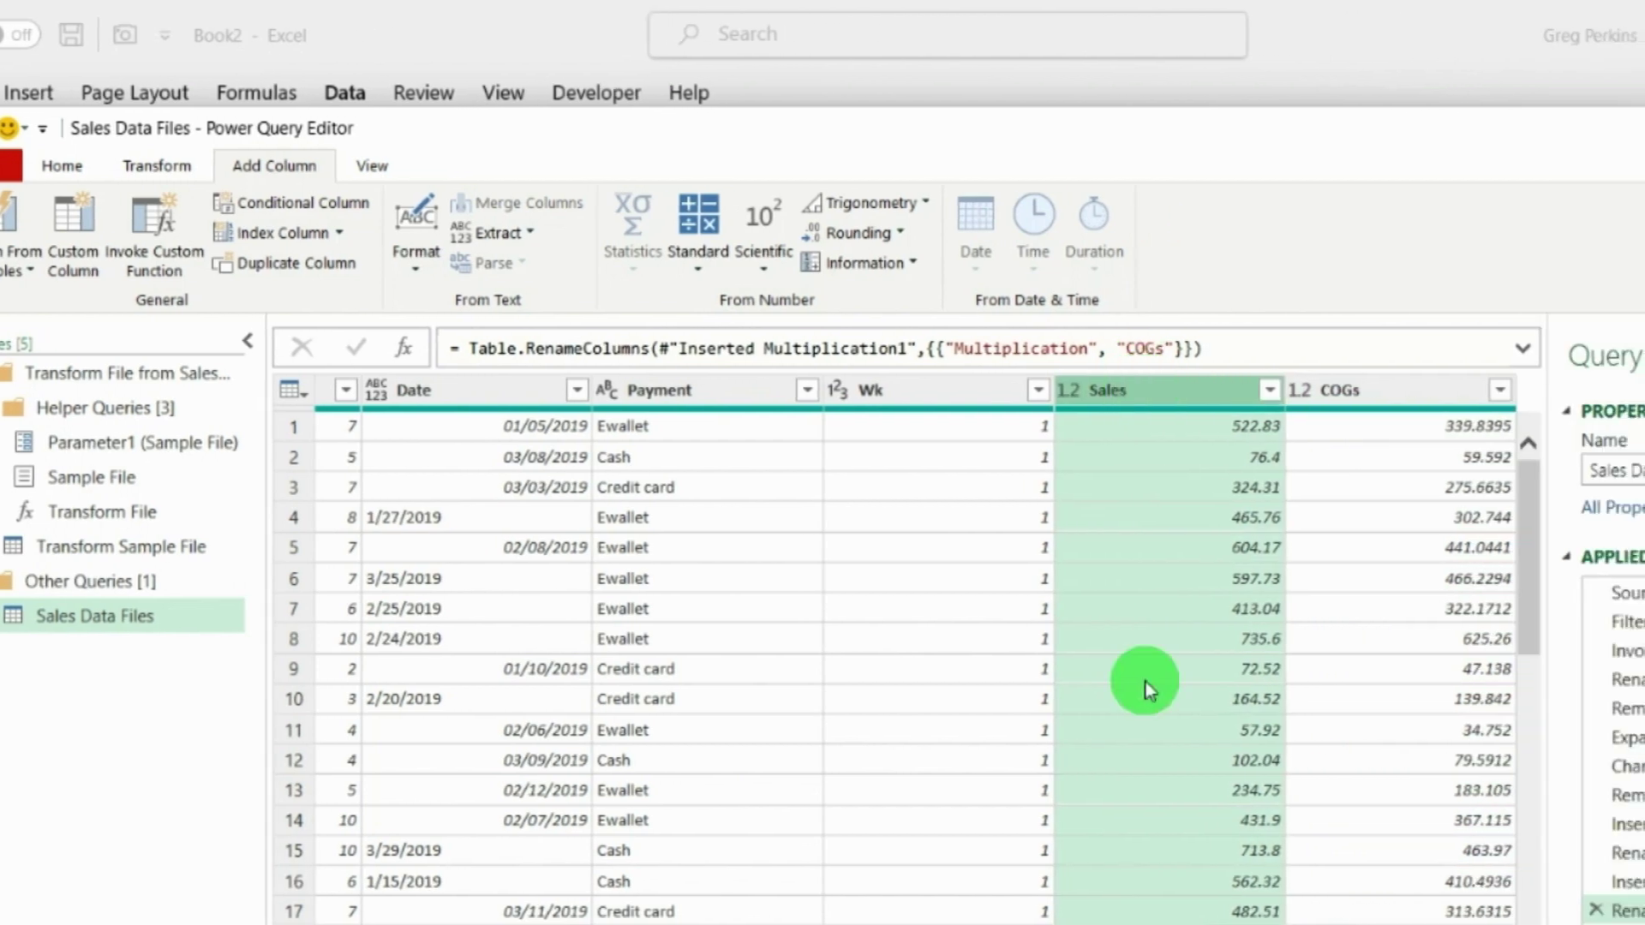
pyautogui.keyDown('ctrl'); pyautogui.click(1380, 392); pyautogui.keyUp('ctrl')
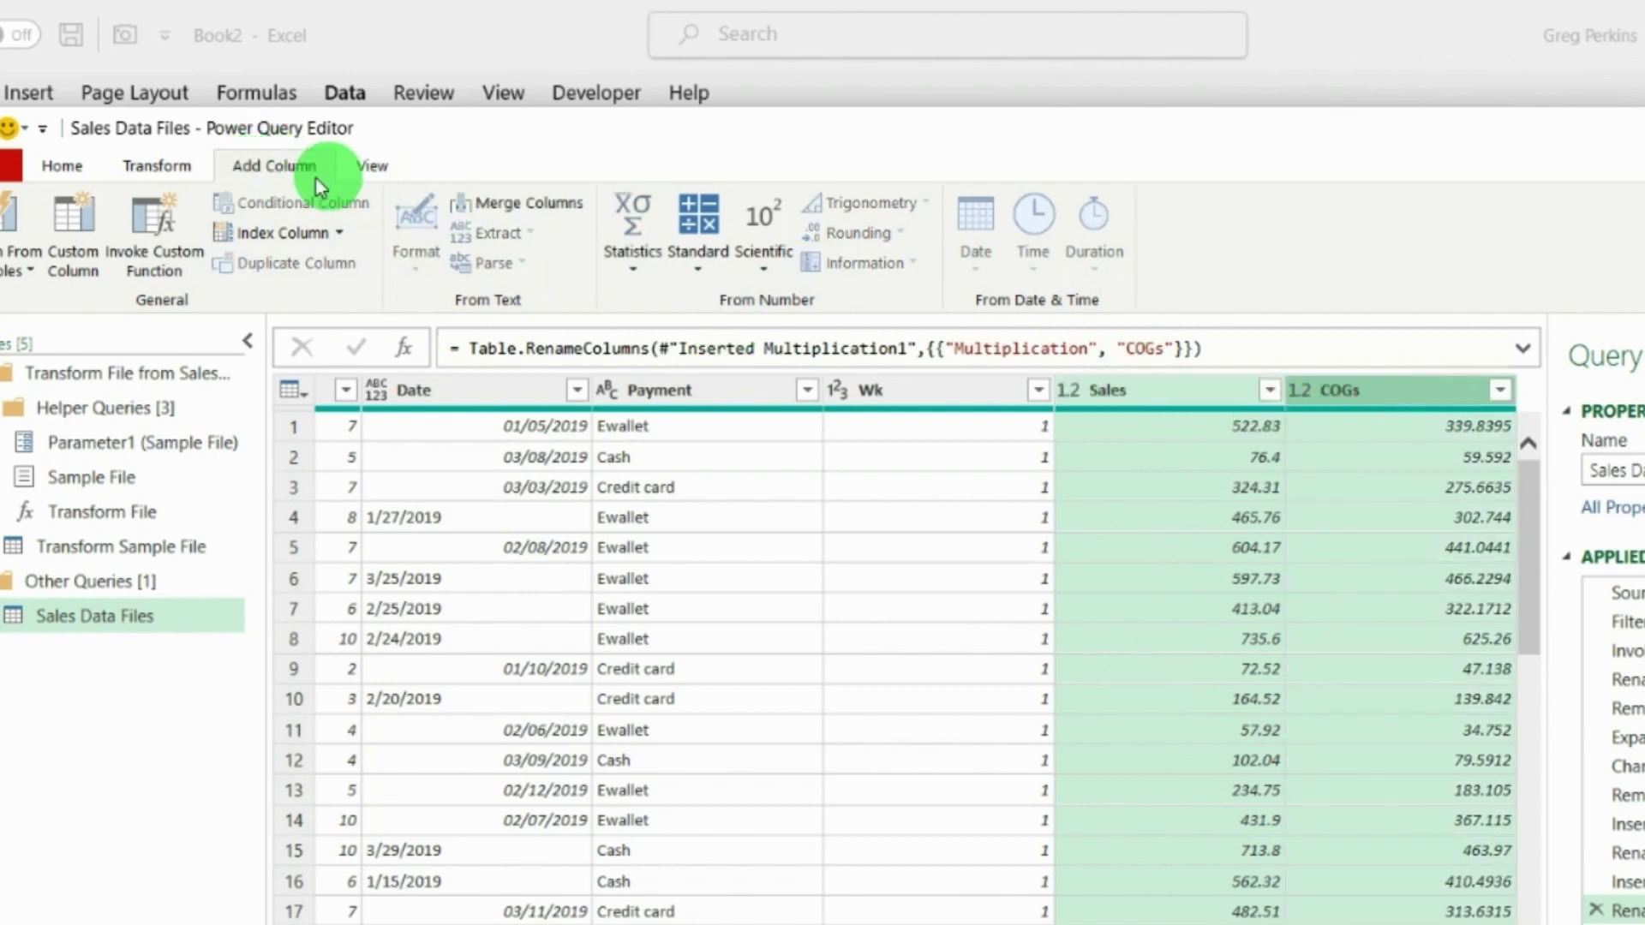
pyautogui.click(704, 270)
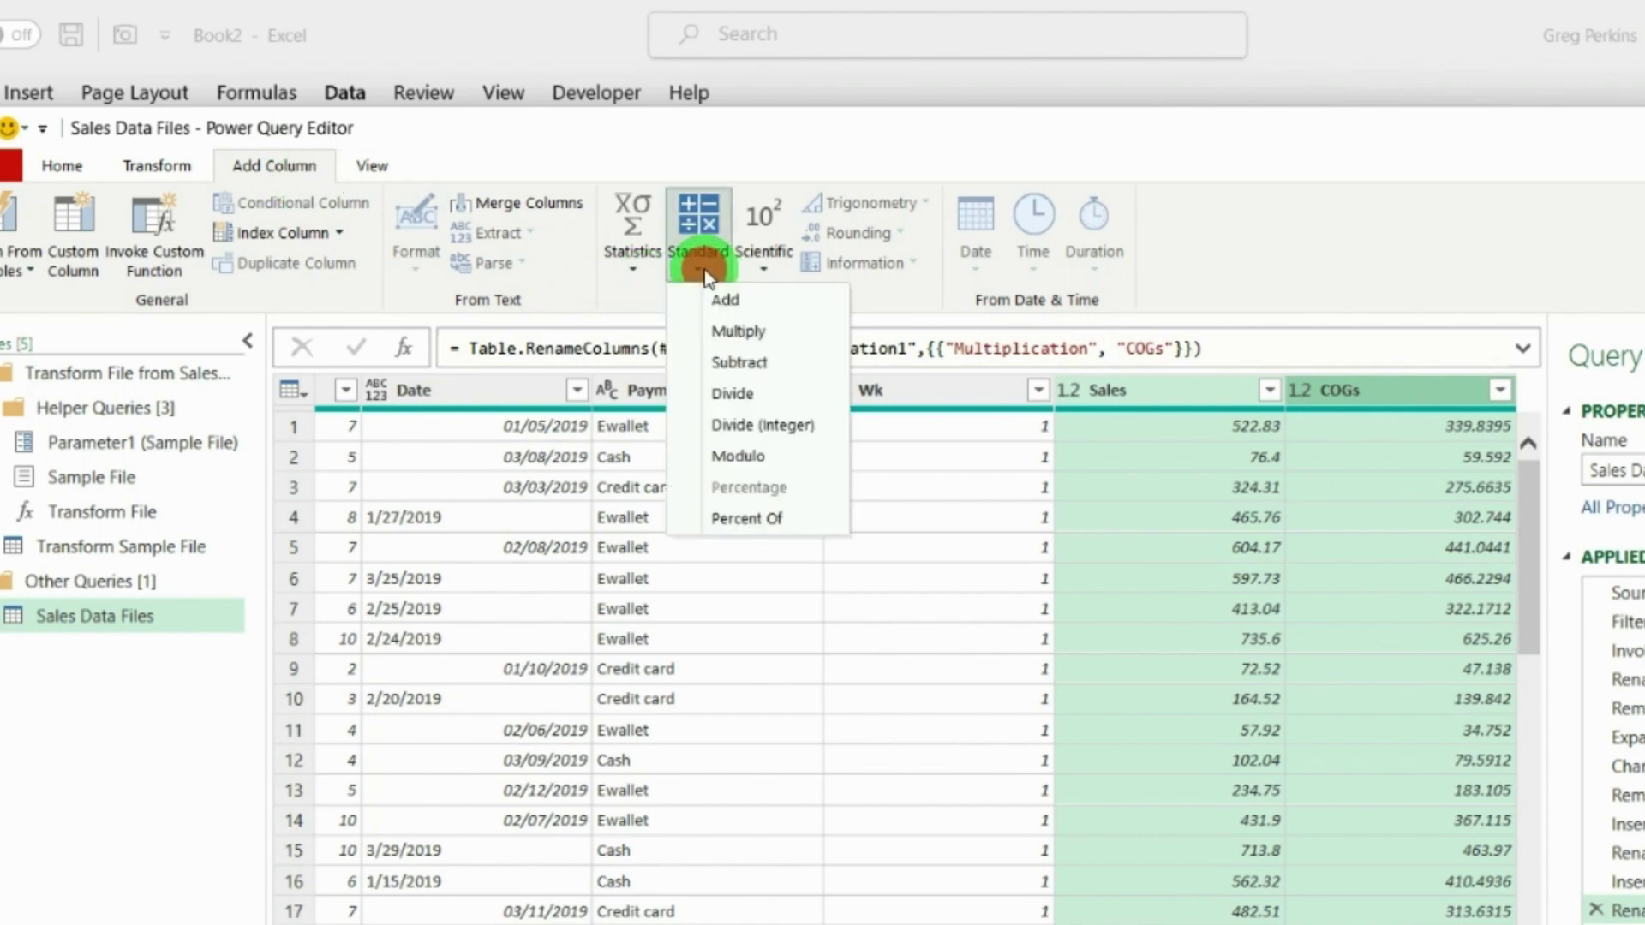
pyautogui.click(769, 364)
pyautogui.click(1033, 454)
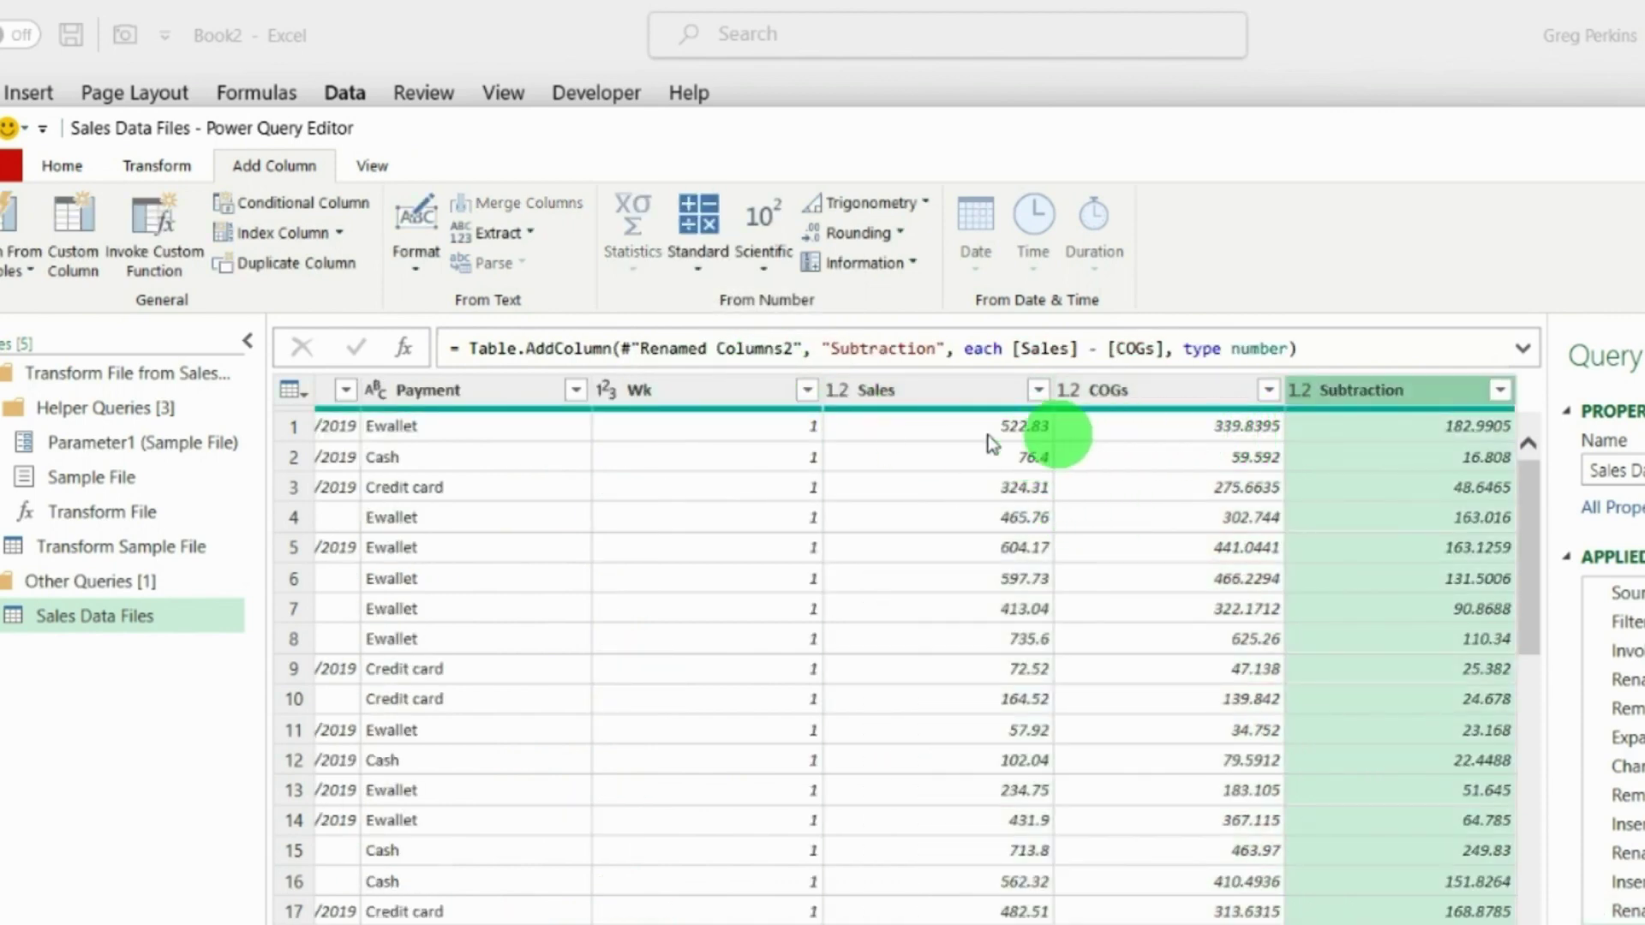
pyautogui.doubleClick(1417, 392)
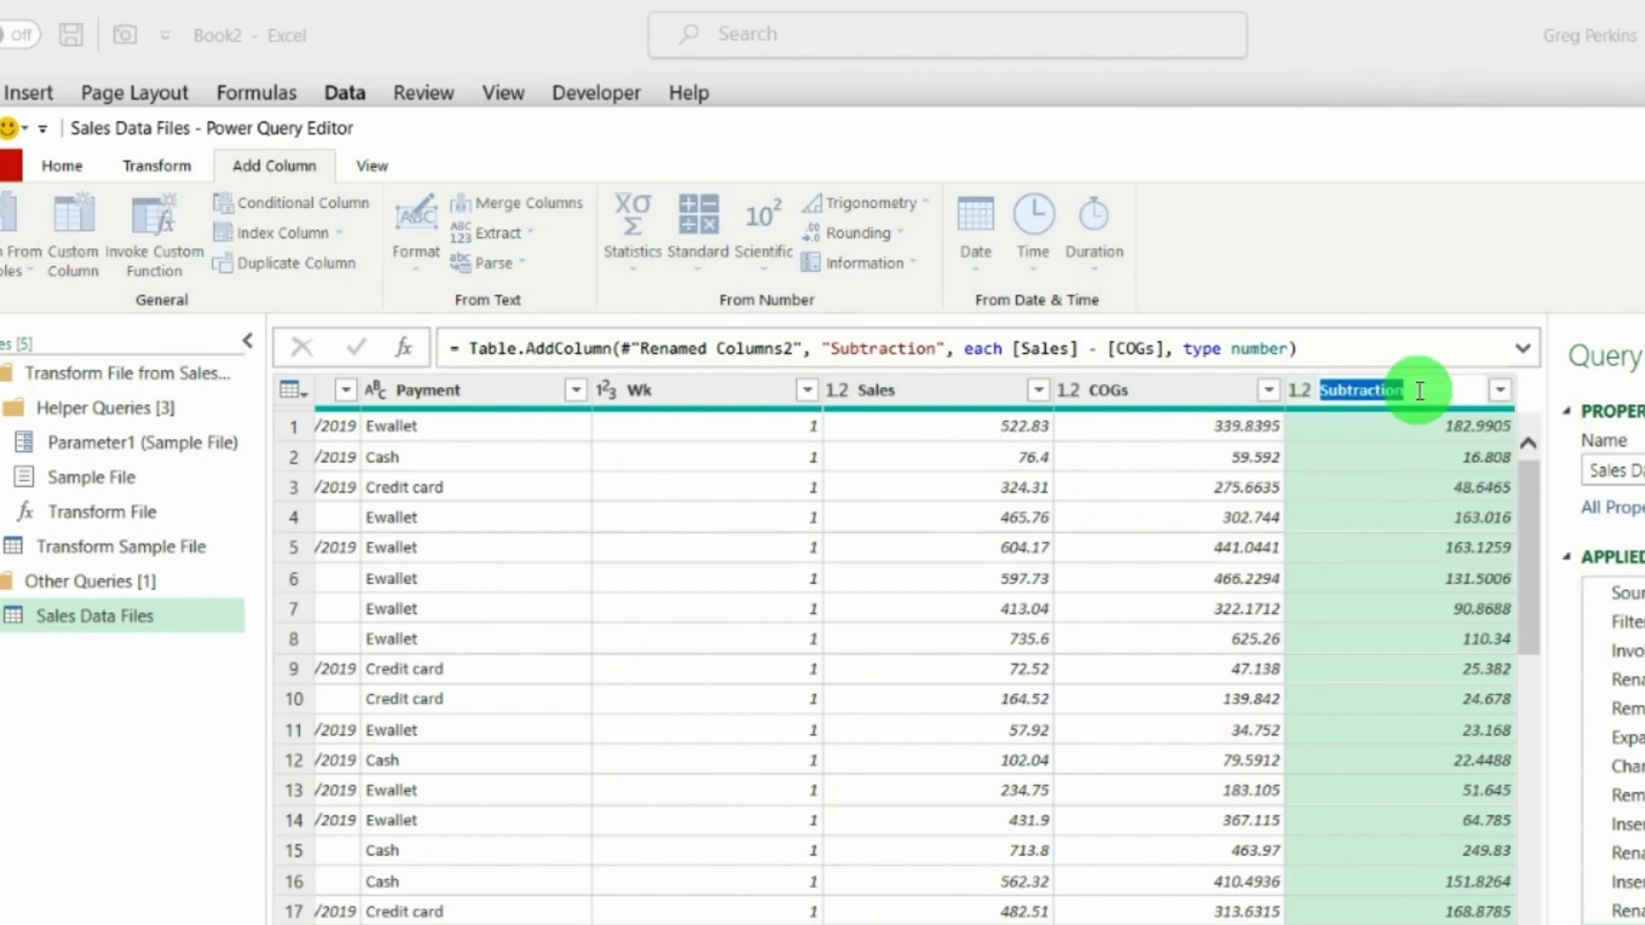
pyautogui.write('Margin')
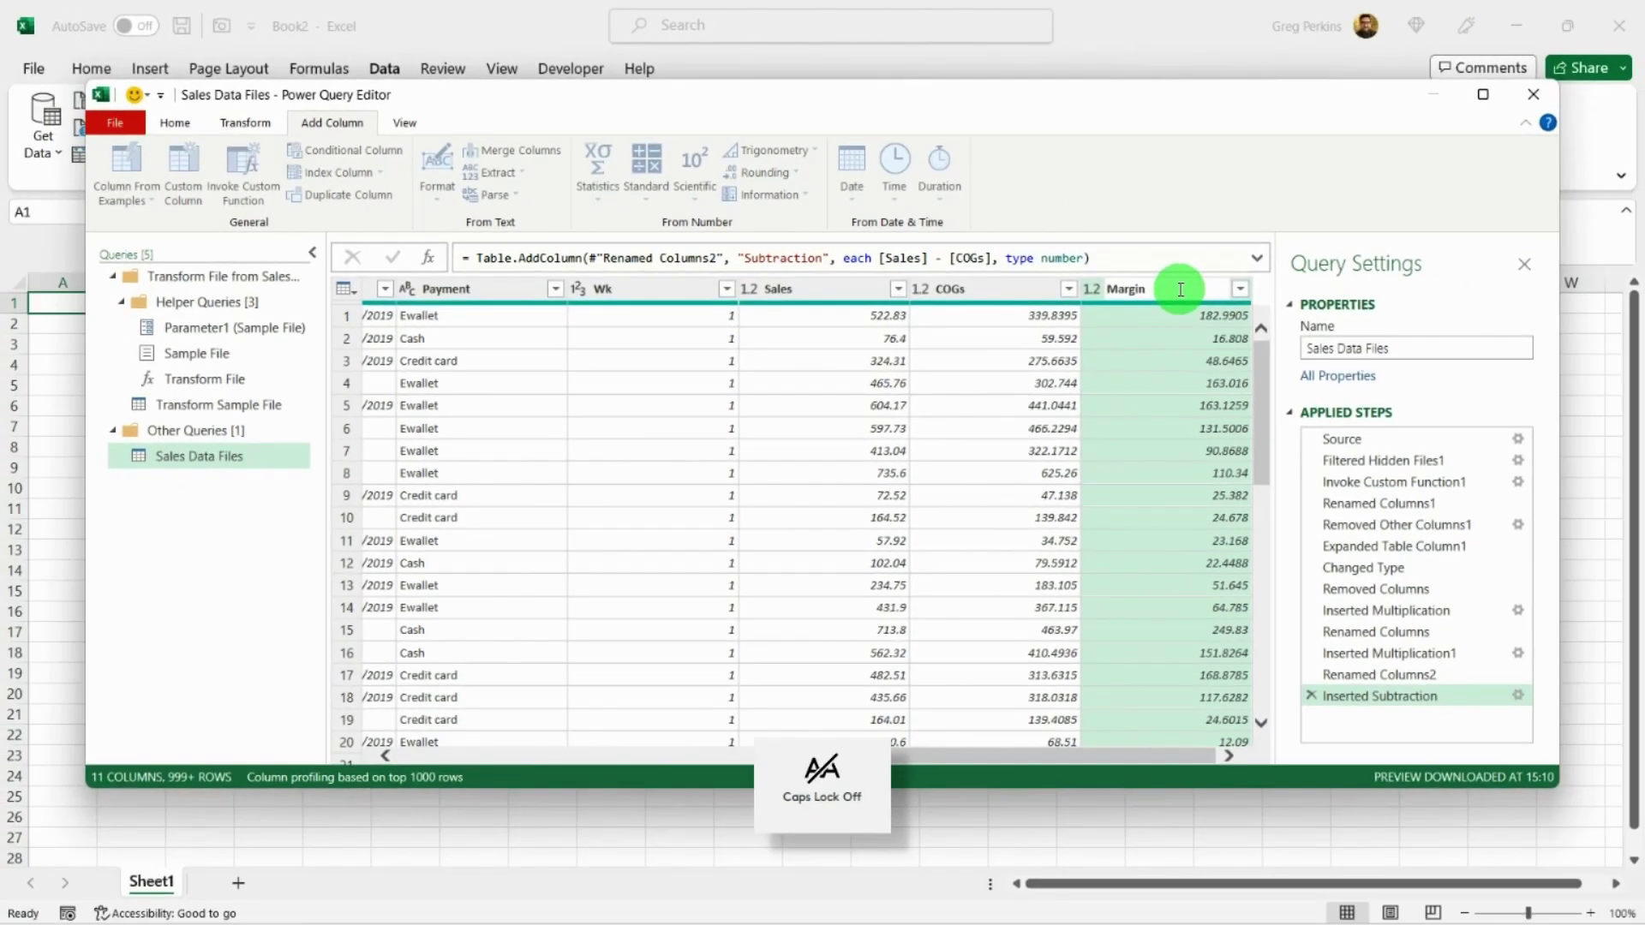
pyautogui.press('Return')
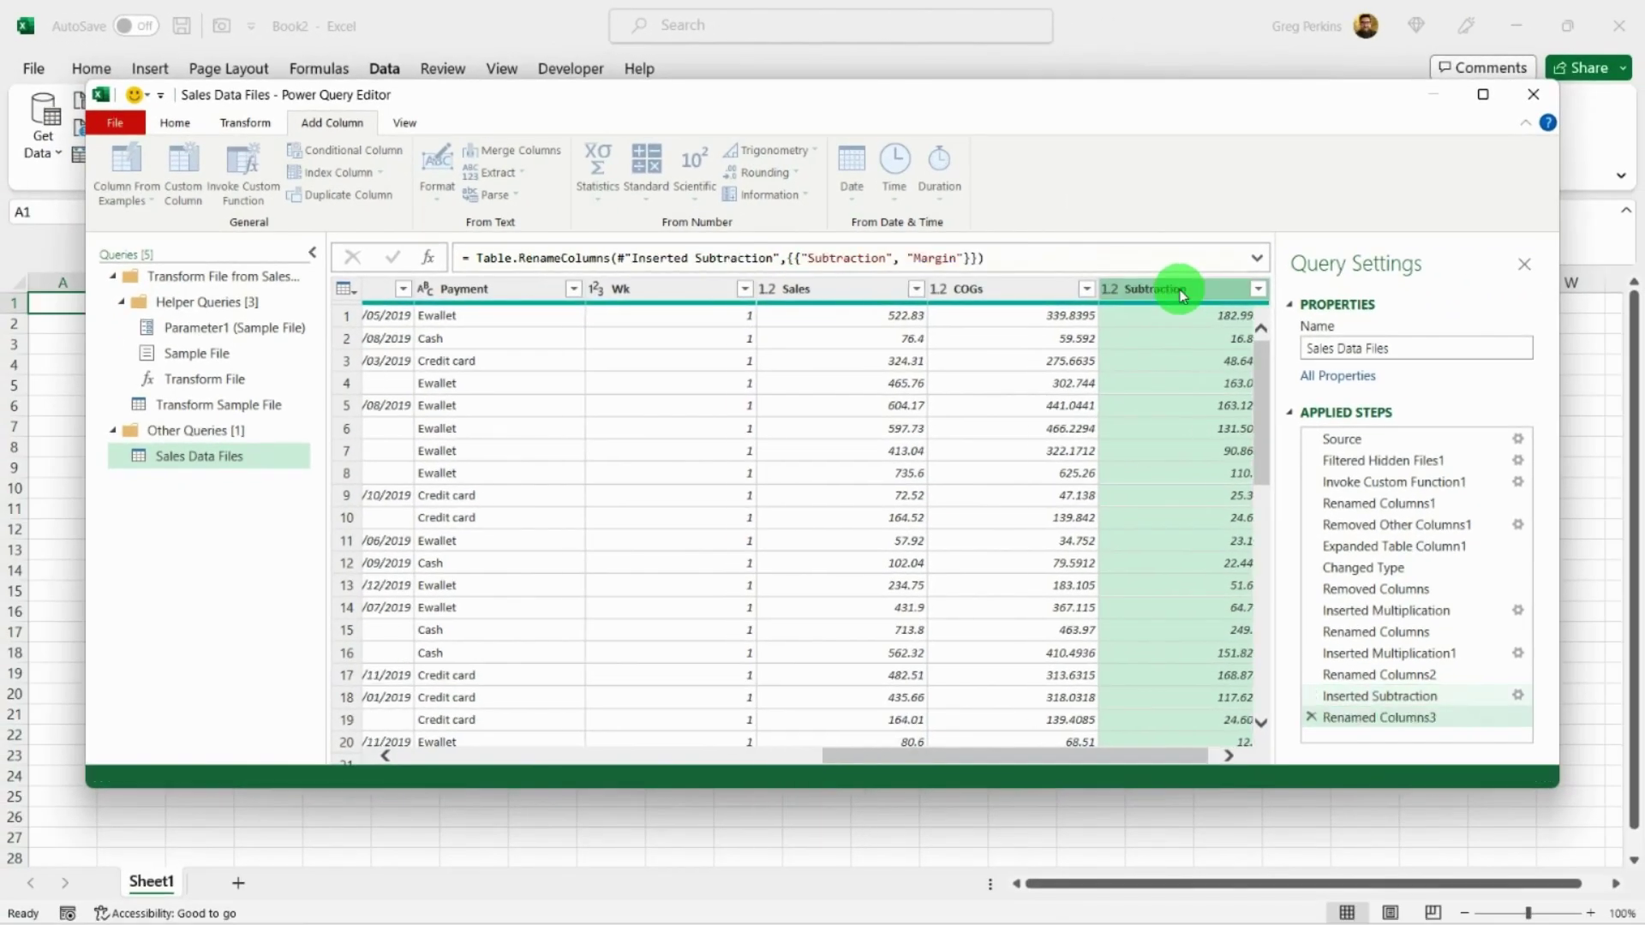
# - Split Invoice ID at the '-' delimiter into Invoice ID.1 and Invoice ID.2
pyautogui.click(514, 755)
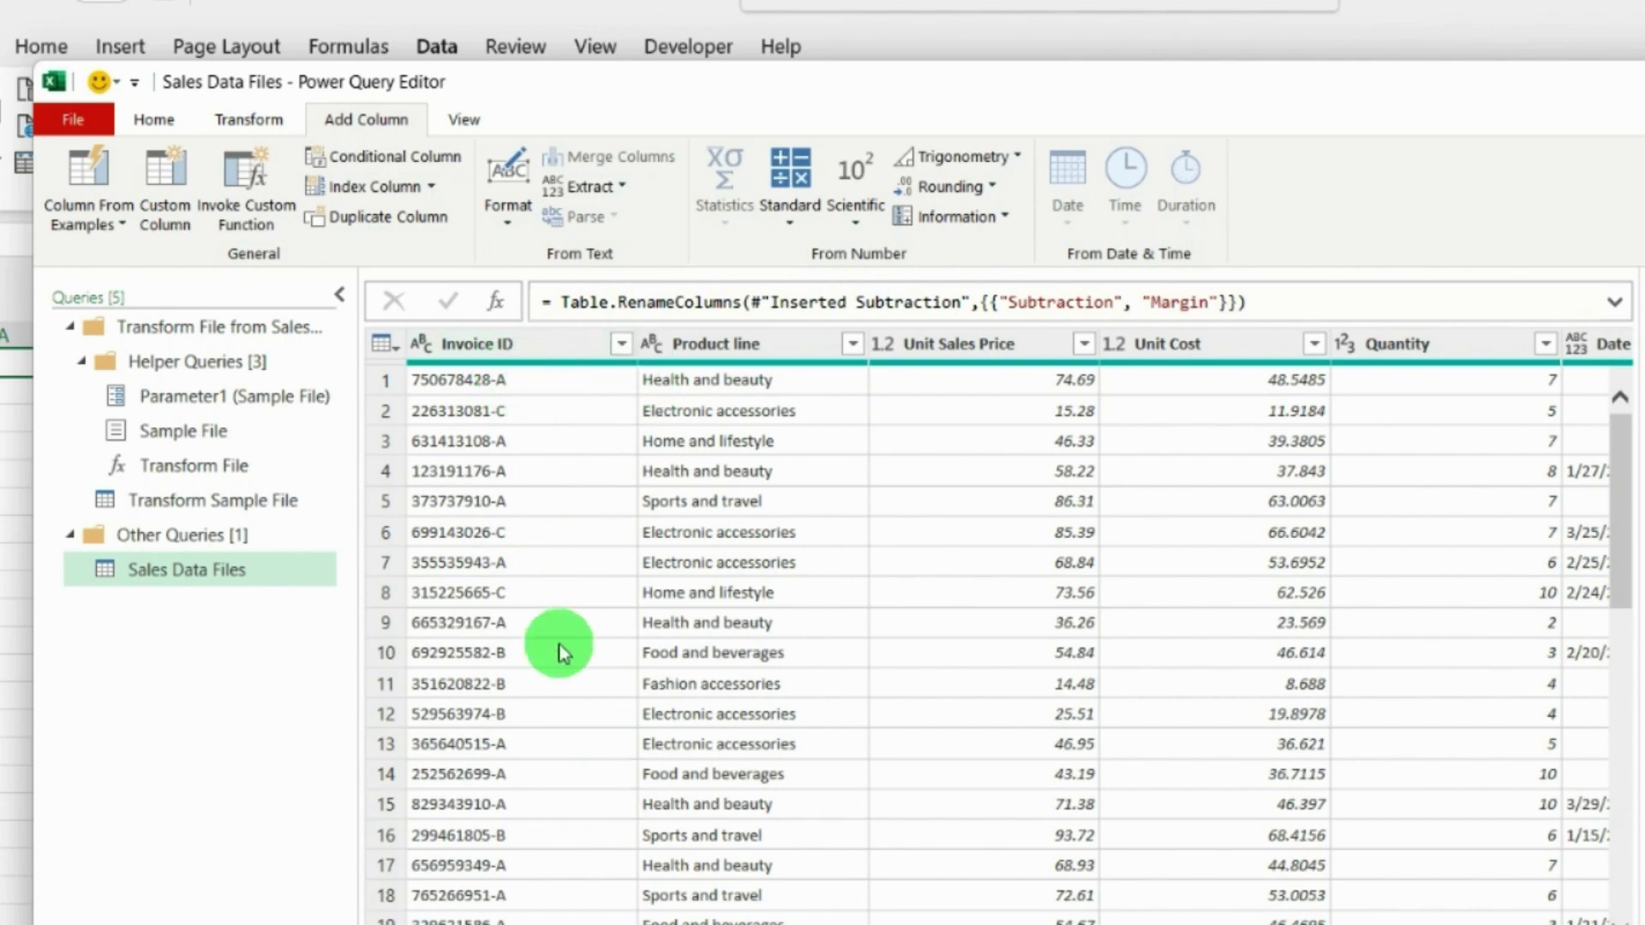
pyautogui.click(531, 344)
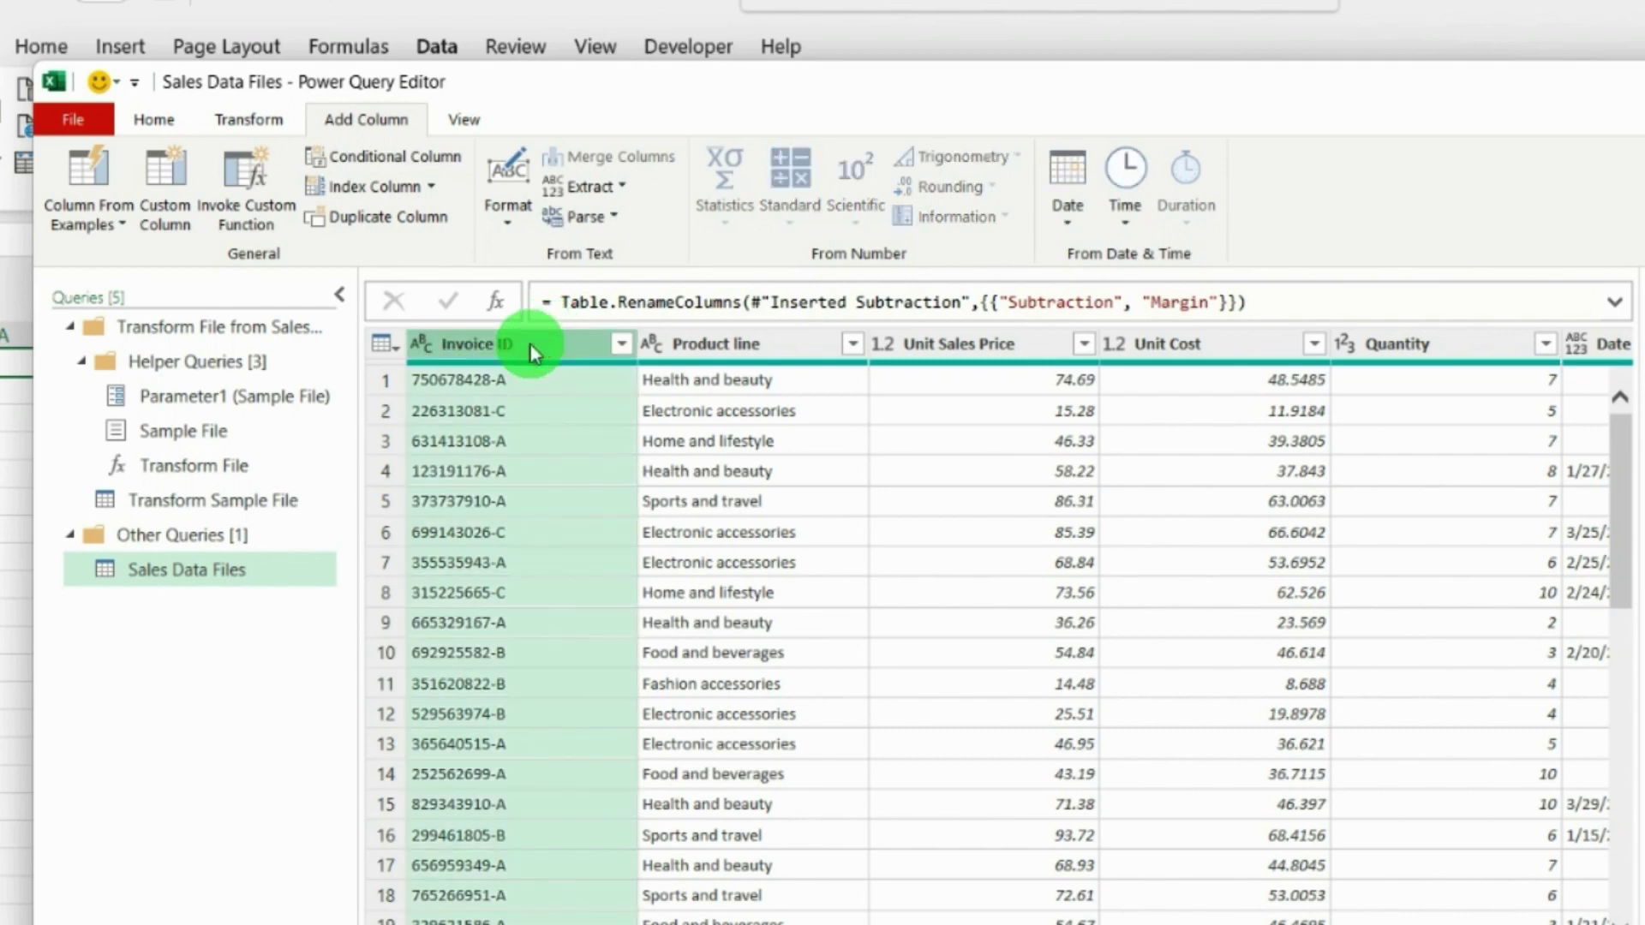
pyautogui.click(150, 129)
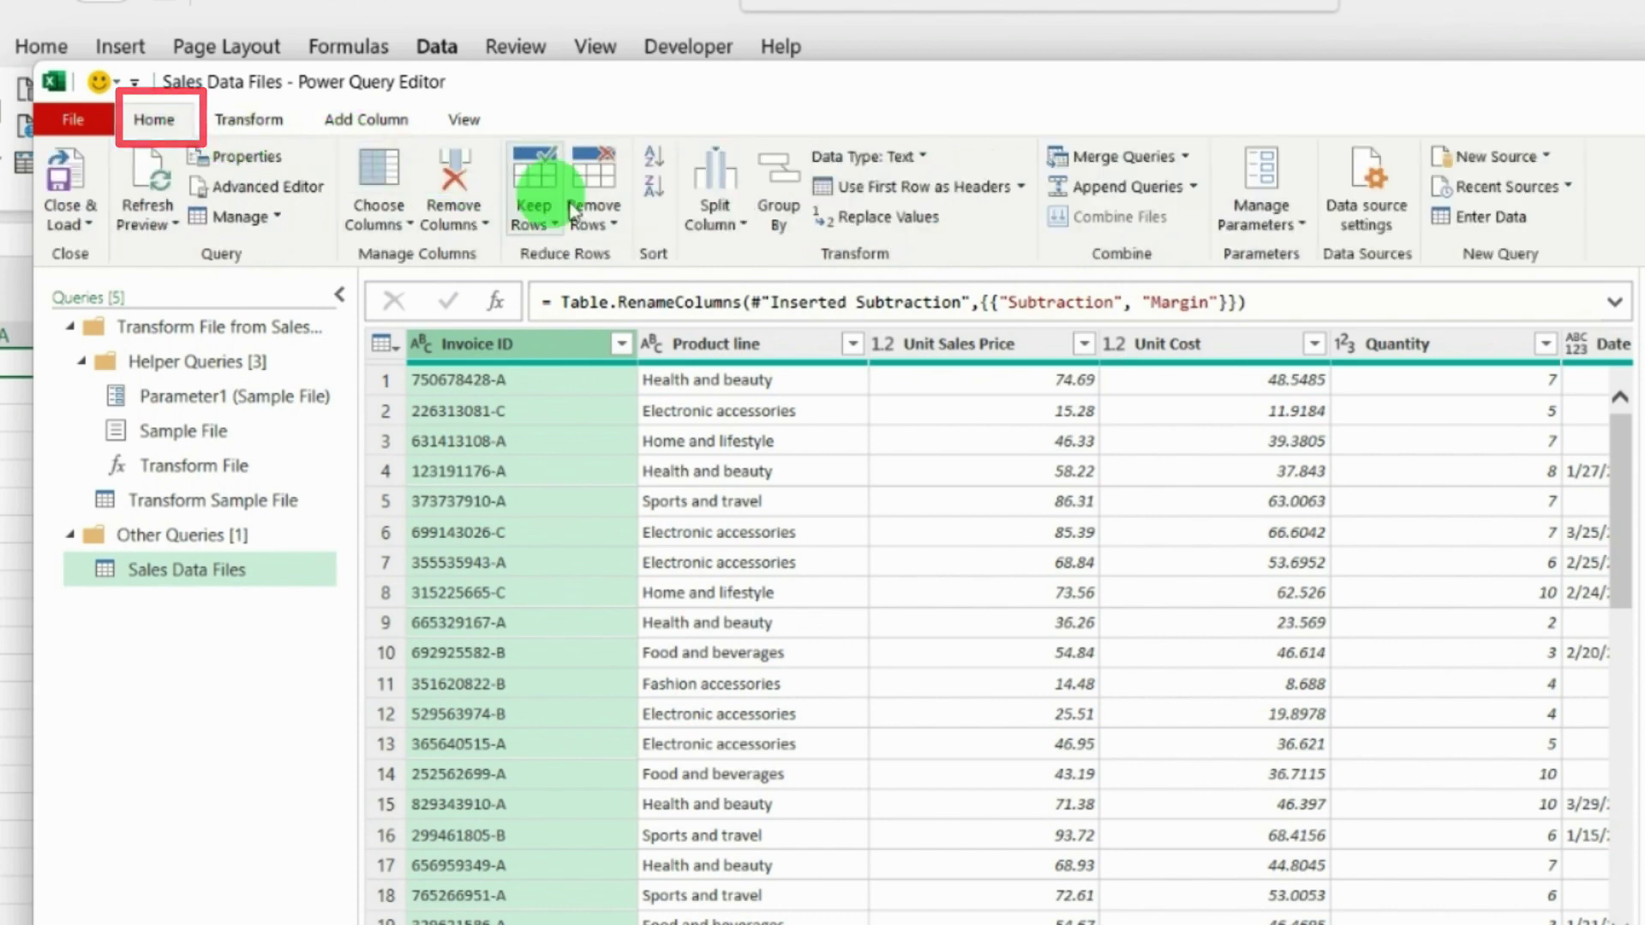
pyautogui.click(742, 220)
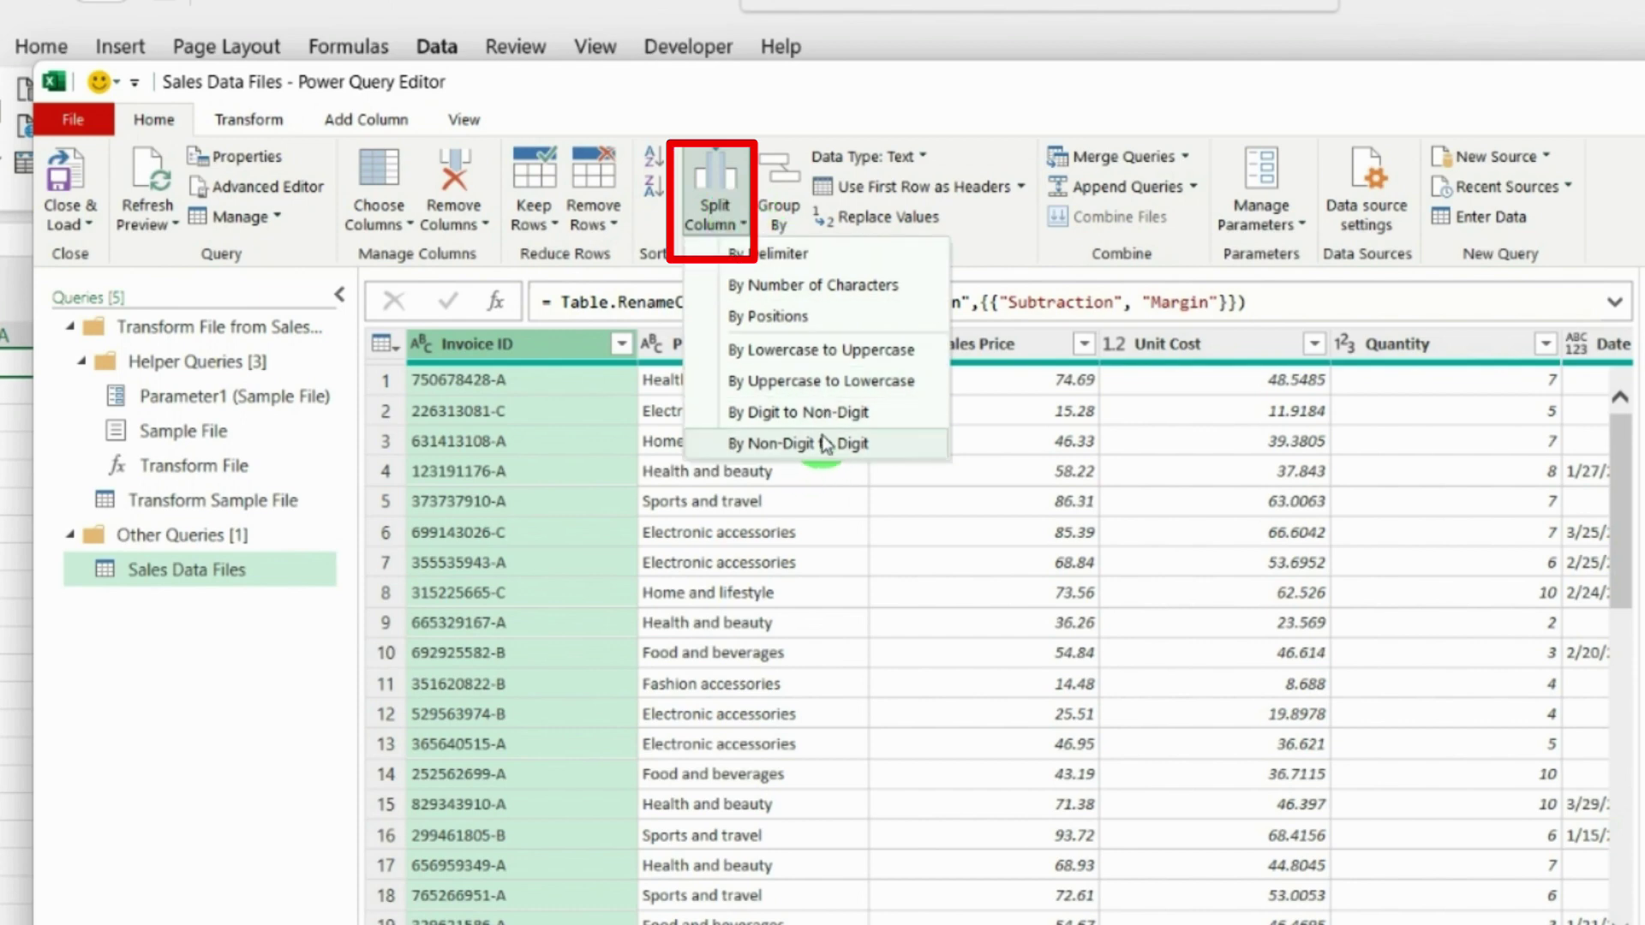
pyautogui.click(802, 256)
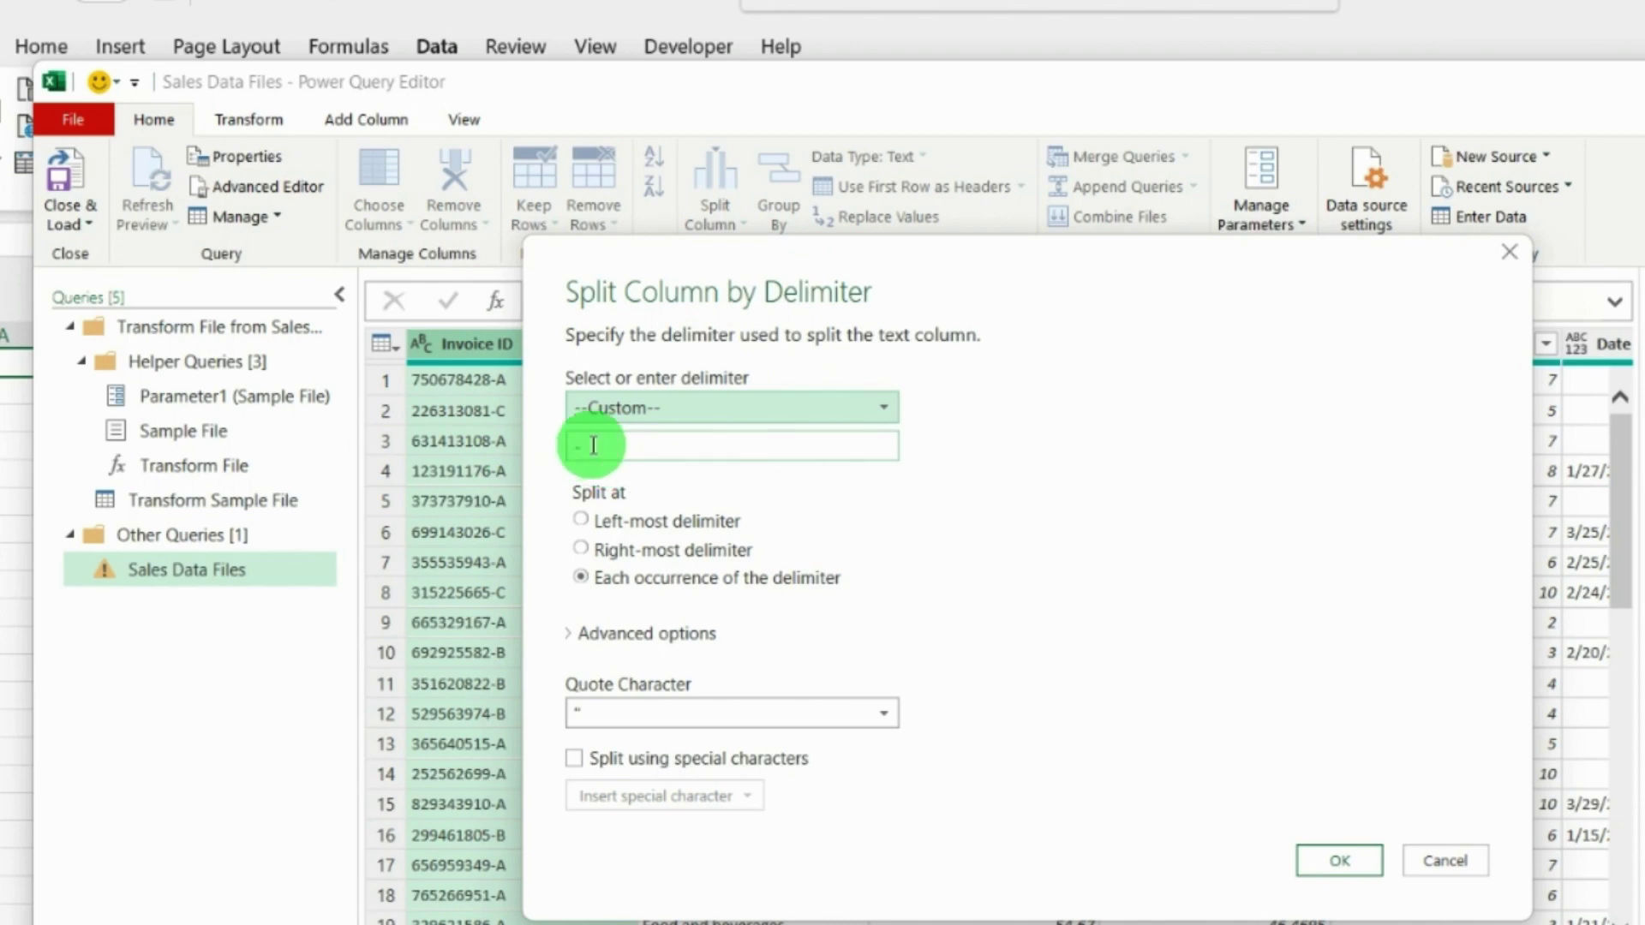
pyautogui.click(1341, 861)
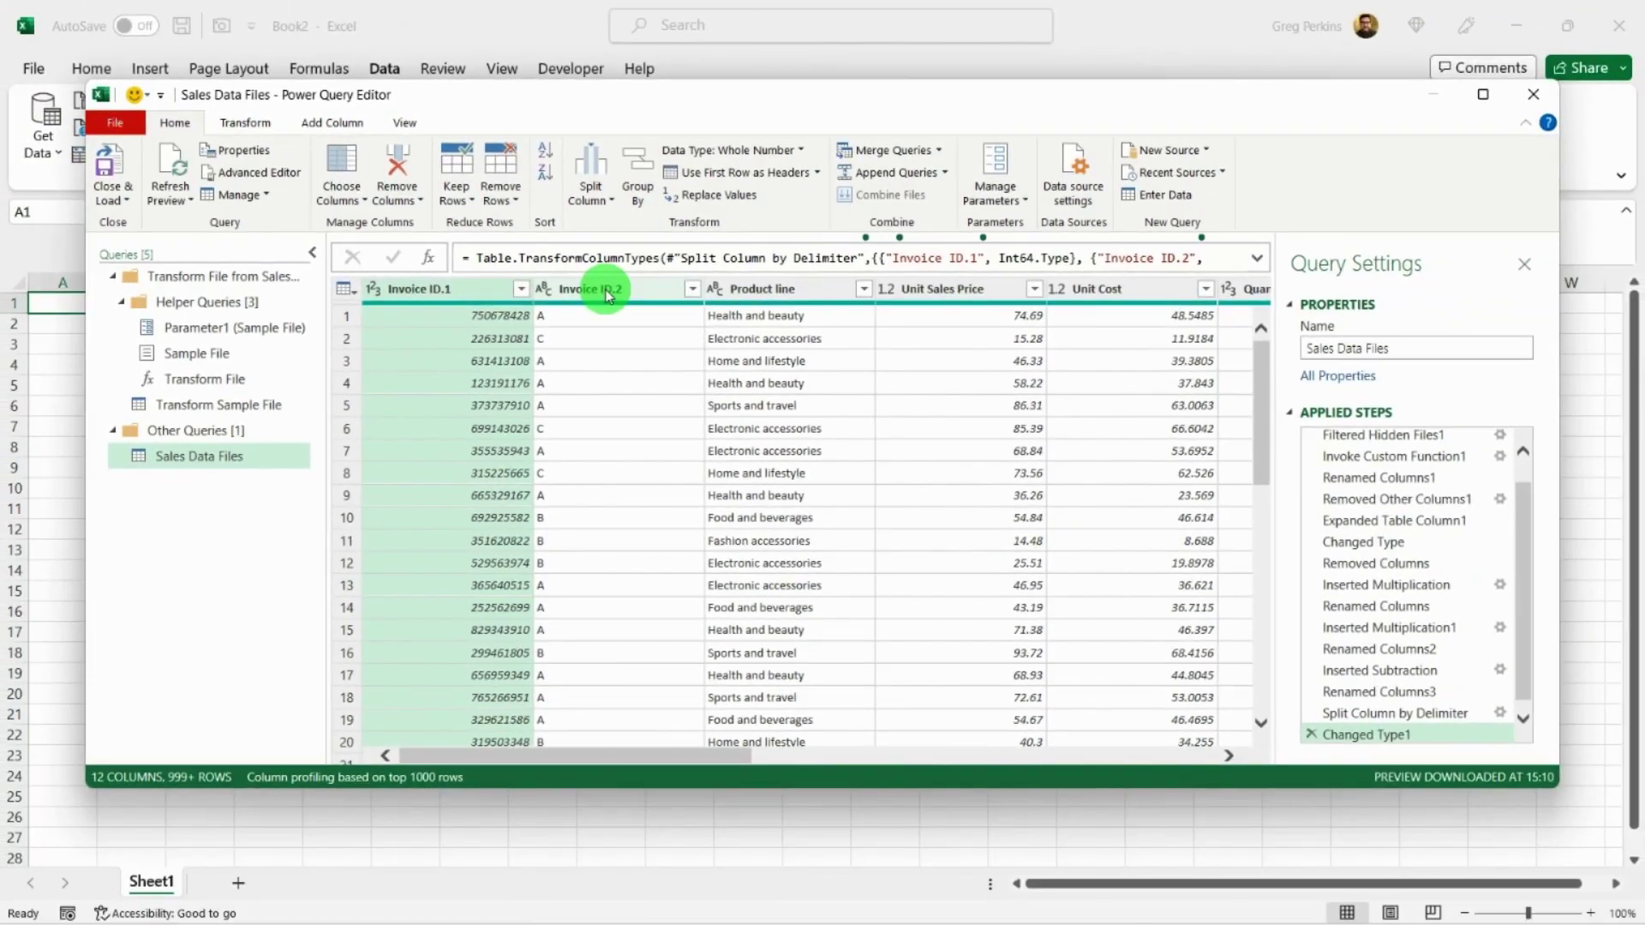
# - Rename the split columns Invoice ID.2 to 'Branch ID' and Invoice ID.1 to 'Invoice ID'
pyautogui.click(606, 291)
pyautogui.doubleClick(662, 288)
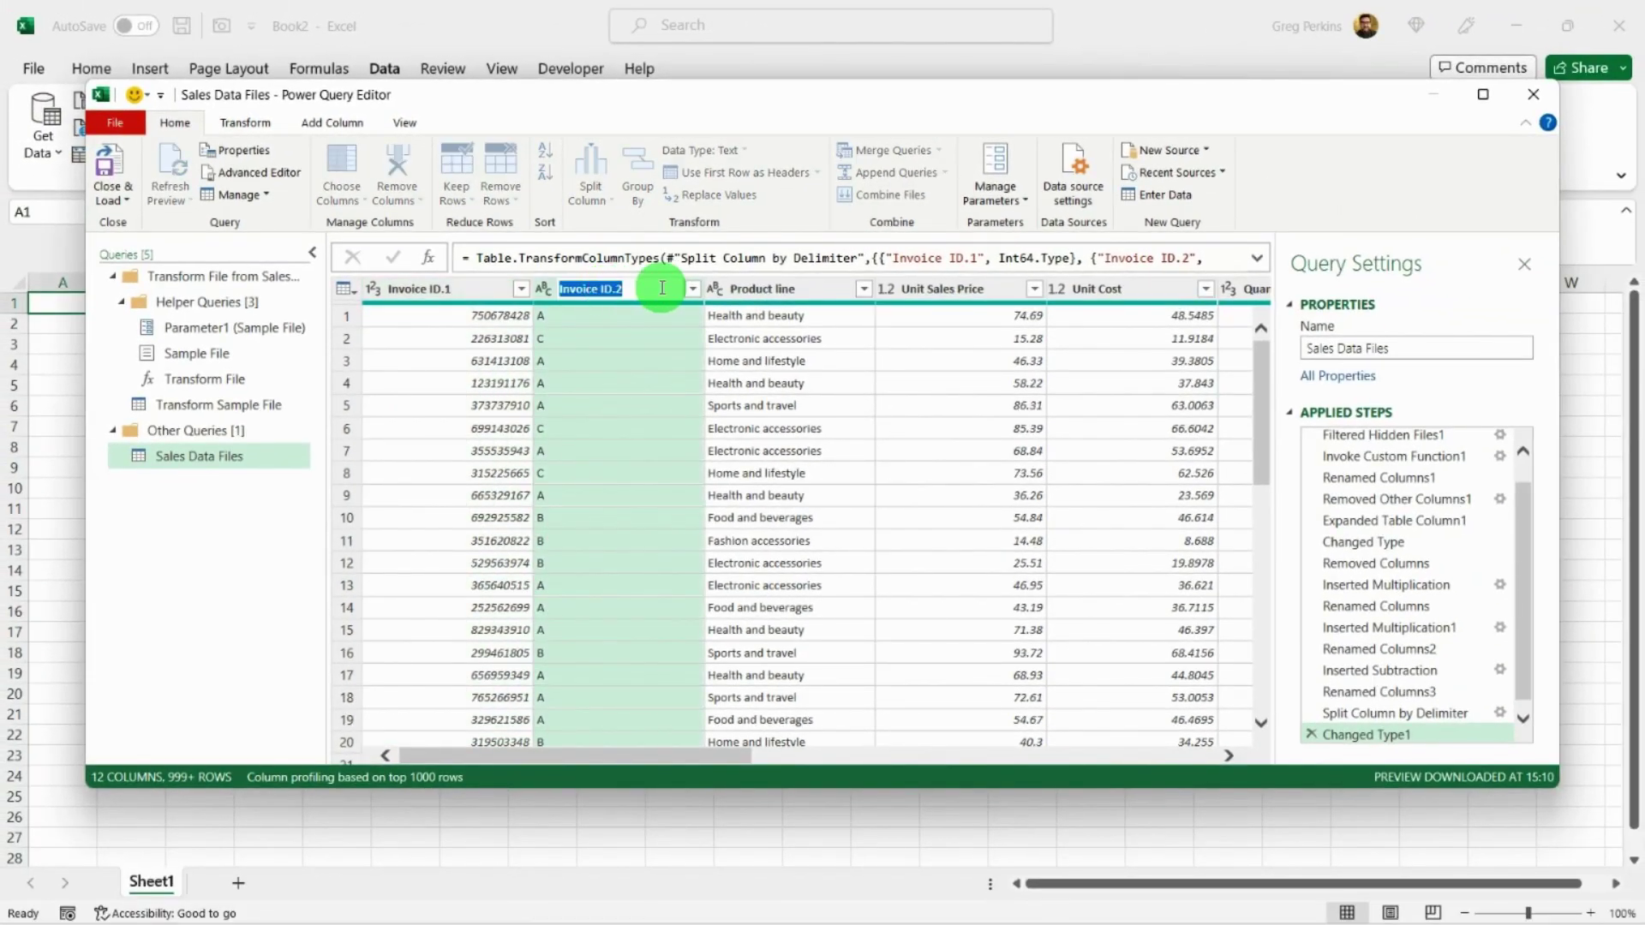
pyautogui.press('capslock')
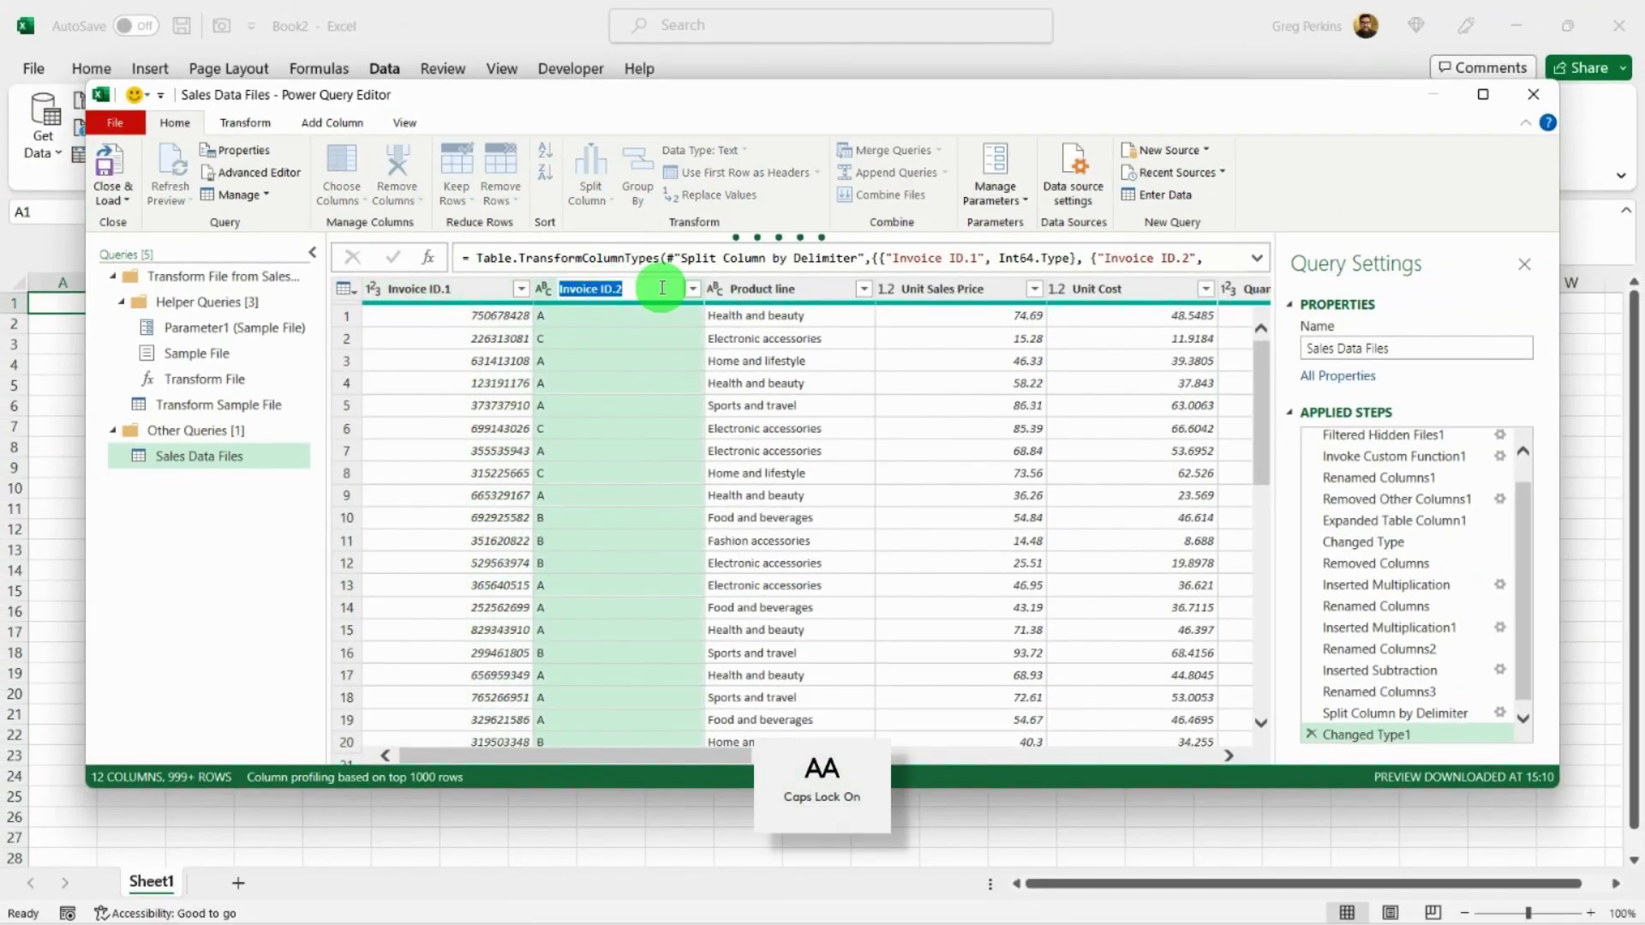
pyautogui.write('Branch')
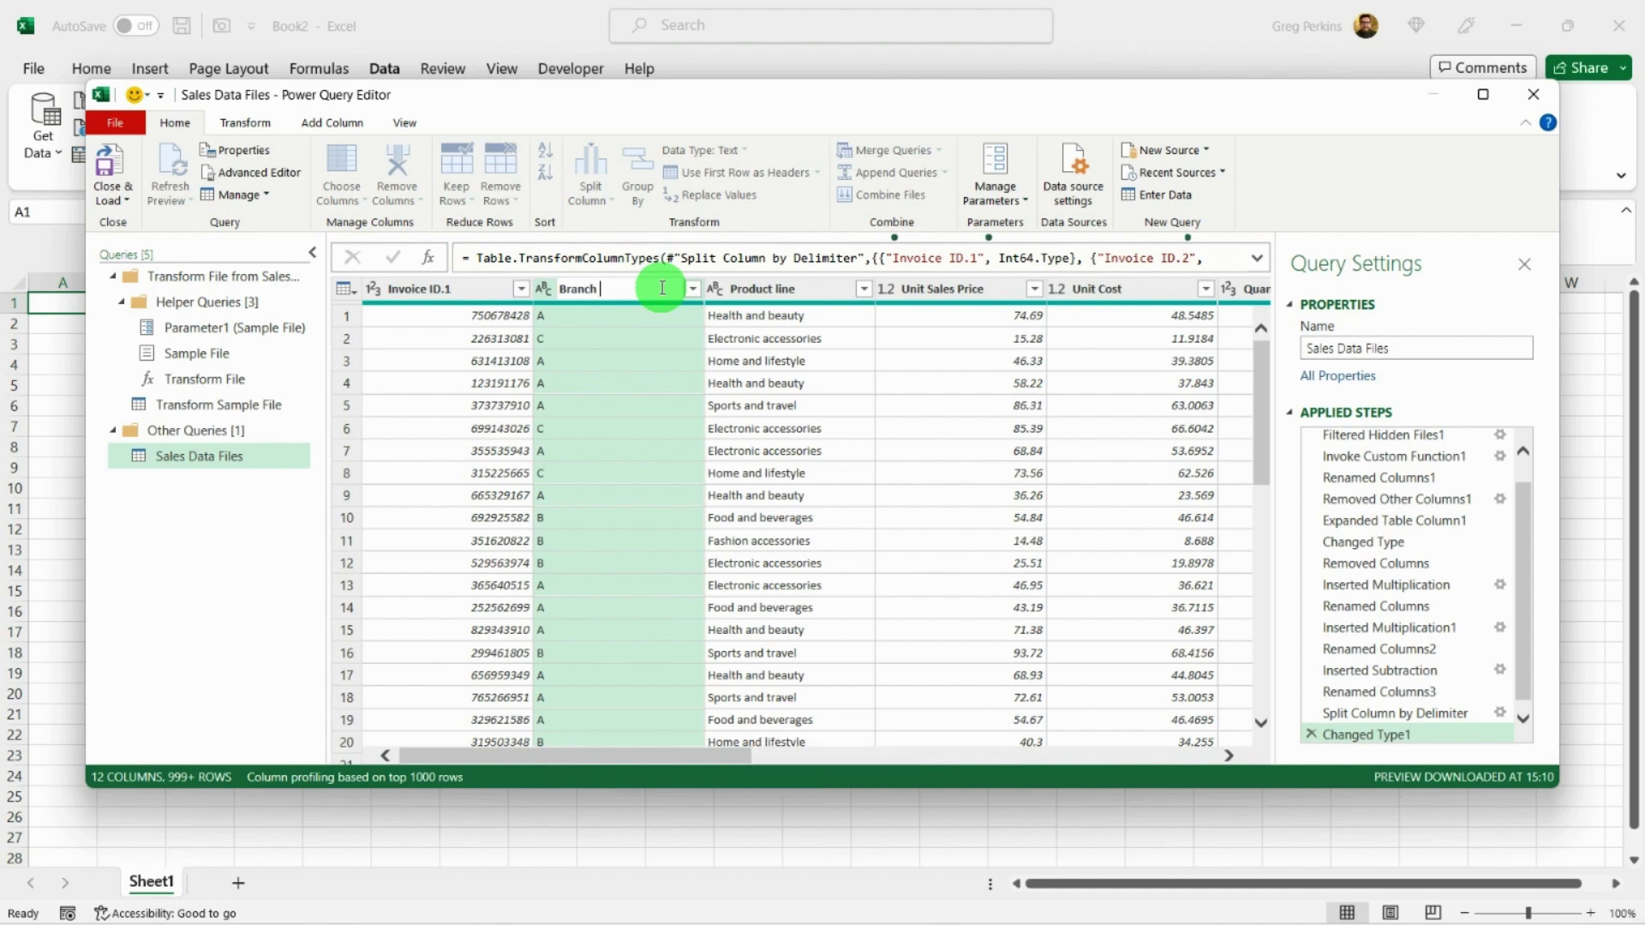
pyautogui.press('capslock')
pyautogui.click(471, 288)
pyautogui.doubleClick(491, 286)
pyautogui.click(491, 284)
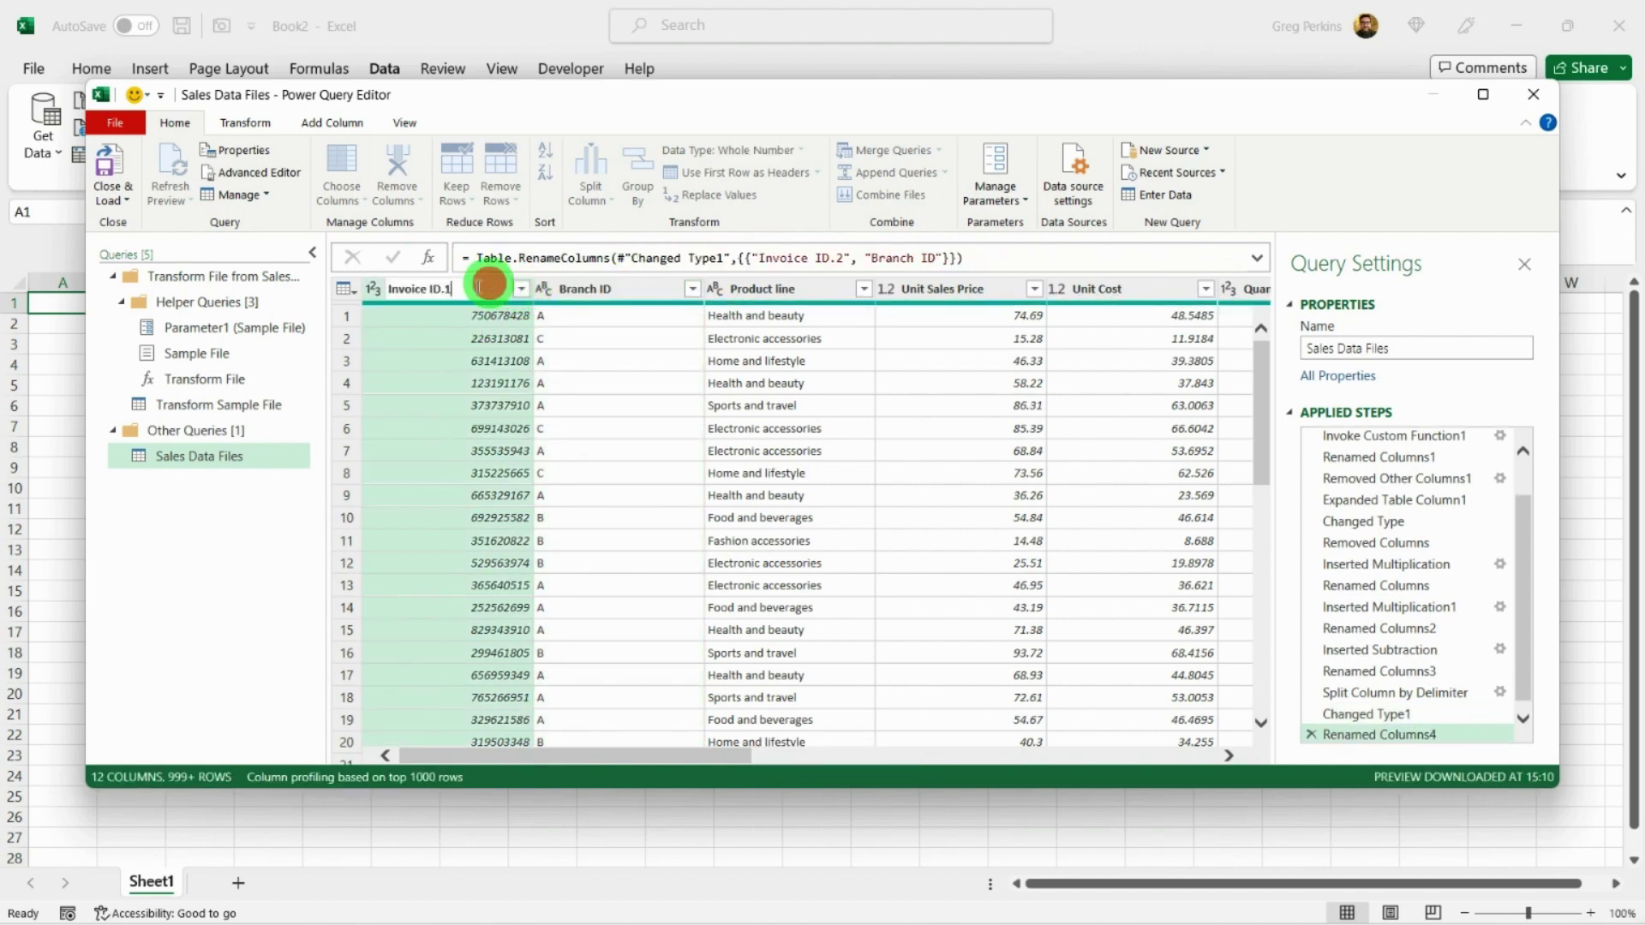
pyautogui.press('BackSpace')
pyautogui.press('BackSpace')
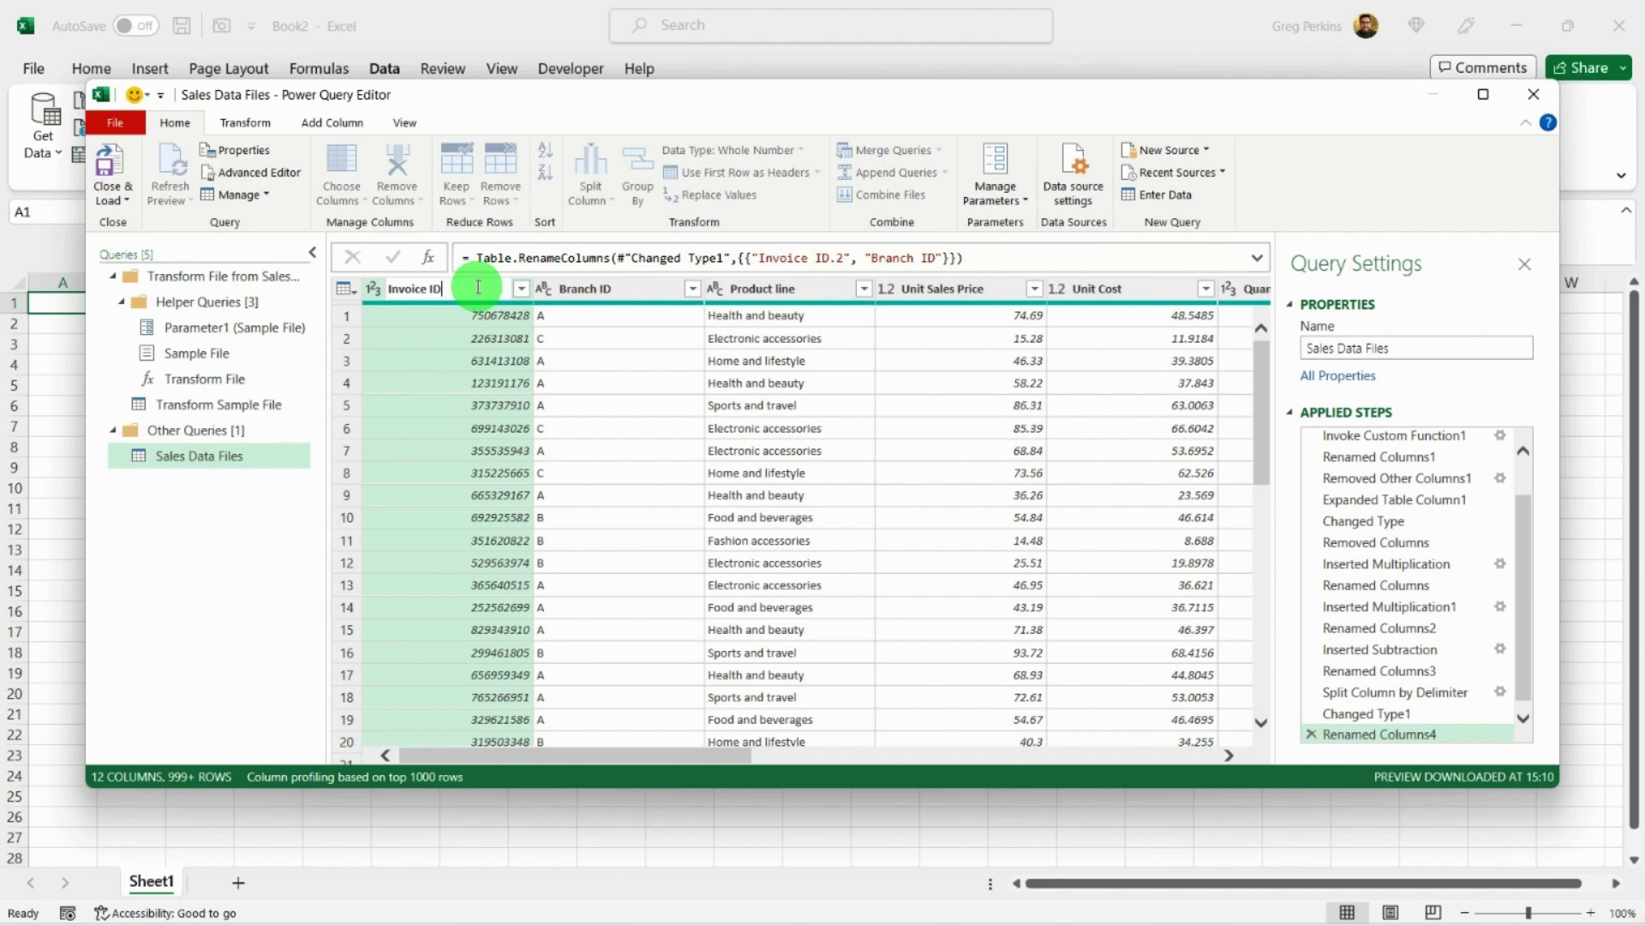
pyautogui.press('Return')
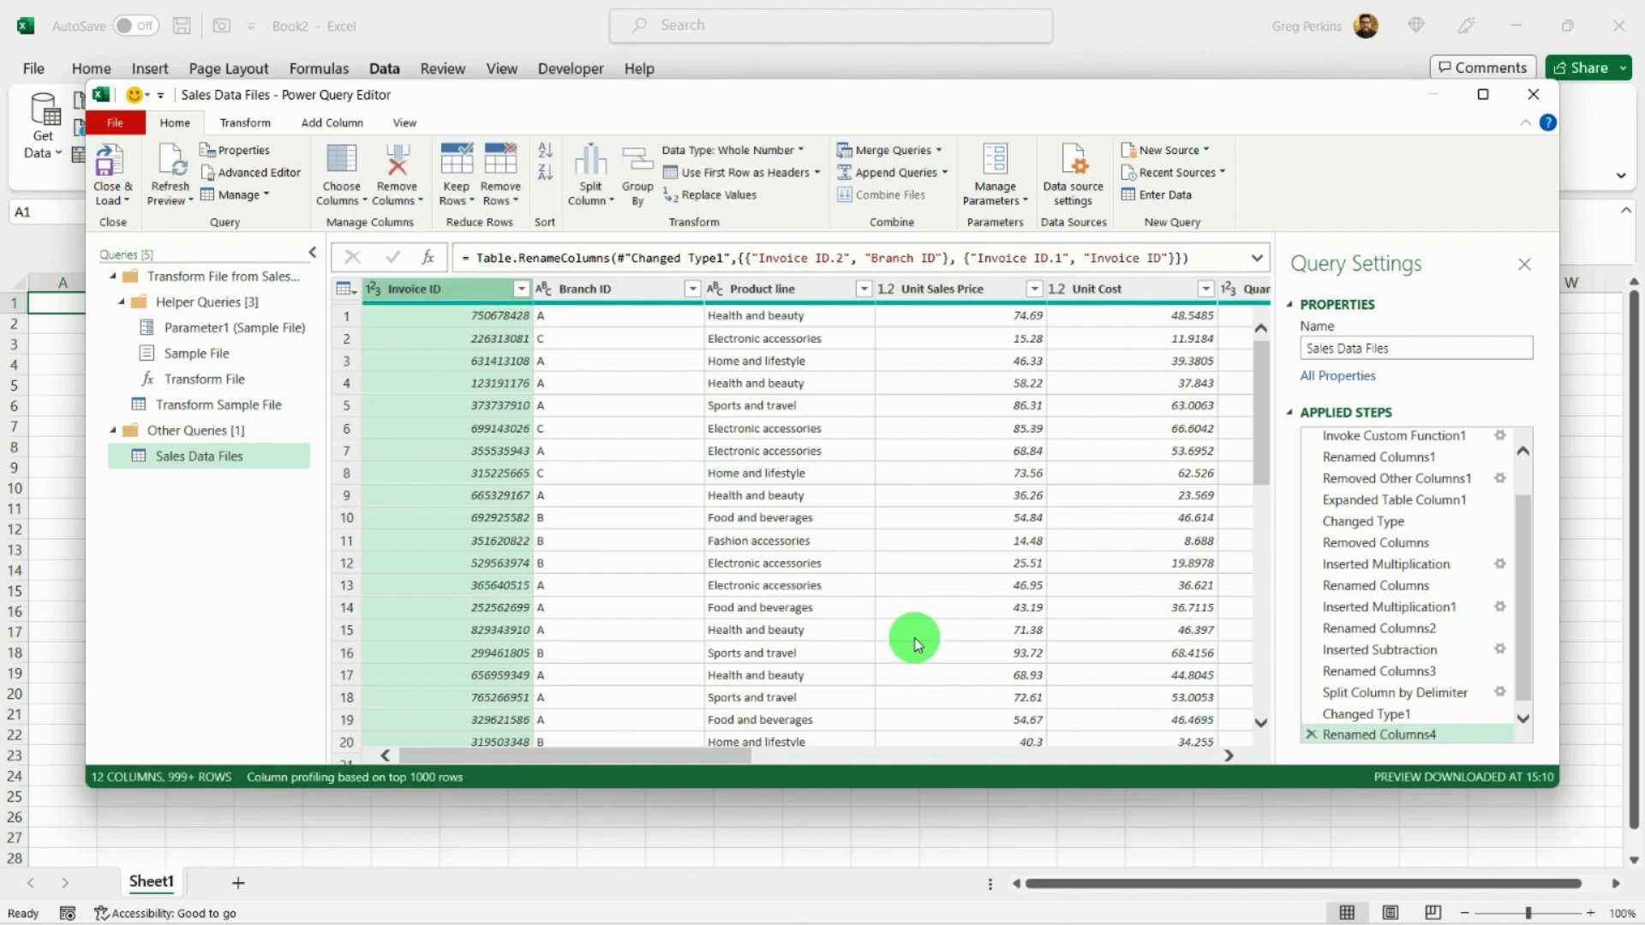
# - Move the Sales, COGs and Margin columns together to sit right after Quantity
pyautogui.moveTo(734, 758); pyautogui.dragTo(1234, 760)
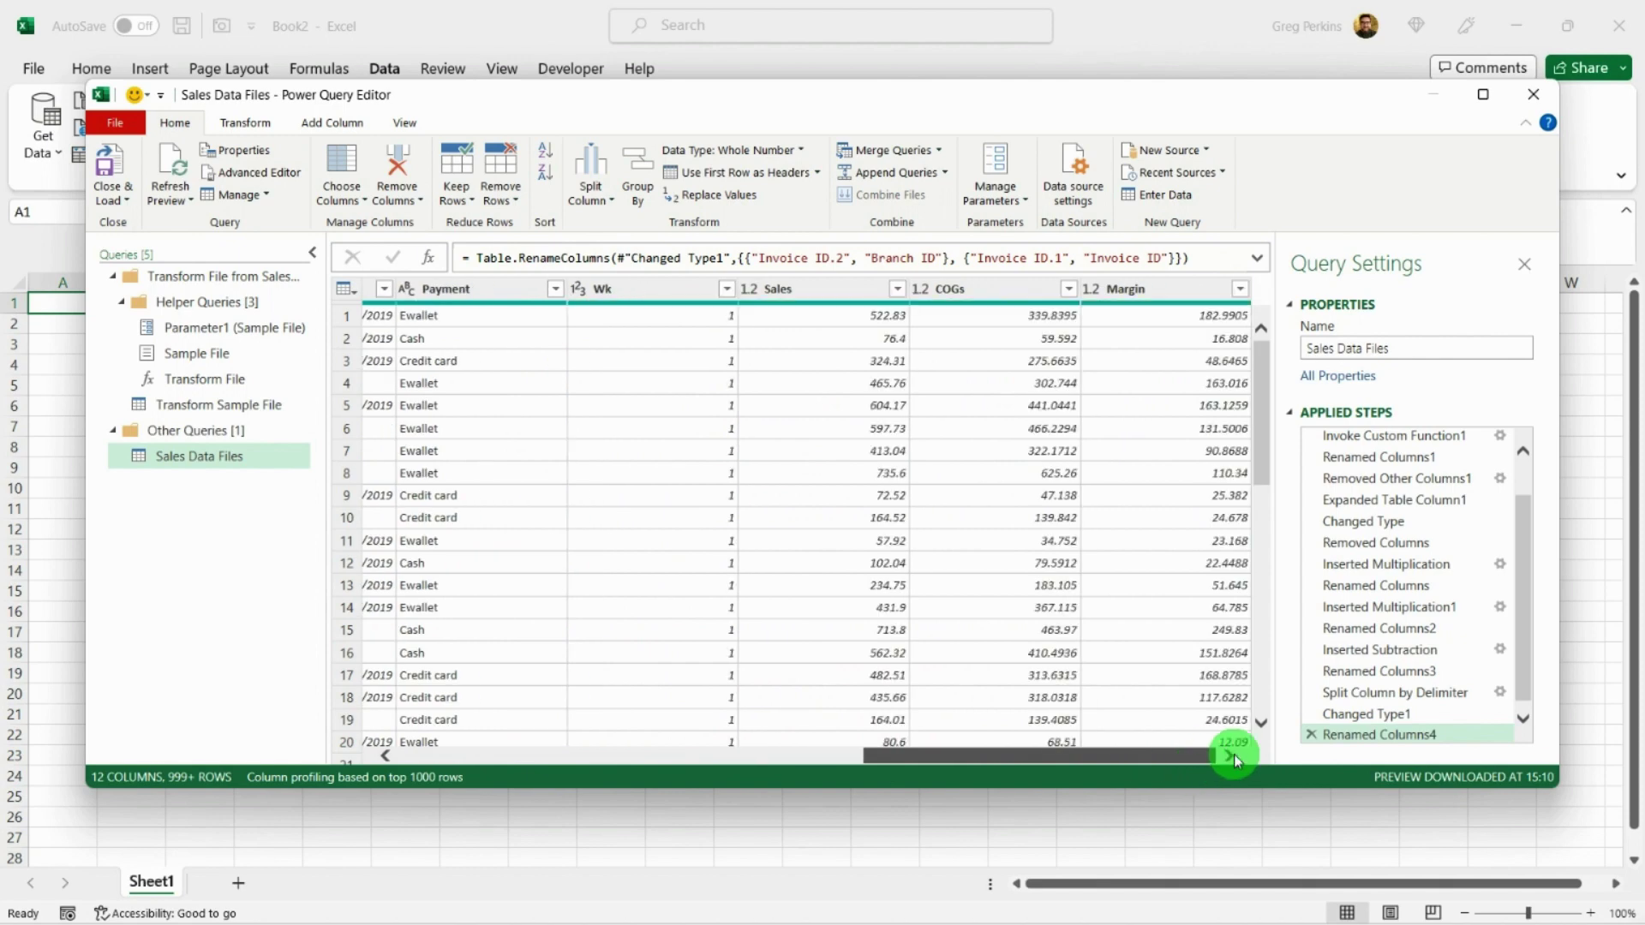
pyautogui.click(833, 294)
pyautogui.keyDown('ctrl'); pyautogui.click(1010, 288); pyautogui.keyUp('ctrl')
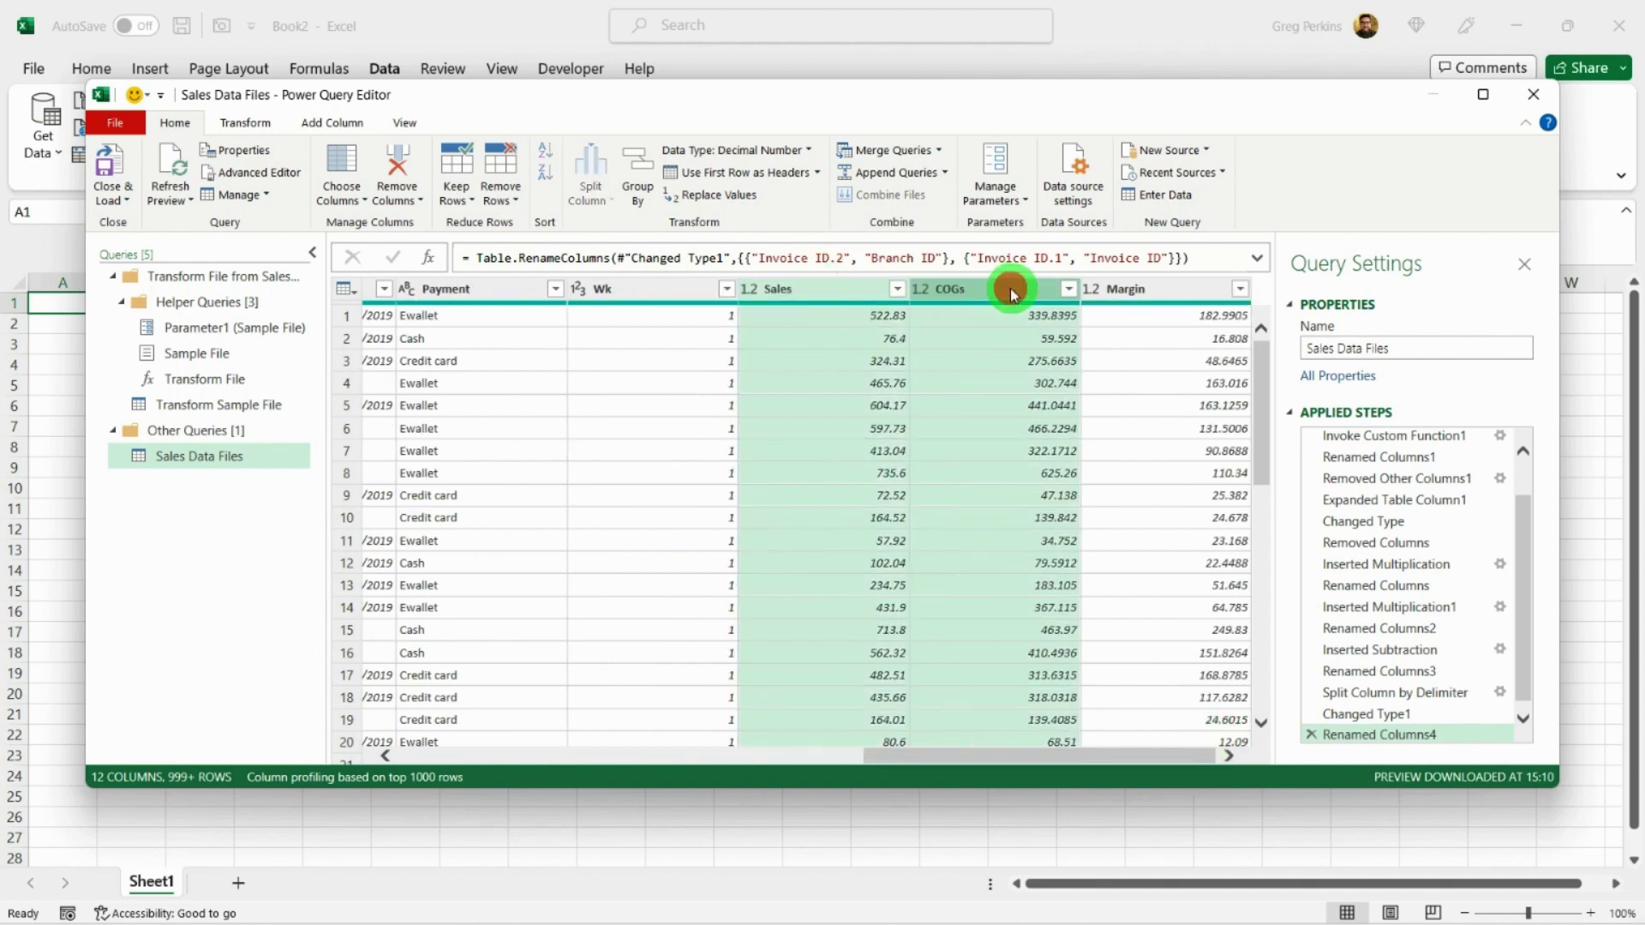
pyautogui.keyDown('ctrl'); pyautogui.click(1152, 289); pyautogui.keyUp('ctrl')
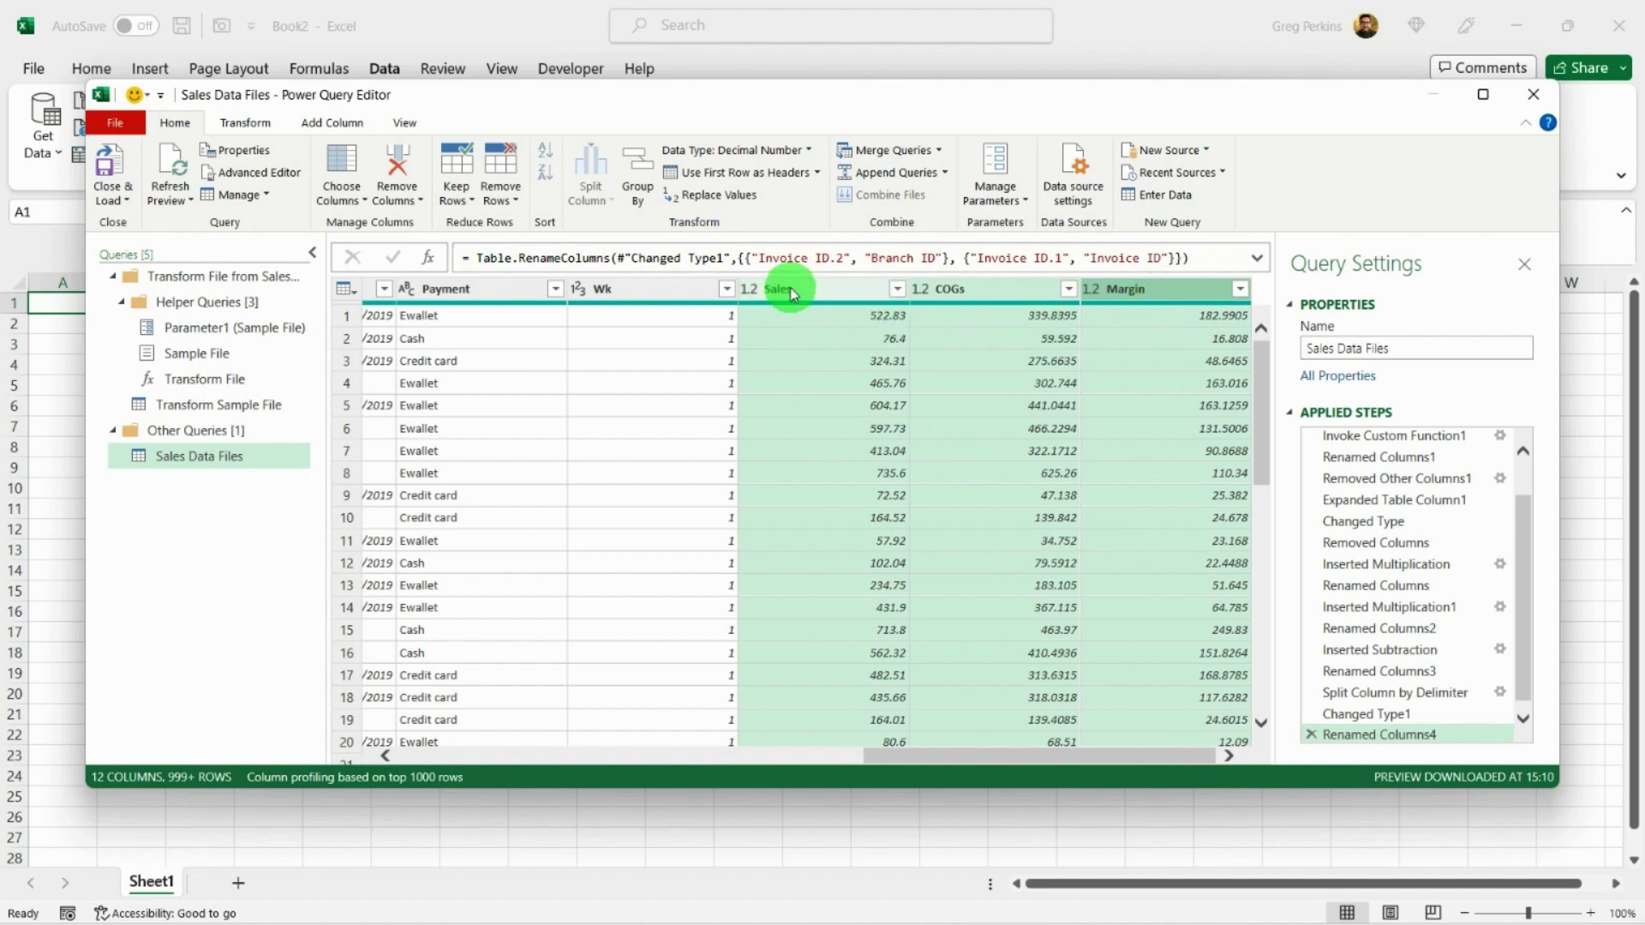
pyautogui.moveTo(842, 291); pyautogui.dragTo(815, 332)
pyautogui.click(588, 756)
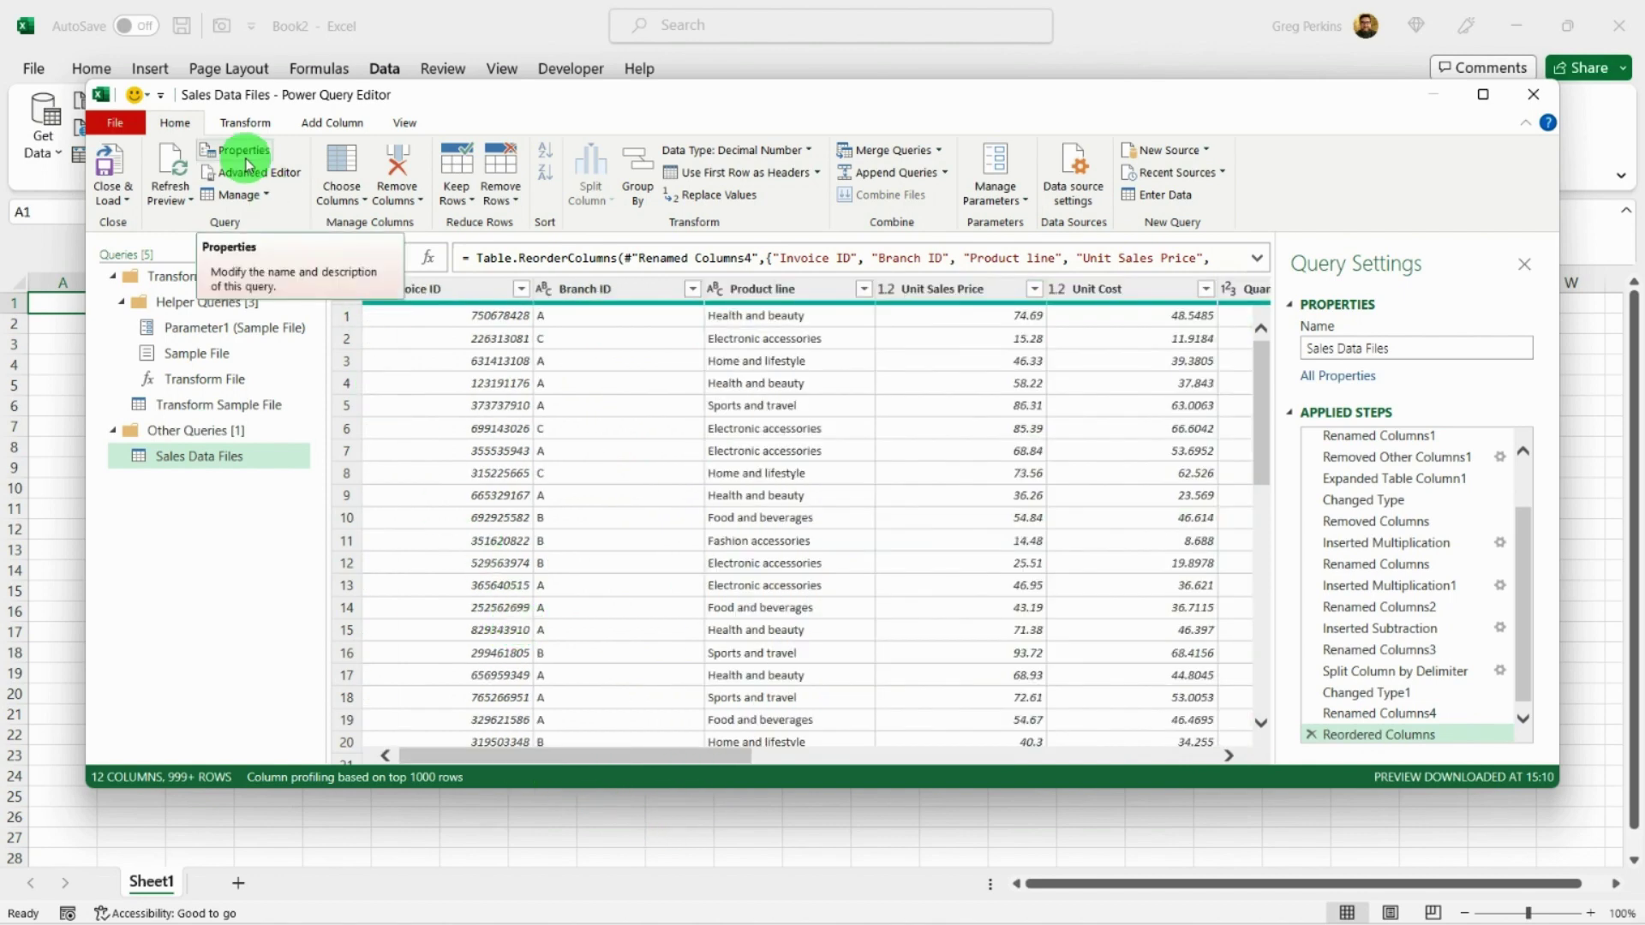
# - Close & Load the query to the workbook and check the Wk filter lists weeks 1 and 2
pyautogui.click(111, 168)
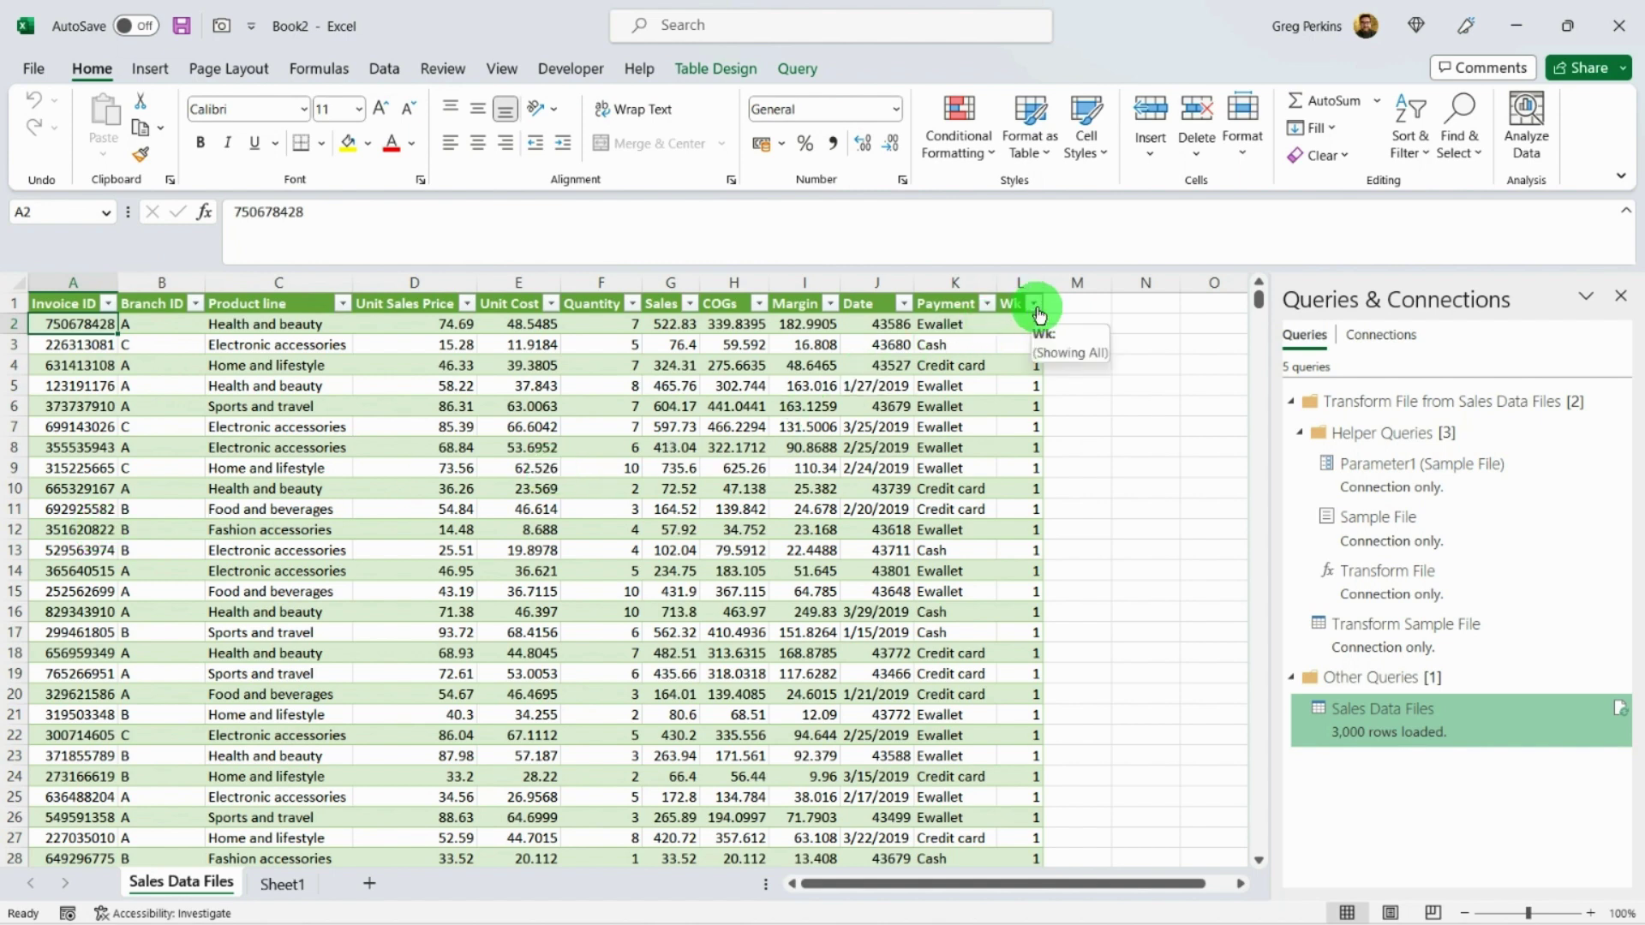
pyautogui.click(1034, 305)
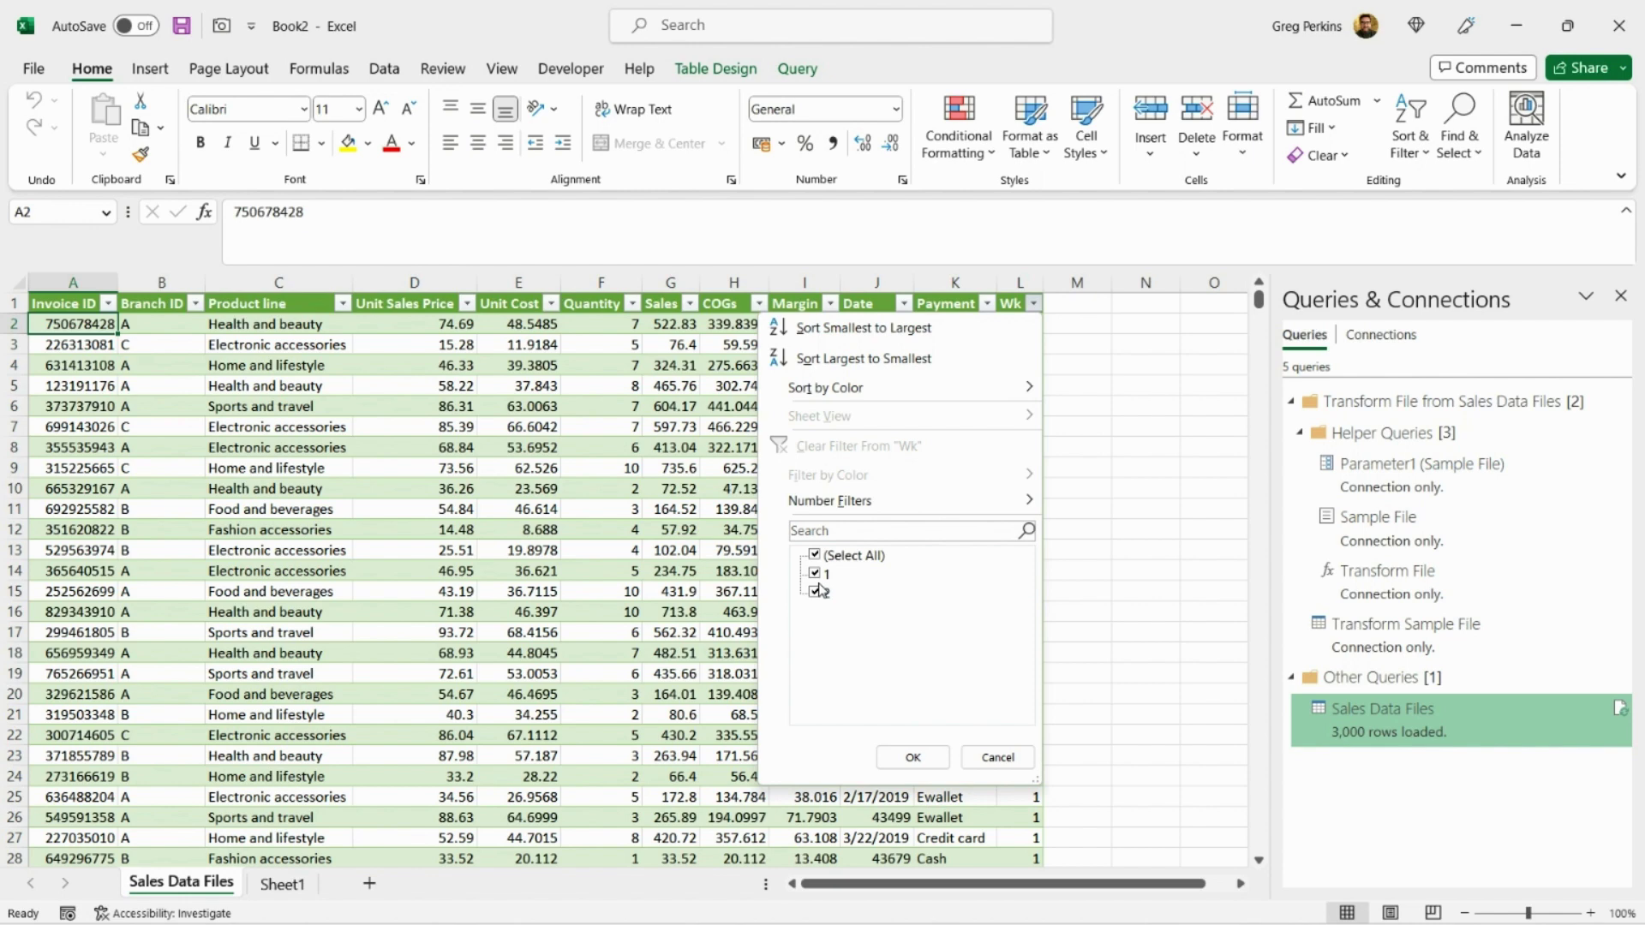
pyautogui.click(912, 758)
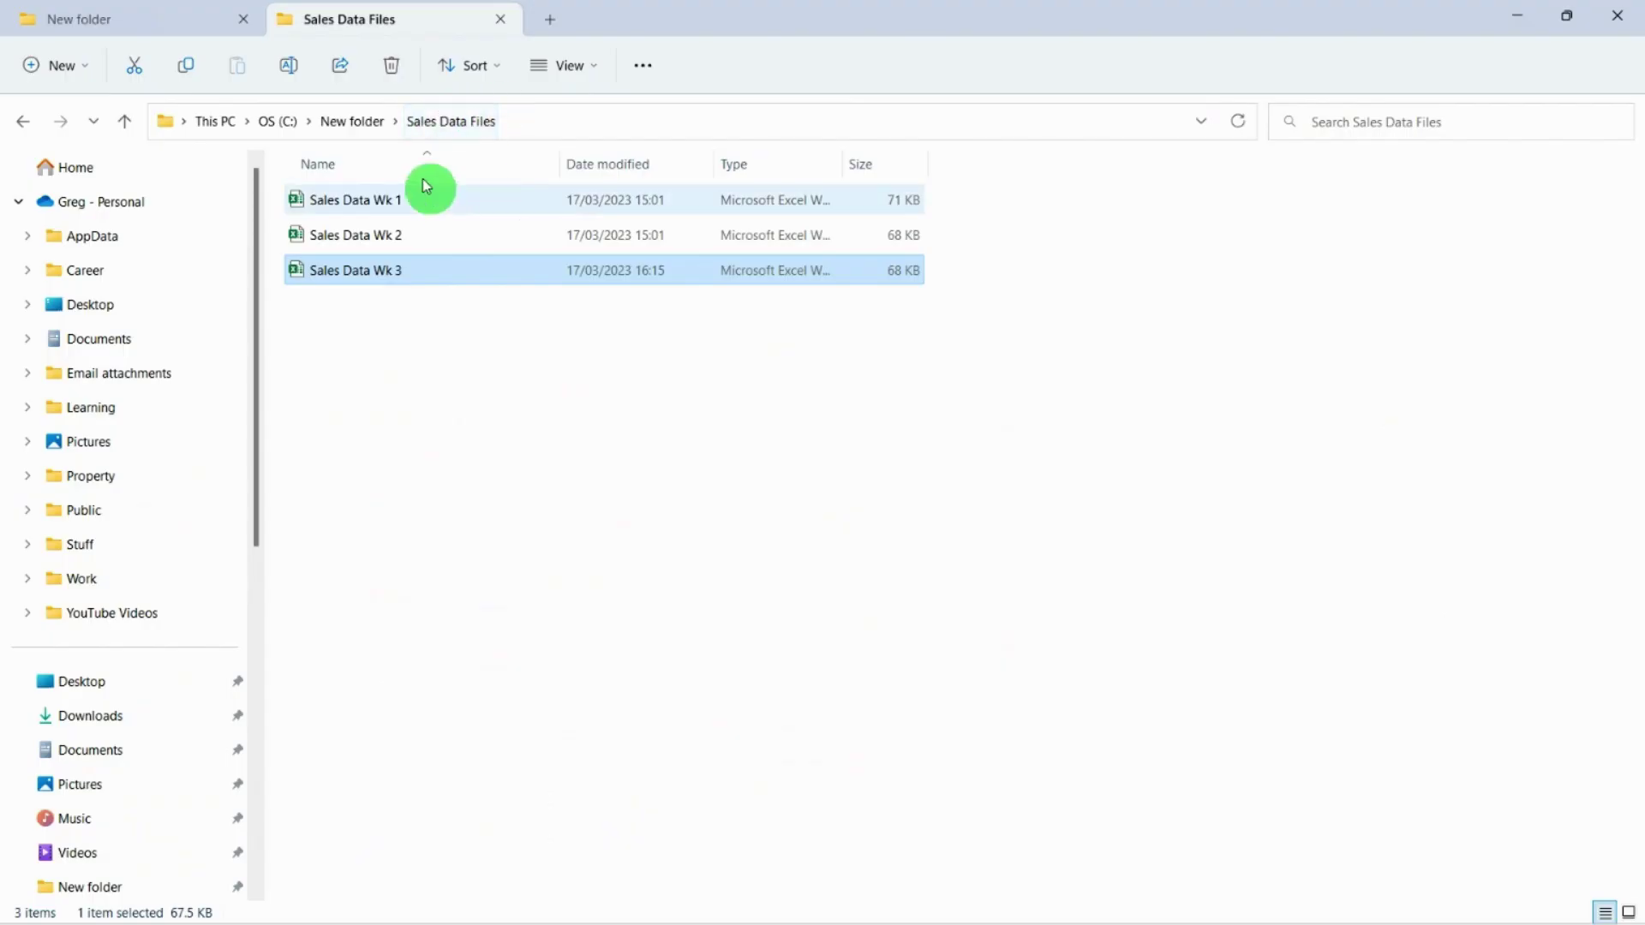
pyautogui.moveTo(431, 285)
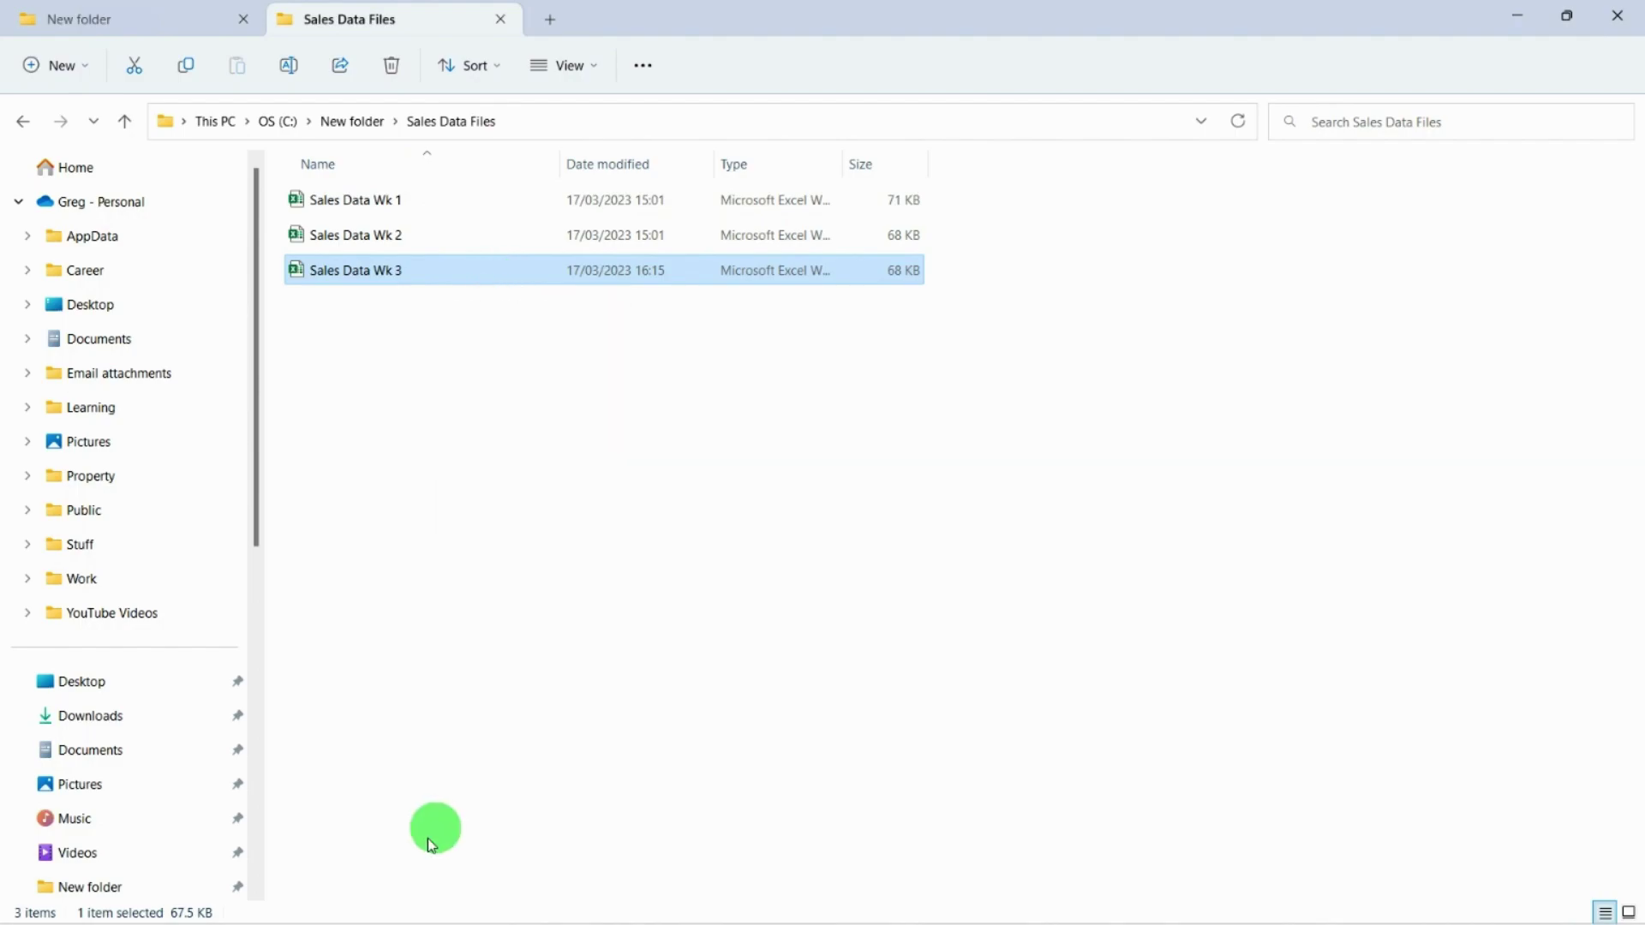
# - Refresh the Sales Data Files table and confirm the Wk filter now lists weeks 1, 2 and 3
pyautogui.click(272, 900)
pyautogui.rightClick(297, 385)
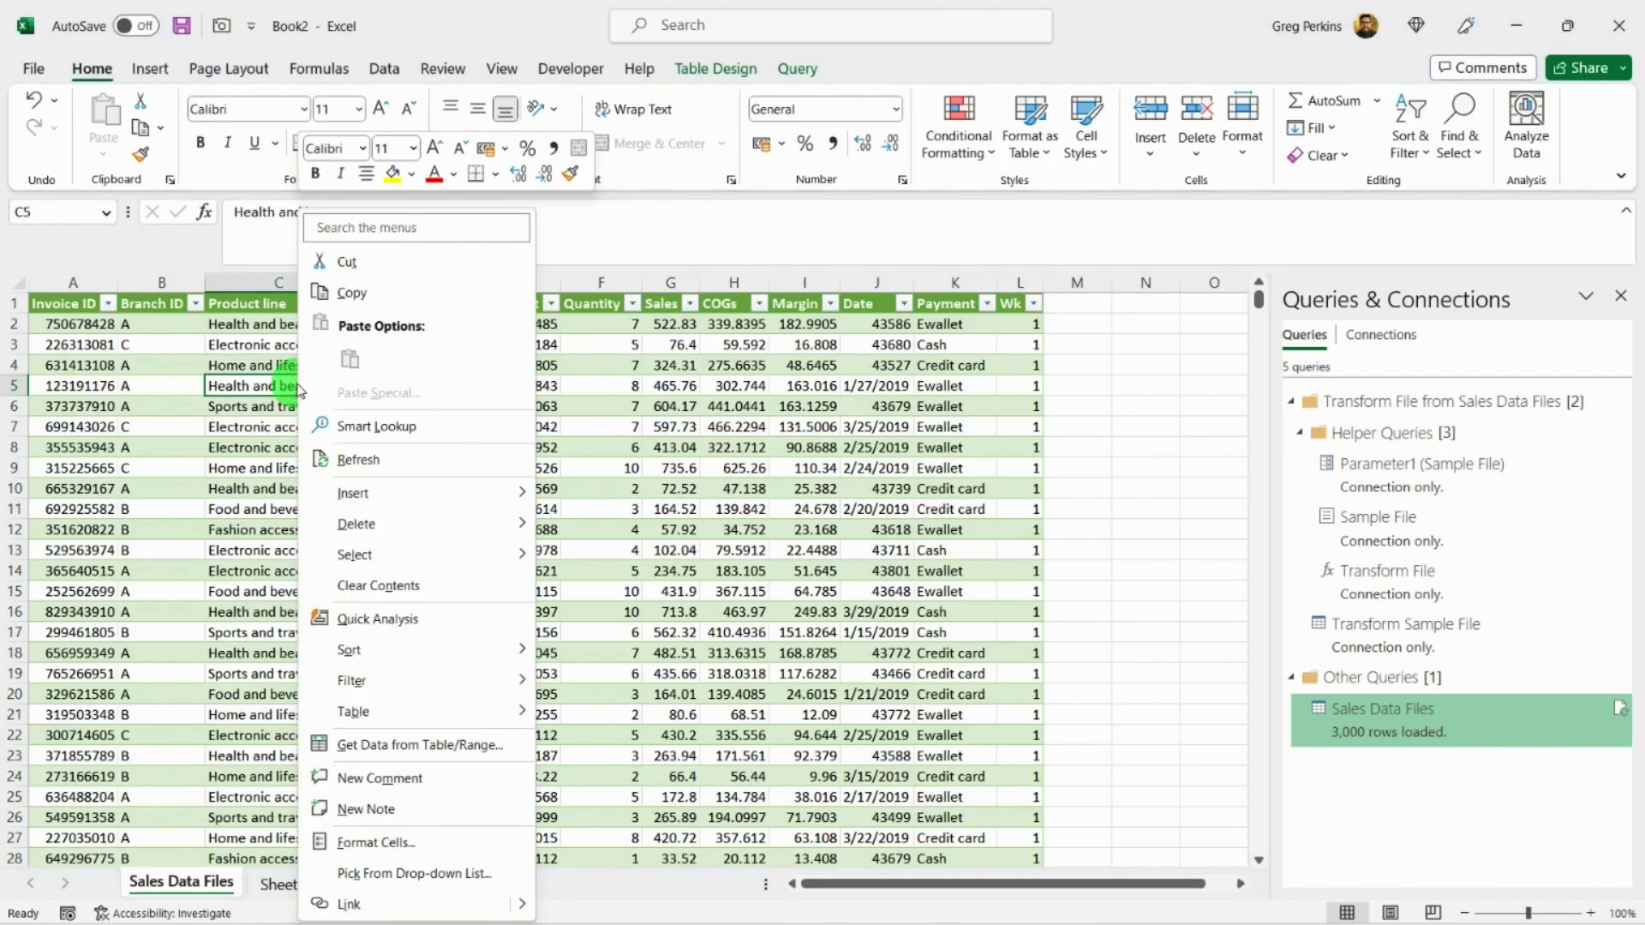
pyautogui.click(378, 464)
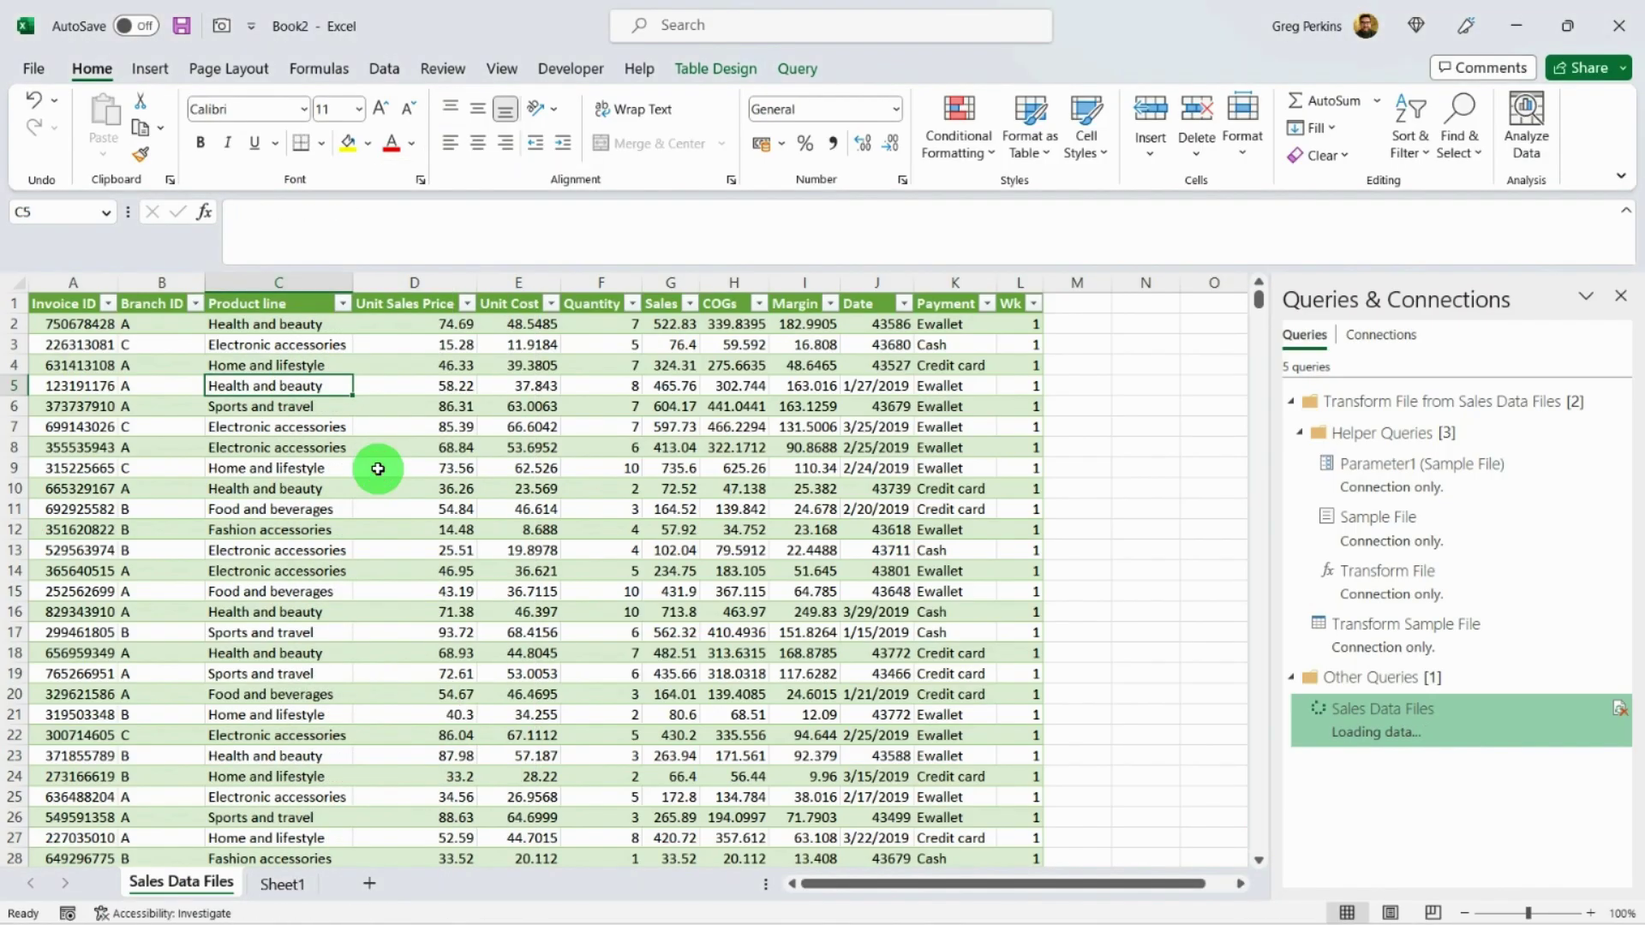
pyautogui.click(1035, 304)
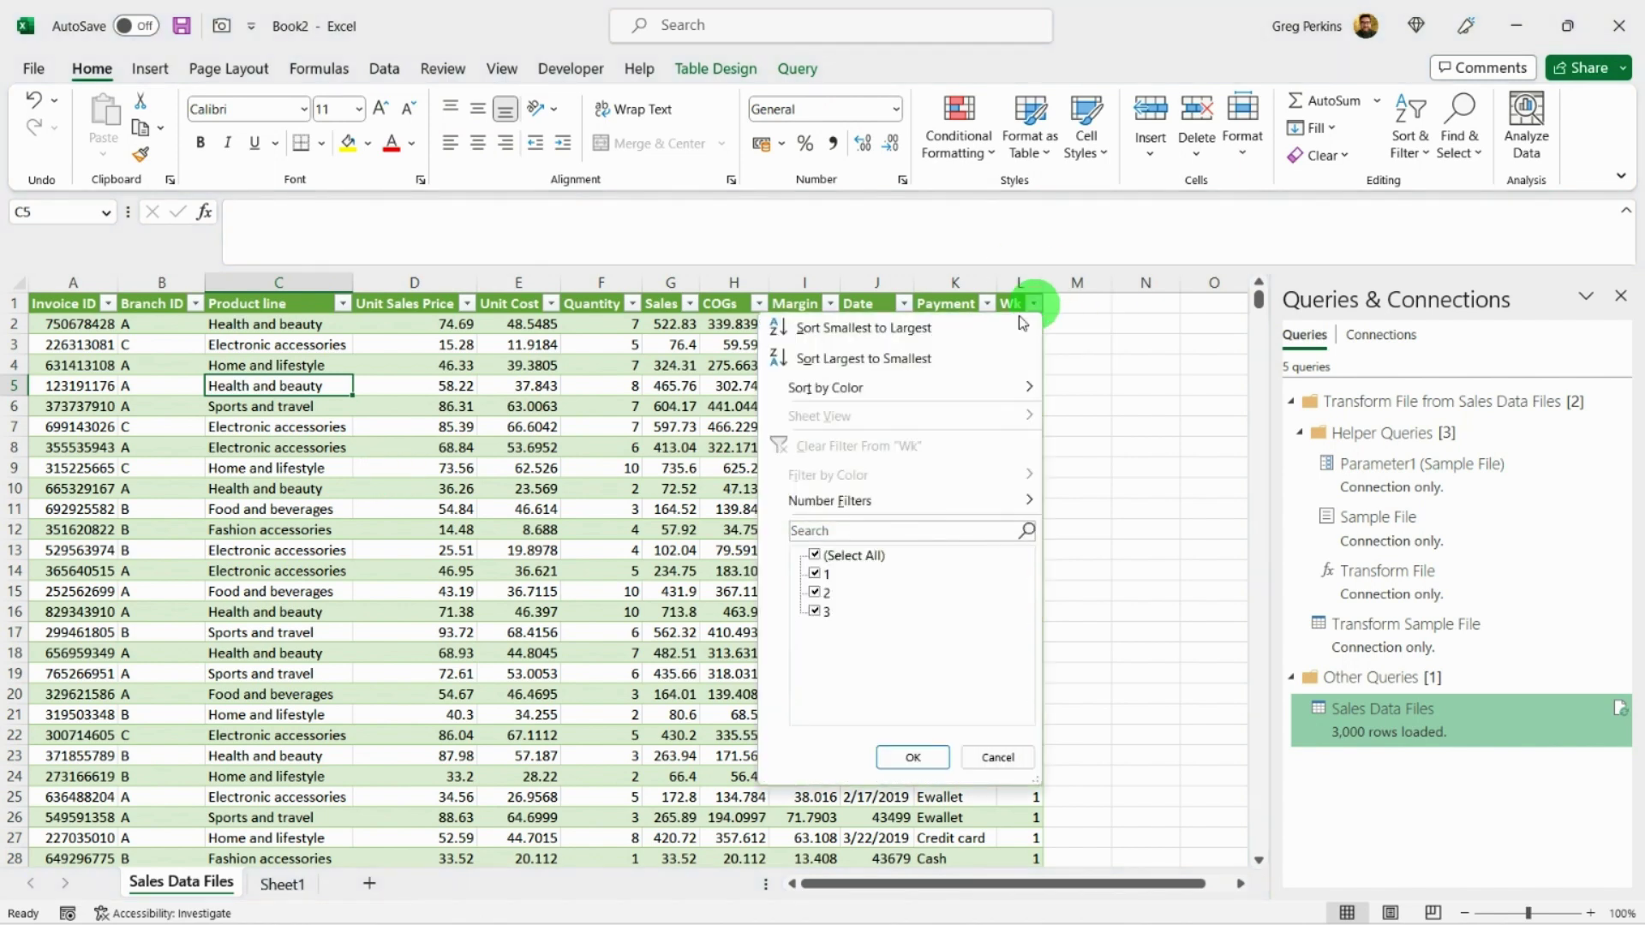